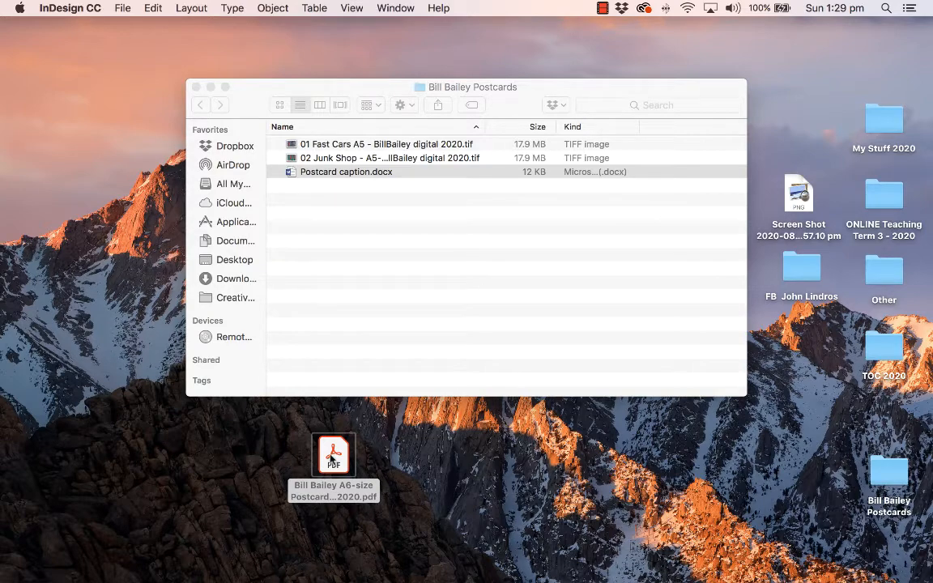
# Select the postcard PDF 'Bill Bailey A6-size Postcards x 2 designs - 20 August 2020.pdf' on the desktop
pyautogui.click(331, 458)
pyautogui.press('space')
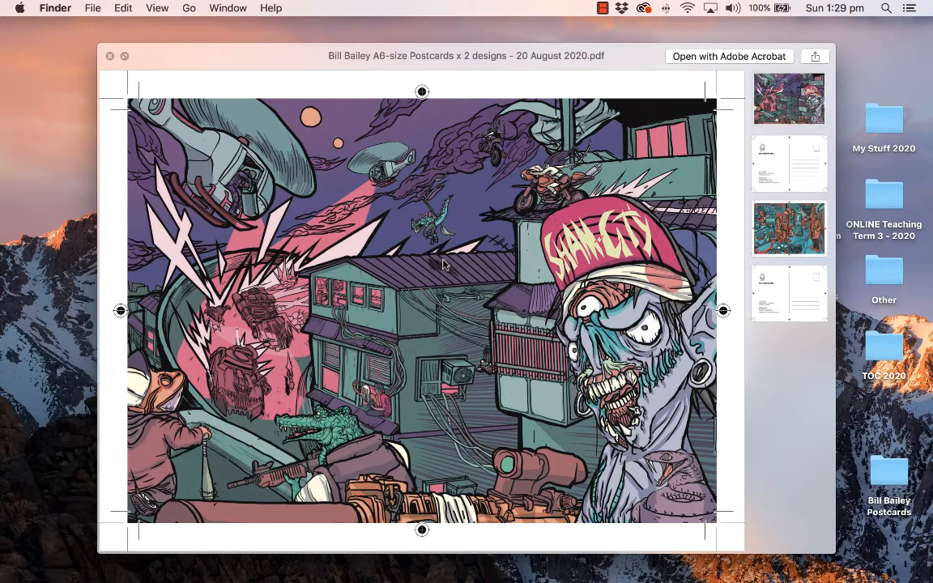
pyautogui.scroll(-10, 443, 264)
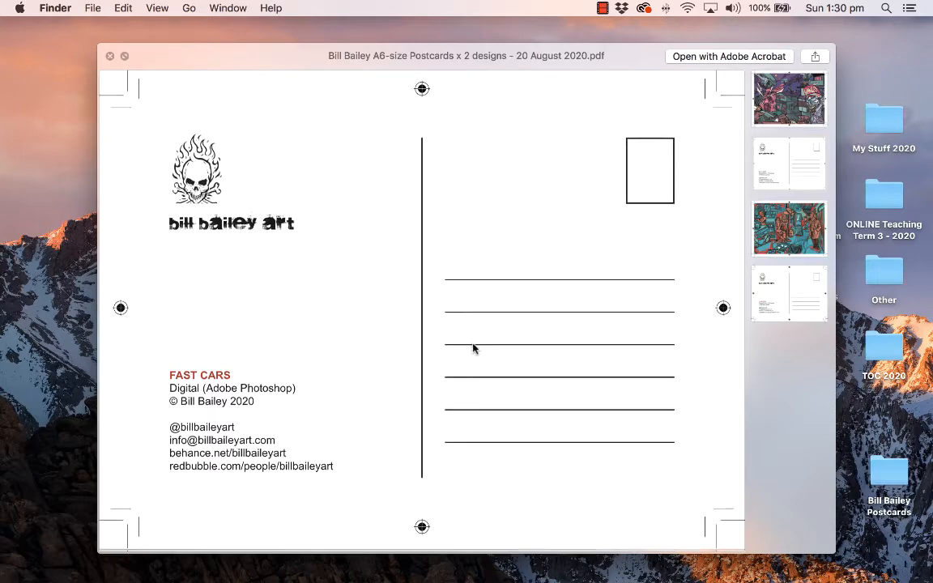
pyautogui.scroll(-10, 473, 348)
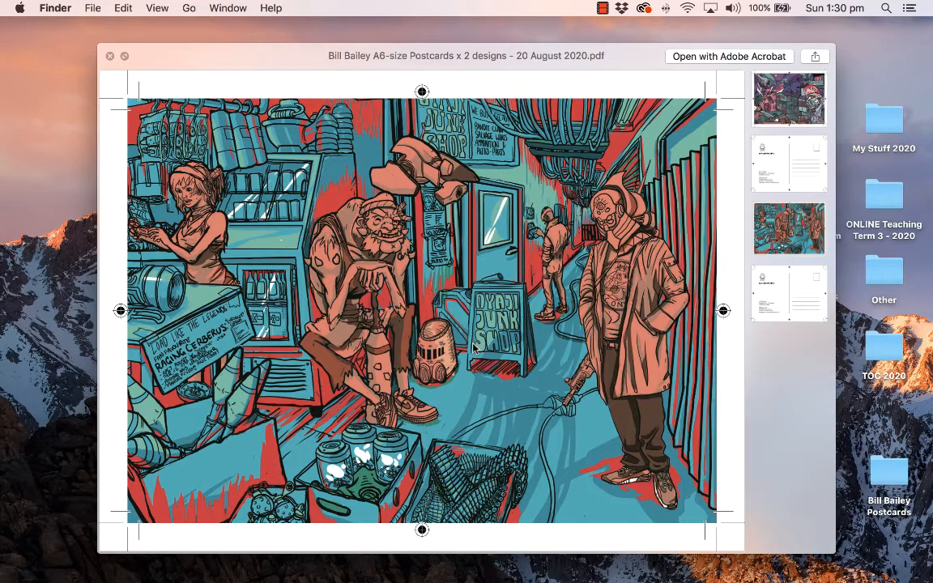
pyautogui.scroll(-10, 472, 346)
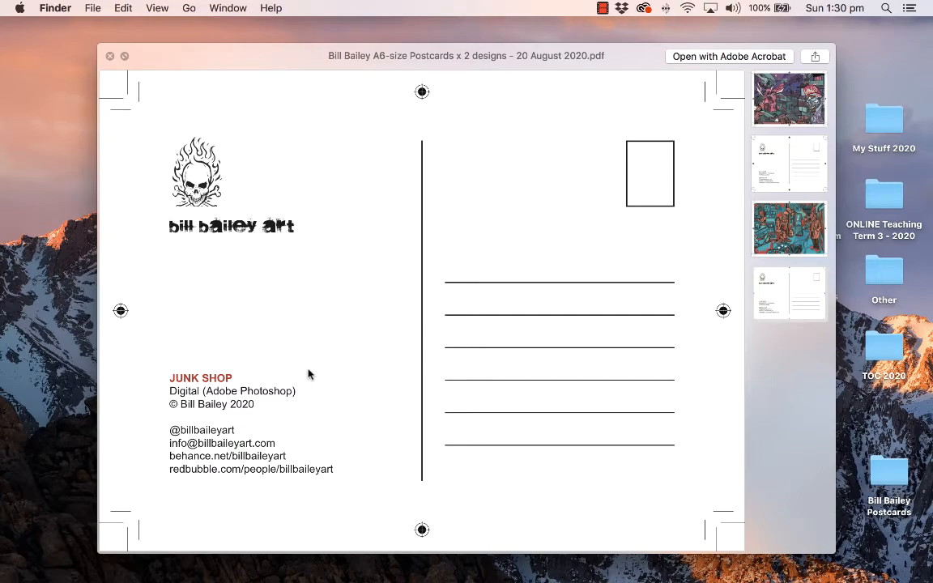
pyautogui.scroll(-15, 307, 374)
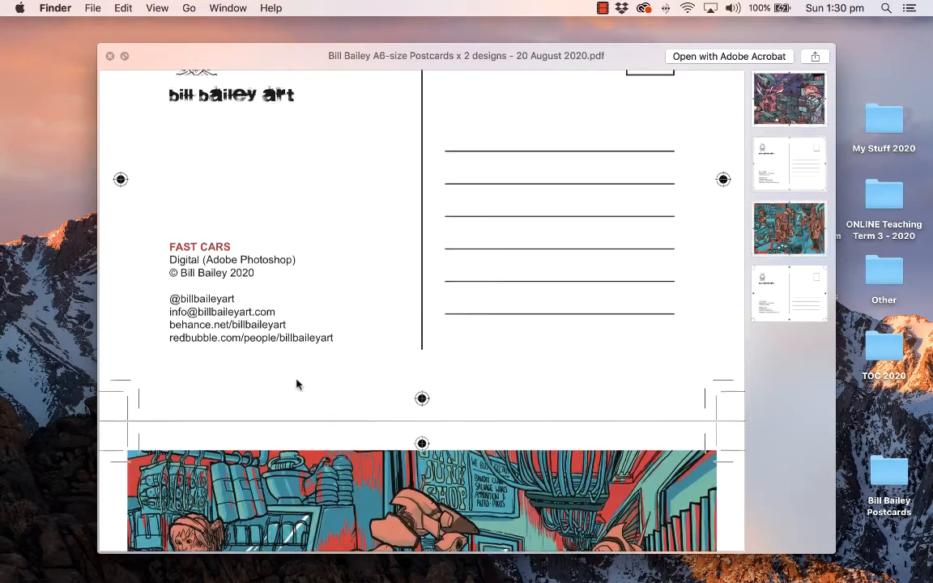
pyautogui.scroll(10, 297, 384)
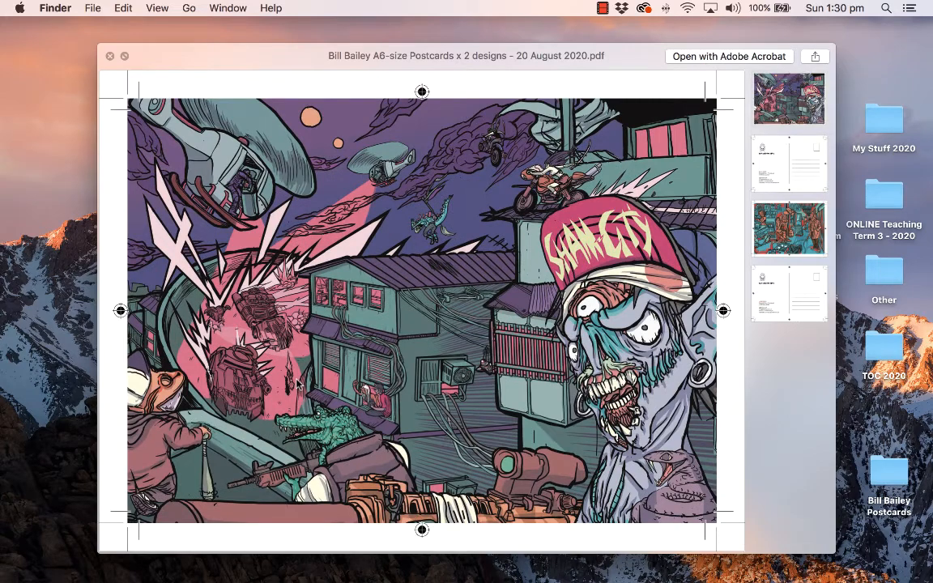
pyautogui.press('space')
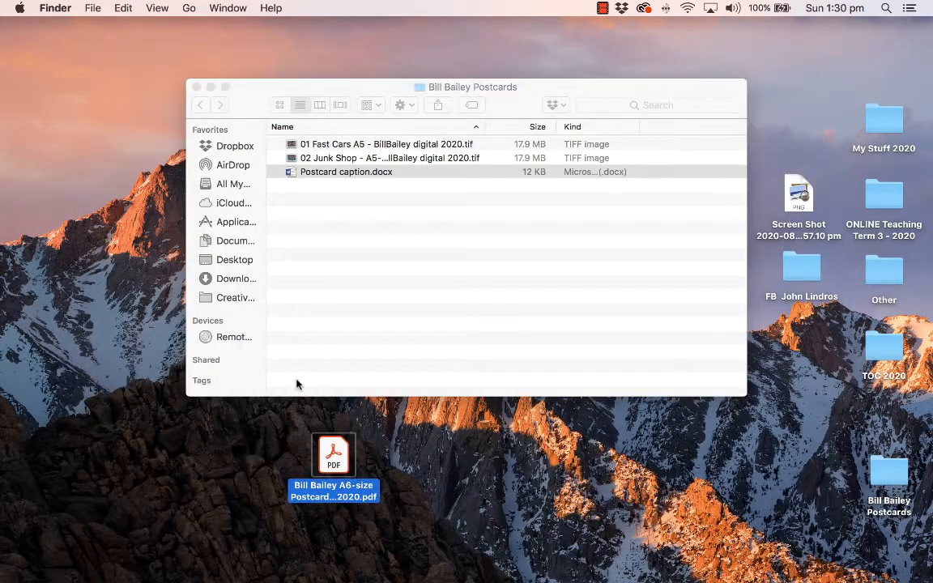
# Quick Look the Fast Cars and Junk Shop artwork TIFFs in turn
pyautogui.click(361, 144)
pyautogui.press('space')
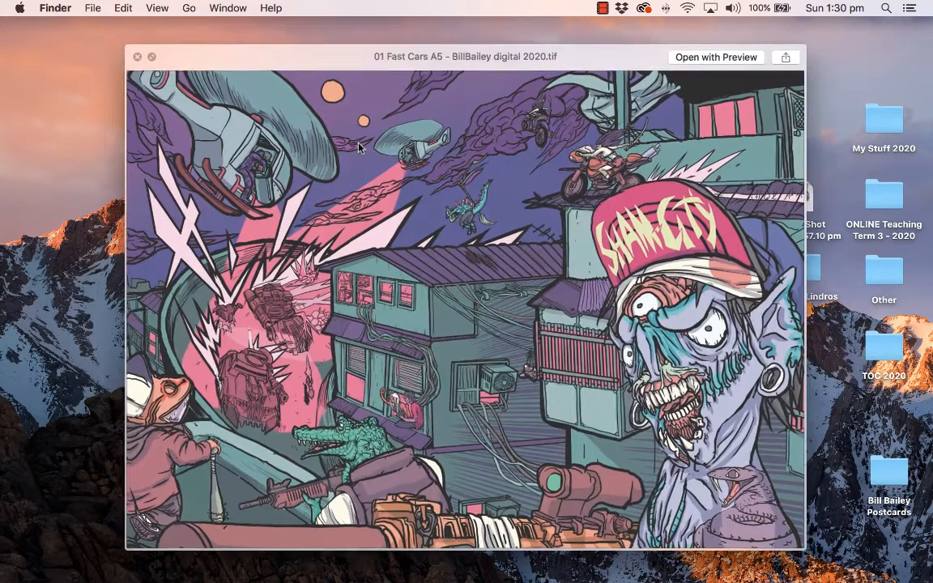
pyautogui.press('space')
pyautogui.click(356, 158)
pyautogui.press('space')
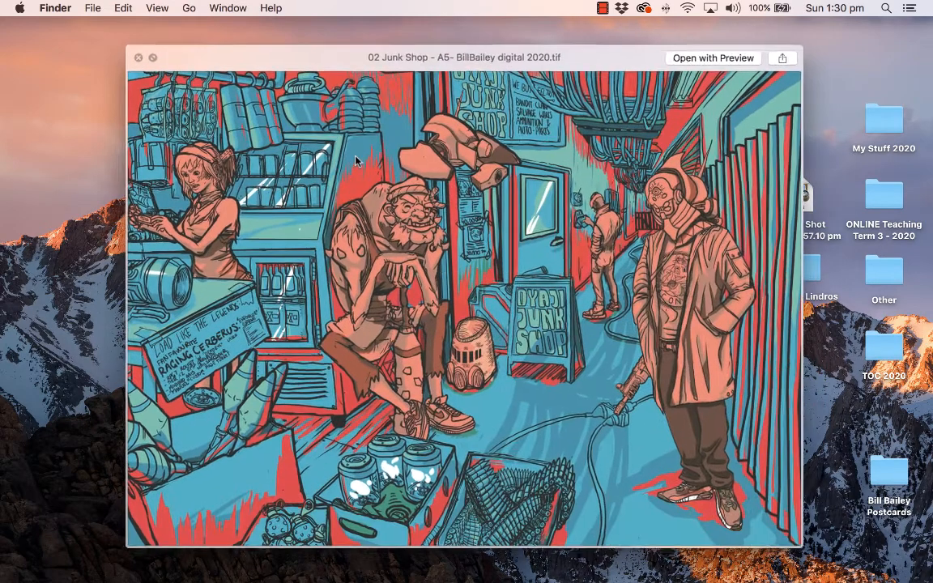
pyautogui.press('space')
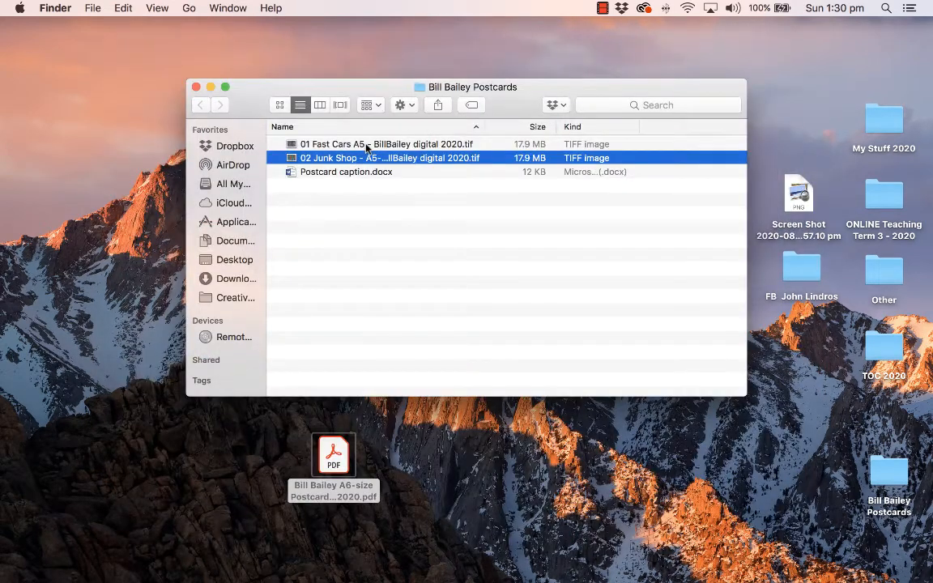
# Preview the Fast Cars artwork once more, then bring InDesign forward
pyautogui.click(365, 145)
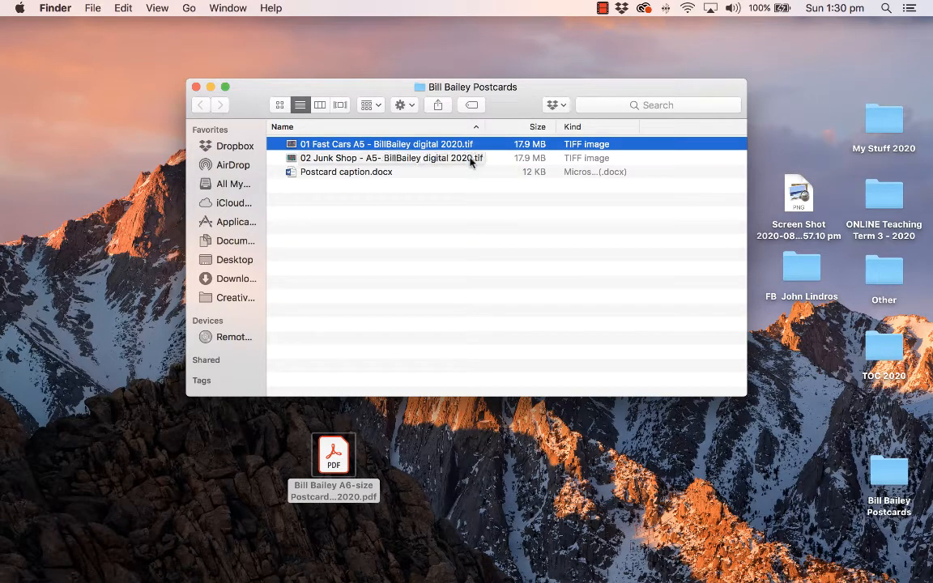
pyautogui.press('space')
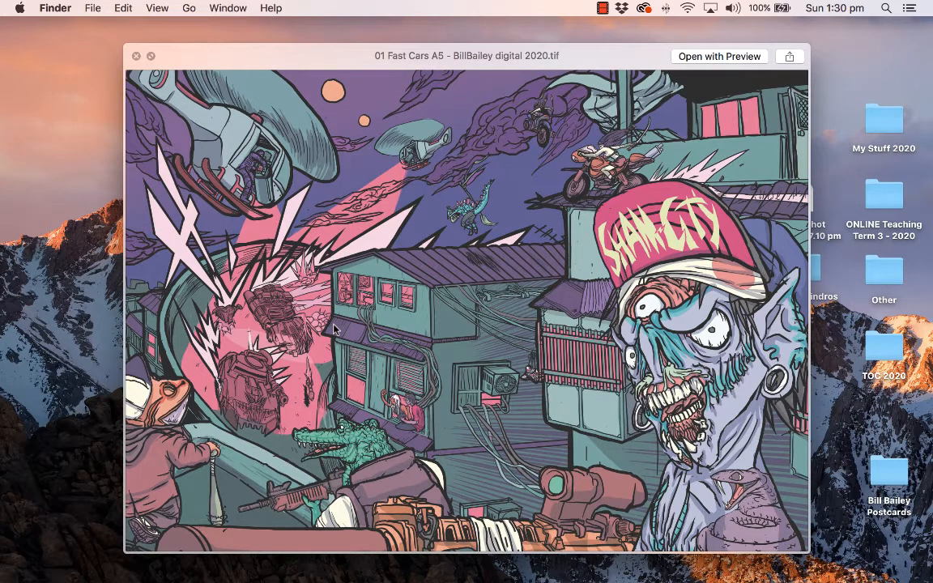
pyautogui.press('space')
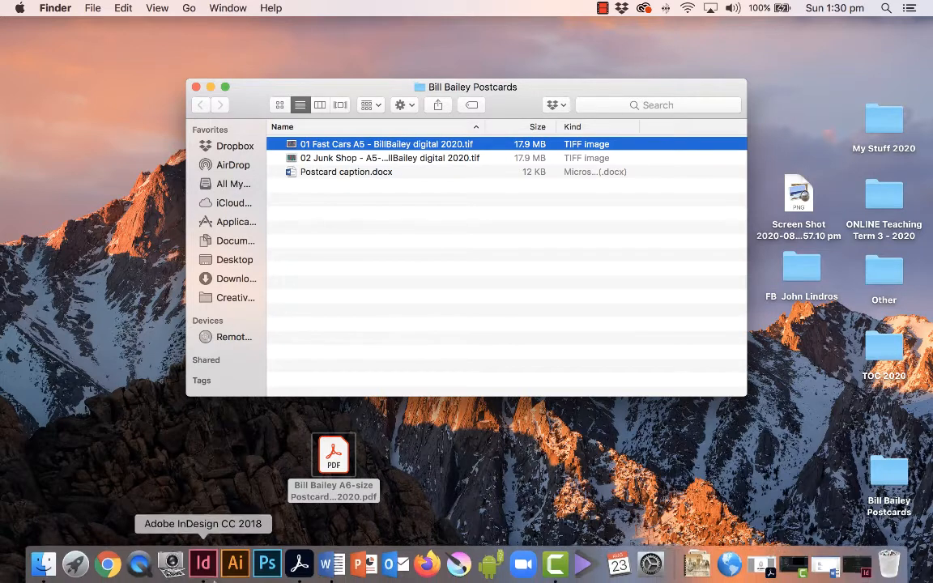
pyautogui.click(205, 571)
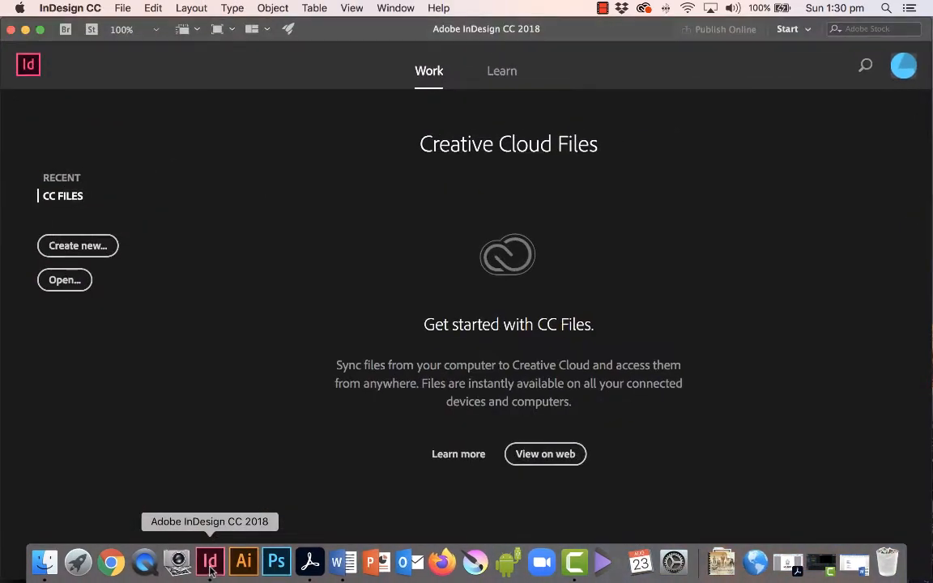
# Start a new document and show all the blank Print presets
pyautogui.click(93, 246)
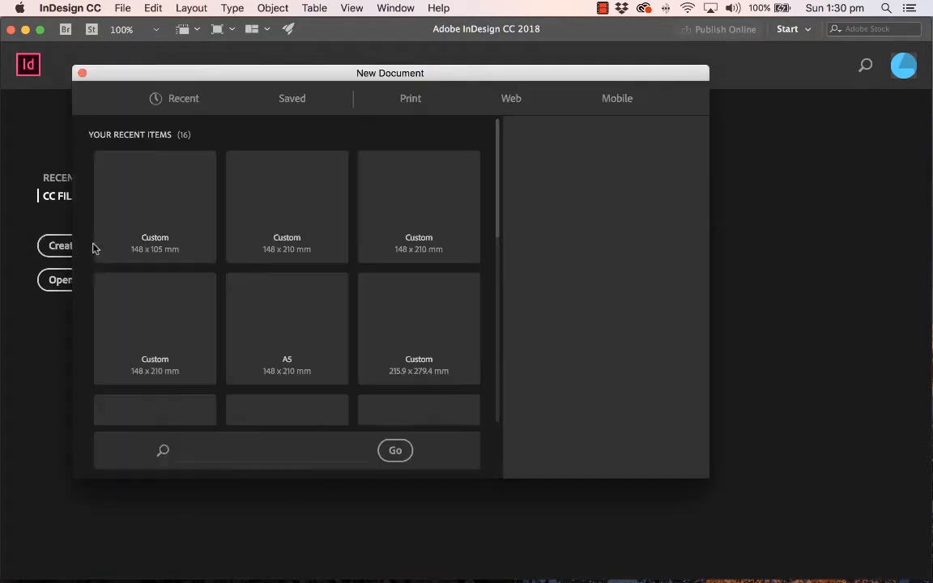
pyautogui.click(414, 98)
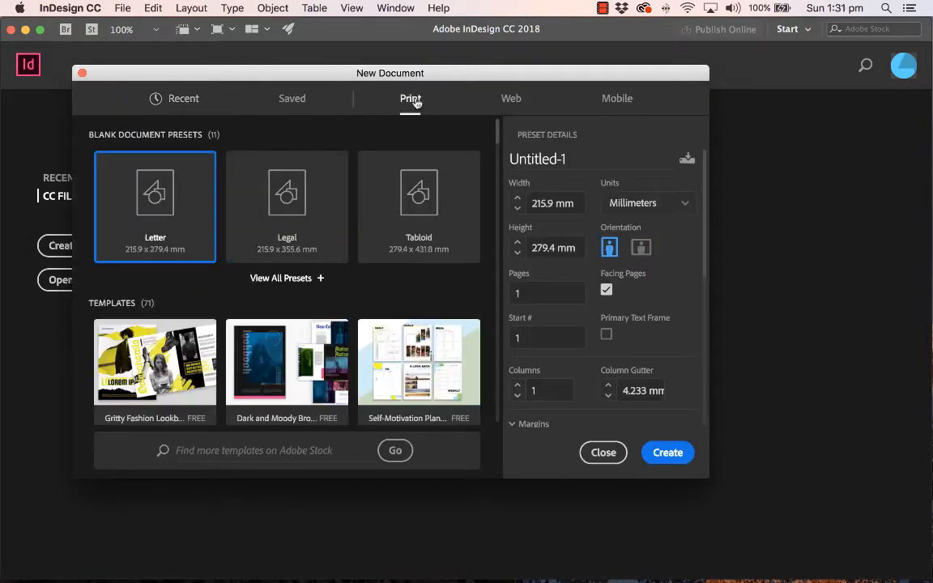
pyautogui.click(301, 280)
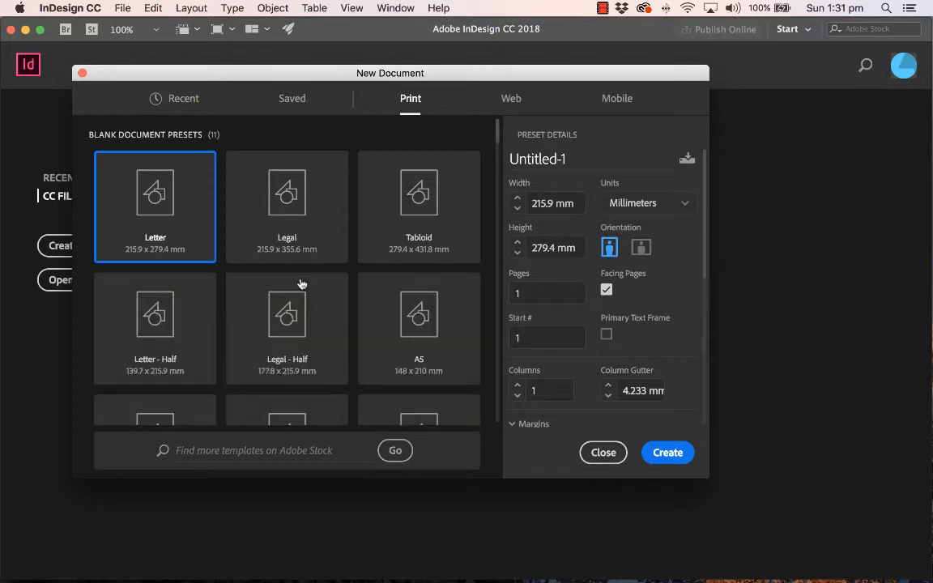
pyautogui.scroll(-4, 348, 295)
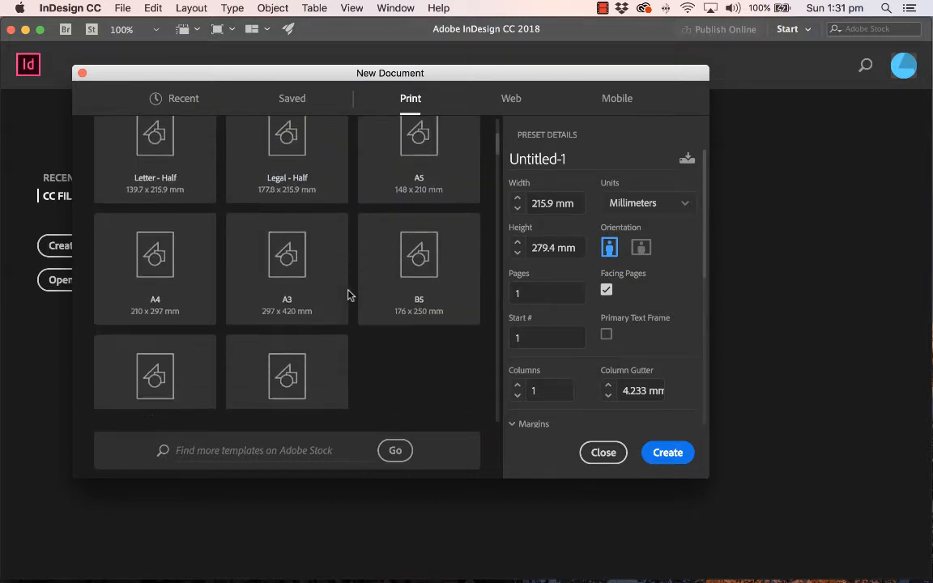
pyautogui.scroll(-4, 348, 296)
pyautogui.scroll(6, 348, 295)
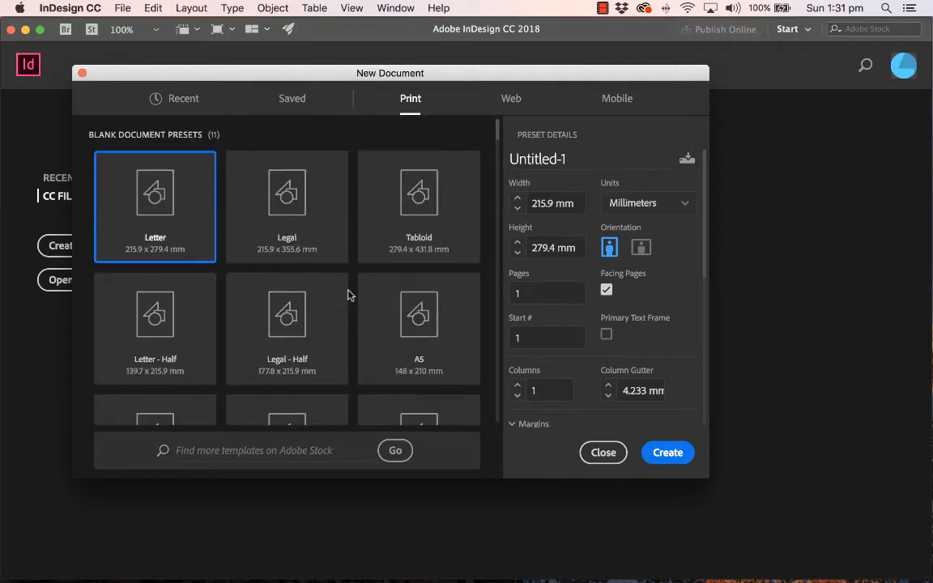
# Set the page size to 148 × 105 mm in landscape orientation
pyautogui.click(532, 203)
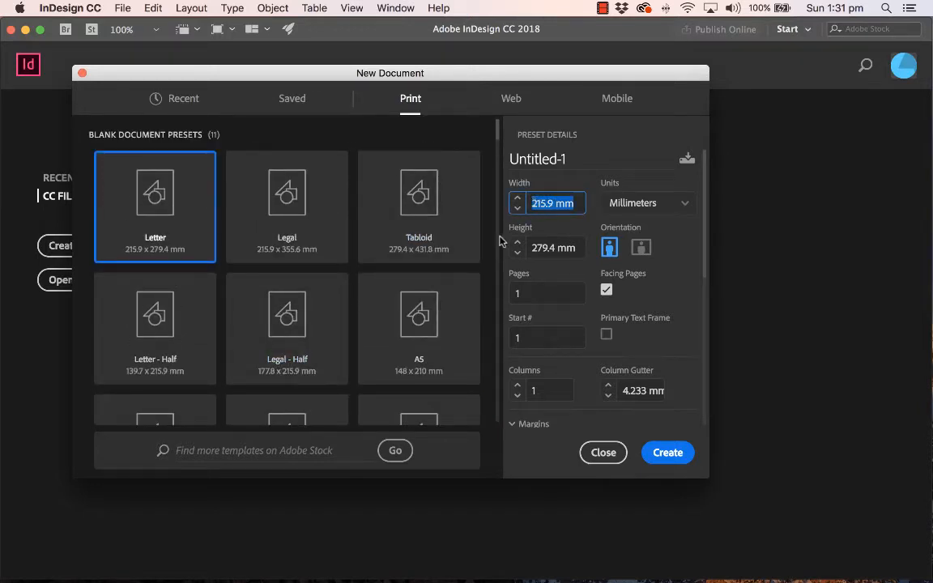
pyautogui.write('148')
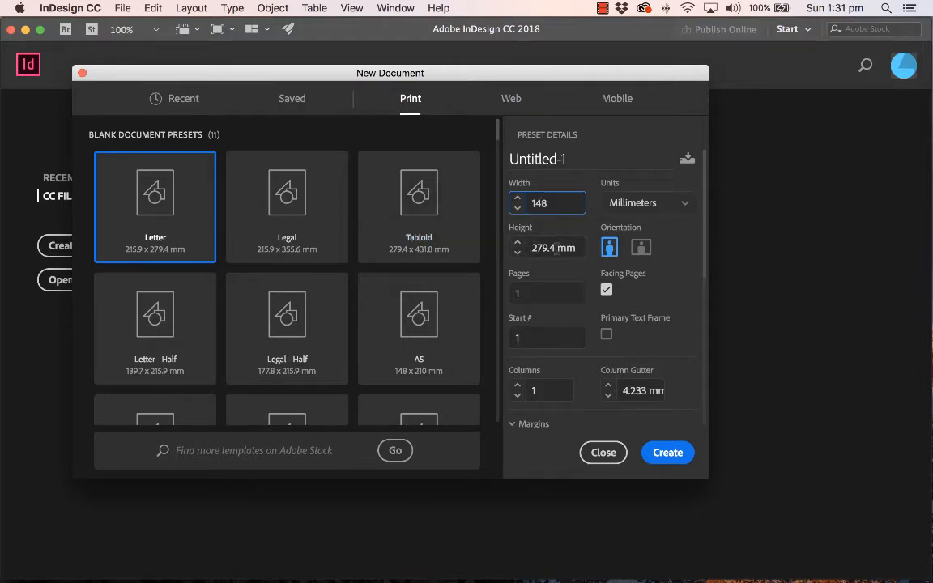
pyautogui.click(640, 248)
pyautogui.click(552, 204)
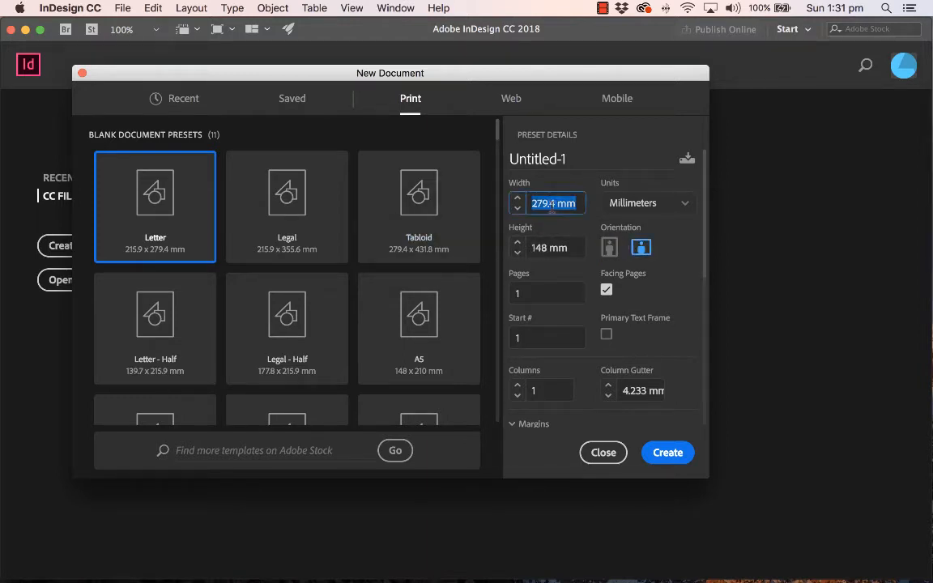
pyautogui.write('148')
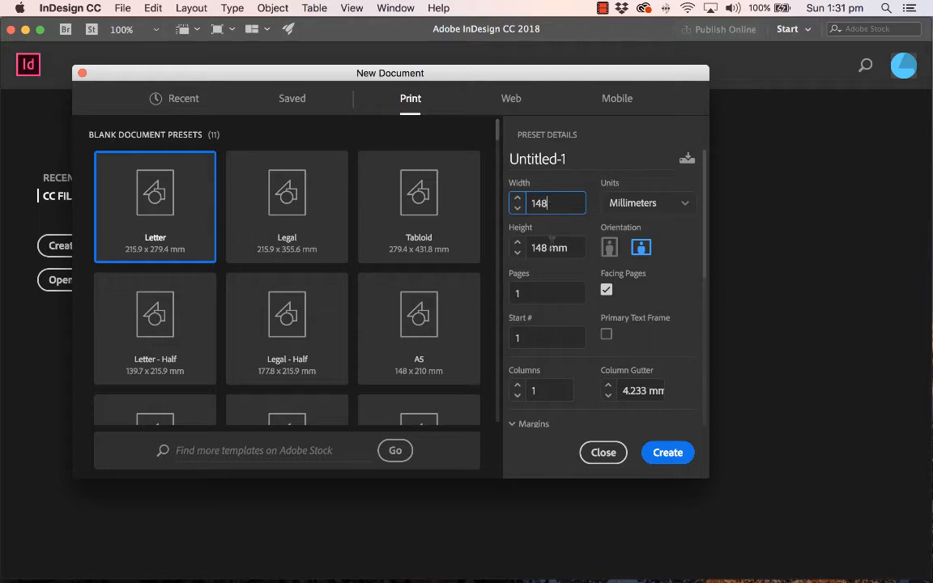
pyautogui.click(561, 253)
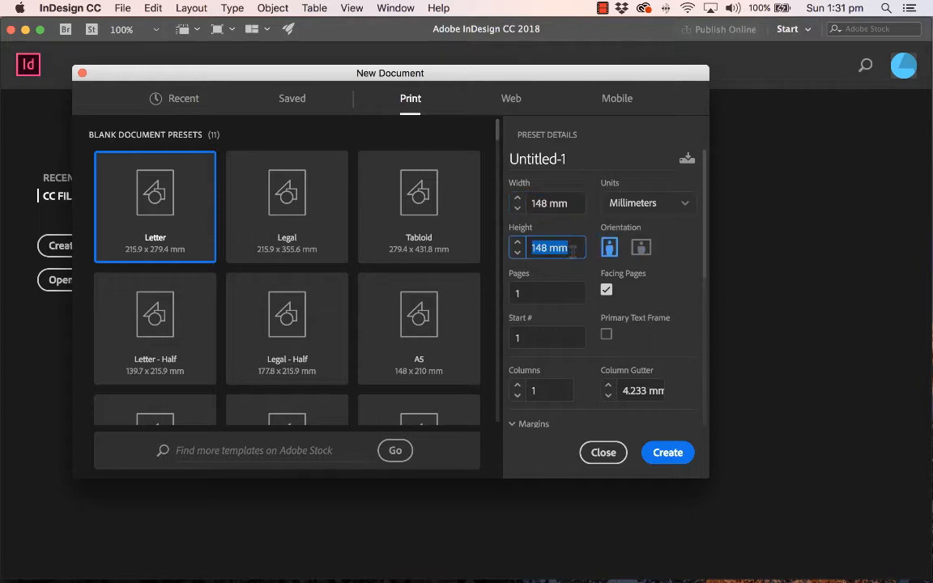
pyautogui.write('1')
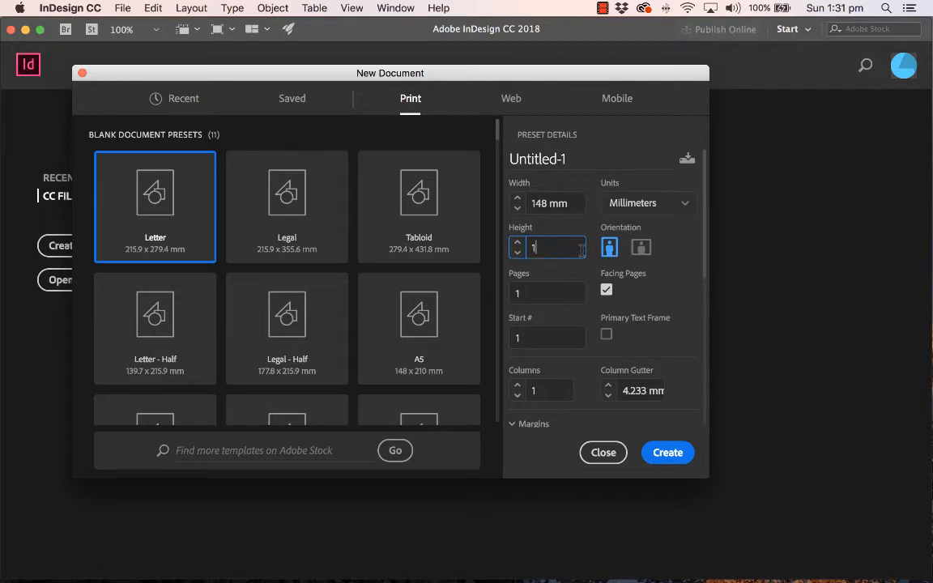
pyautogui.write('05')
pyautogui.click(640, 249)
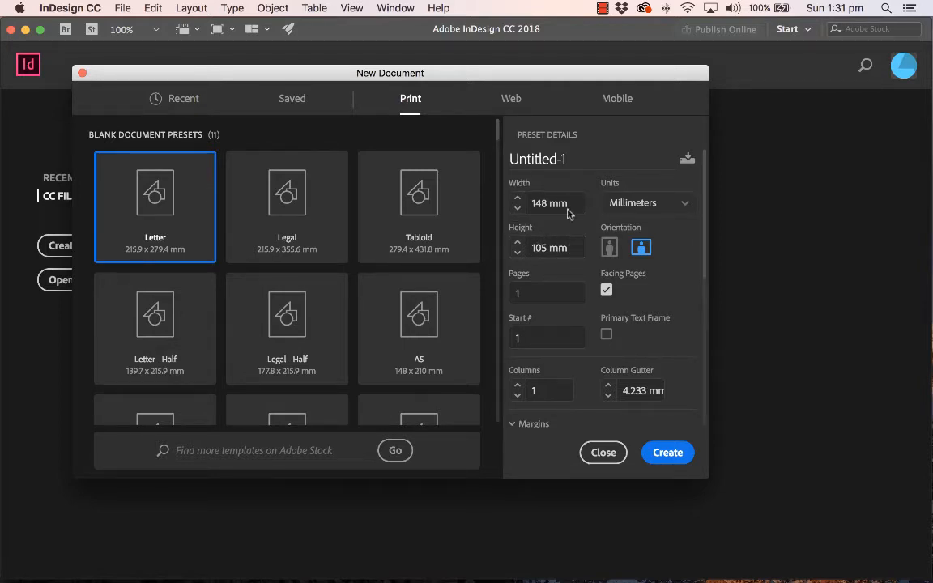
pyautogui.scroll(-3, 547, 252)
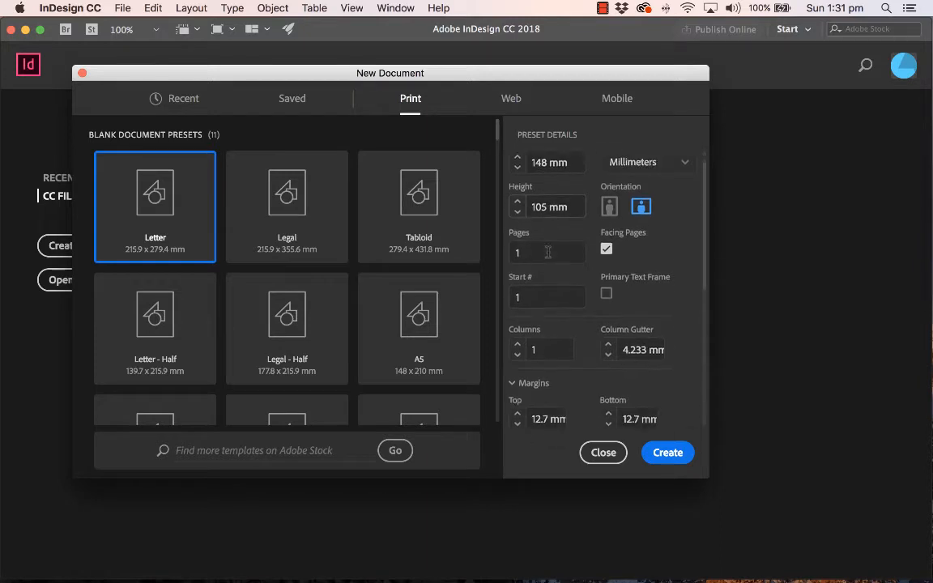
# Set the document to 4 pages with Facing Pages turned off
pyautogui.click(545, 216)
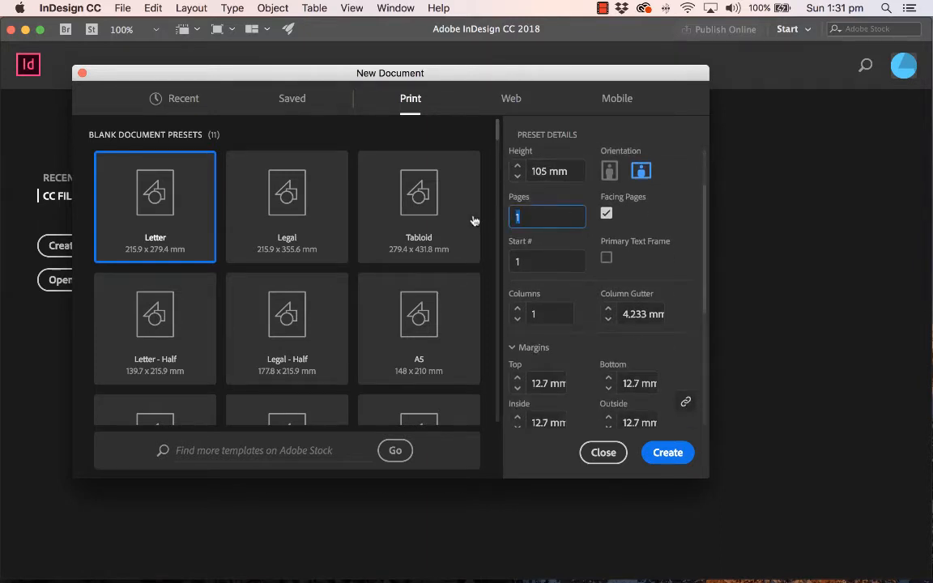
pyautogui.write('4')
pyautogui.click(605, 214)
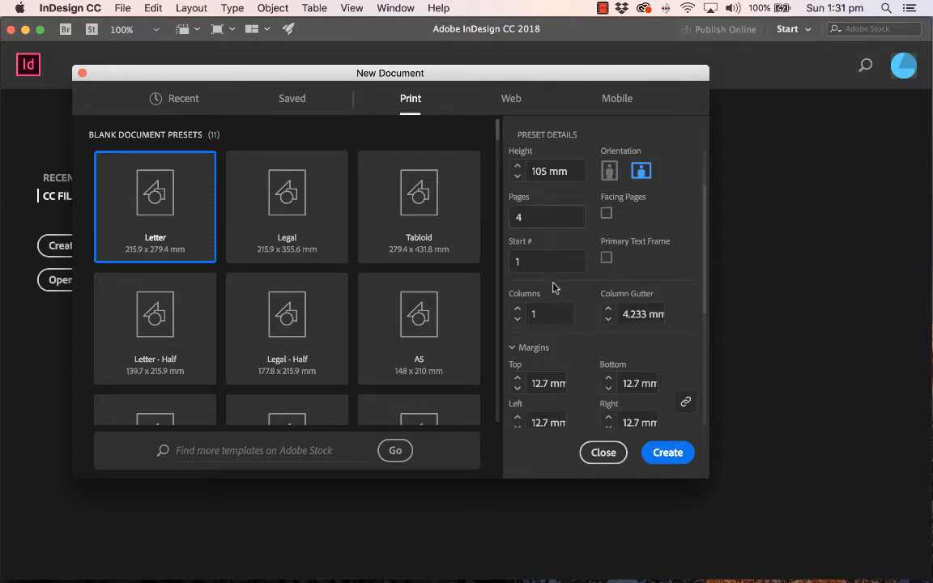
# Bring all four margins down to 8 mm
pyautogui.scroll(-3, 549, 299)
pyautogui.scroll(-3, 546, 324)
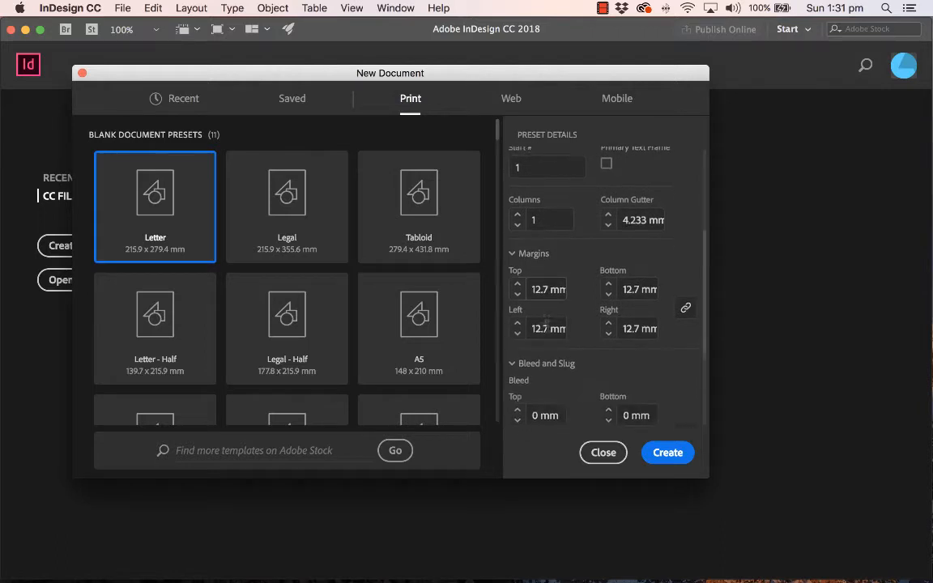
pyautogui.click(517, 291)
pyautogui.click(517, 292)
pyautogui.click(517, 292)
pyautogui.click(517, 291)
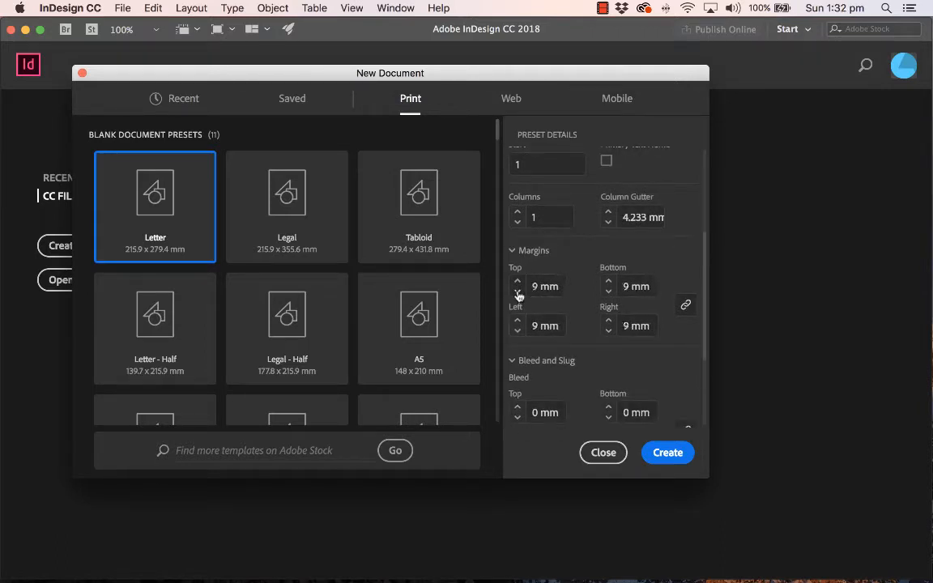
pyautogui.click(518, 291)
# Set the bleed to 3 mm on all sides and create the document
pyautogui.scroll(-5, 518, 296)
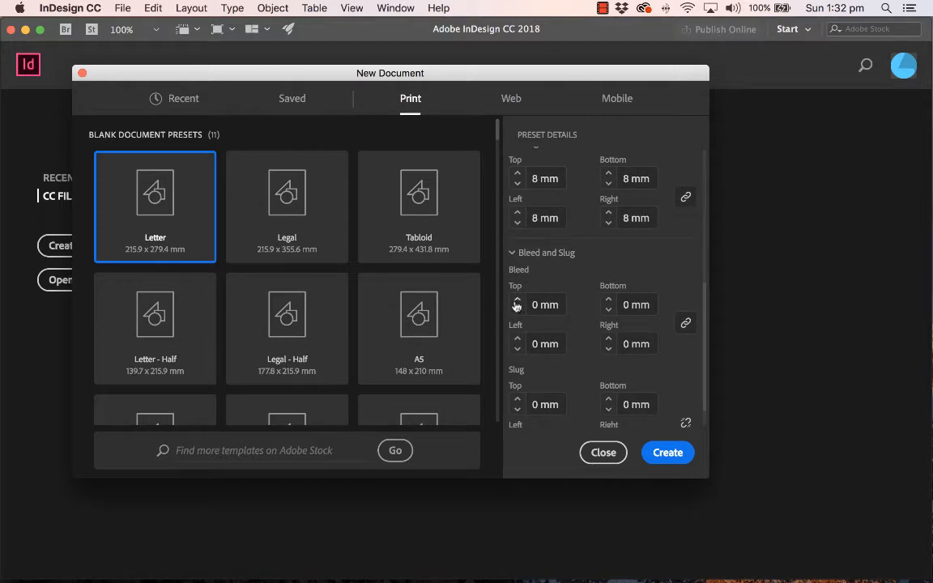
pyautogui.click(518, 299)
pyautogui.click(517, 299)
pyautogui.click(517, 299)
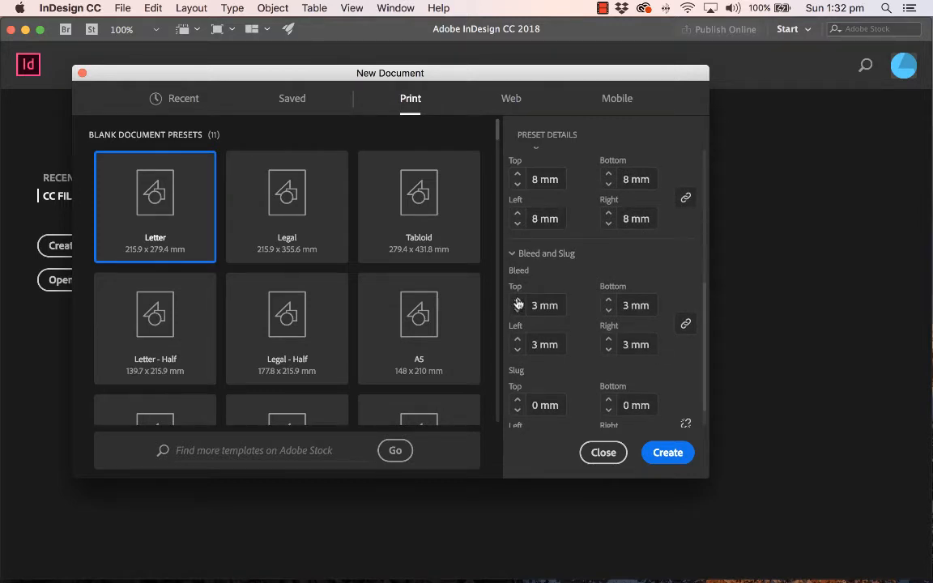
pyautogui.scroll(7, 588, 279)
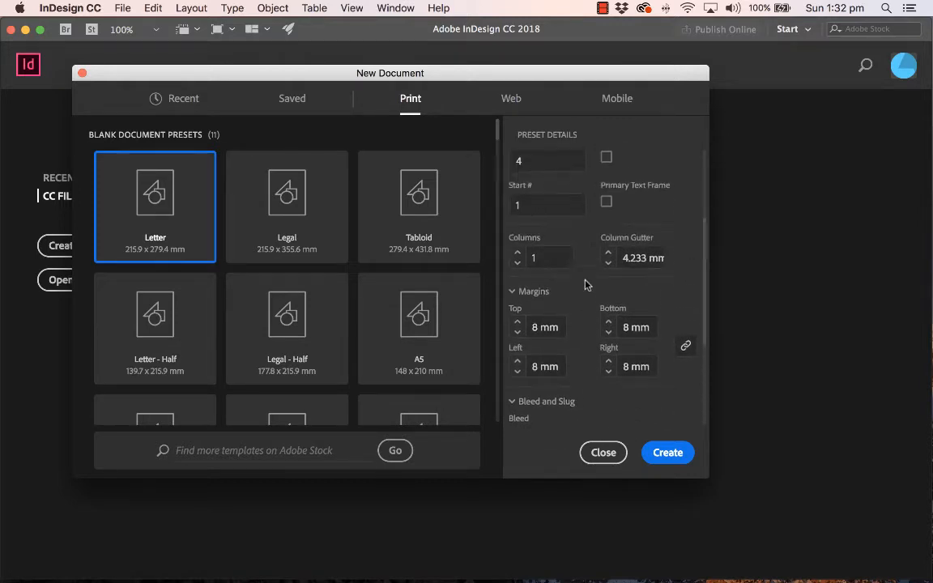
pyautogui.scroll(5, 588, 284)
pyautogui.click(669, 453)
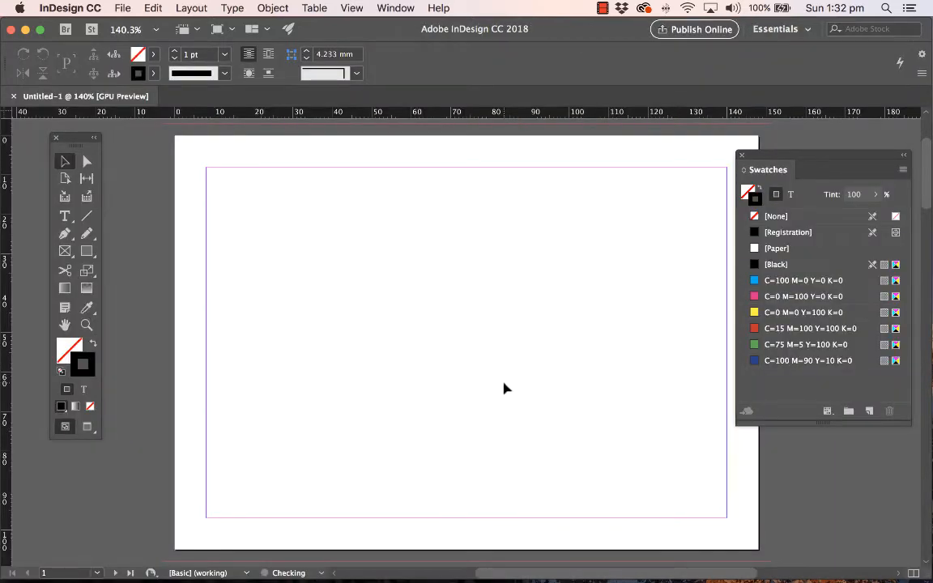
# Zoom back to 100% and centre the blank first page in the window
pyautogui.scroll(-3, 503, 388)
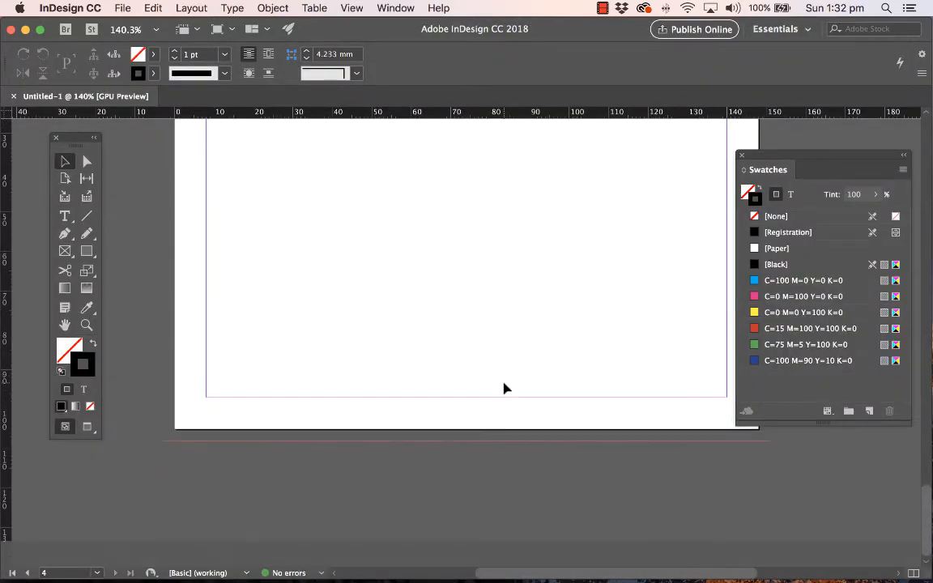
pyautogui.scroll(5, 504, 389)
pyautogui.hscroll(4, 503, 389)
pyautogui.hscroll(-5, 504, 388)
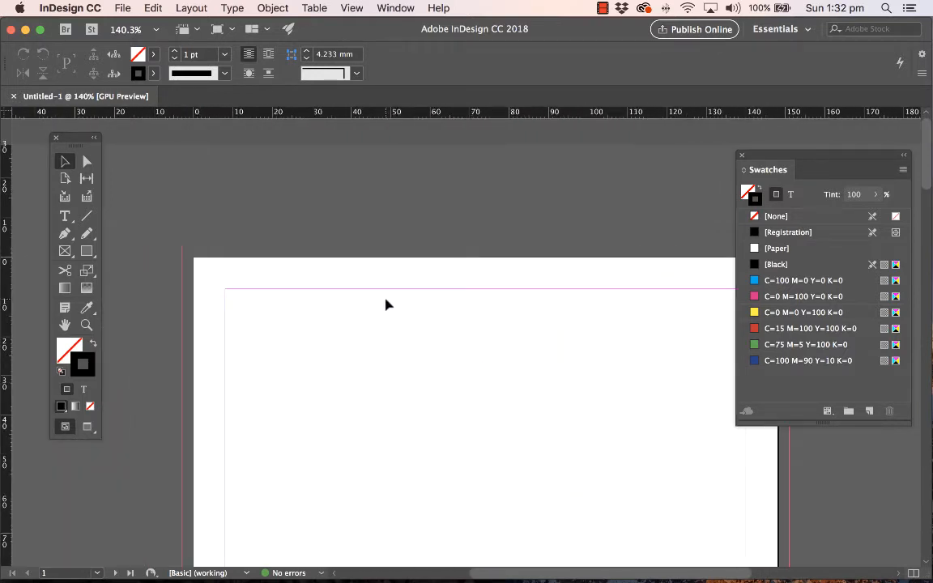
pyautogui.press('super+space')
pyautogui.moveTo(425, 343); pyautogui.dragTo(426, 422)
pyautogui.keyDown('super'); pyautogui.click(426, 423); pyautogui.keyUp('super')
pyautogui.keyDown('super'); pyautogui.click(426, 422); pyautogui.keyUp('super')
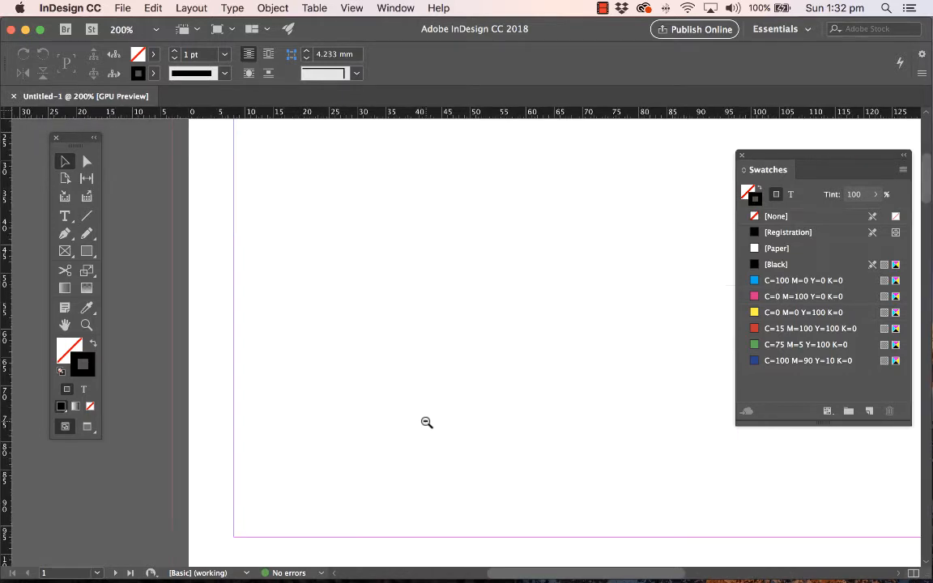
pyautogui.keyDown('alt'); pyautogui.keyDown('super'); pyautogui.click(425, 423); pyautogui.keyUp('super'); pyautogui.keyUp('alt')
pyautogui.keyDown('alt'); pyautogui.keyDown('super'); pyautogui.click(426, 423); pyautogui.keyUp('super'); pyautogui.keyUp('alt')
pyautogui.keyDown('alt'); pyautogui.keyDown('super'); pyautogui.click(426, 422); pyautogui.keyUp('super'); pyautogui.keyUp('alt')
pyautogui.moveTo(535, 266); pyautogui.dragTo(387, 395)
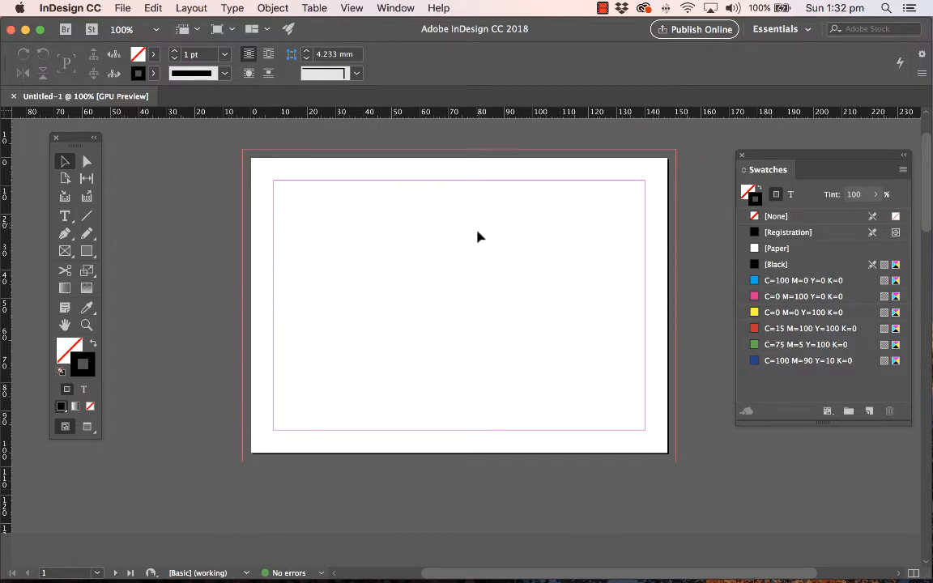
pyautogui.click(121, 7)
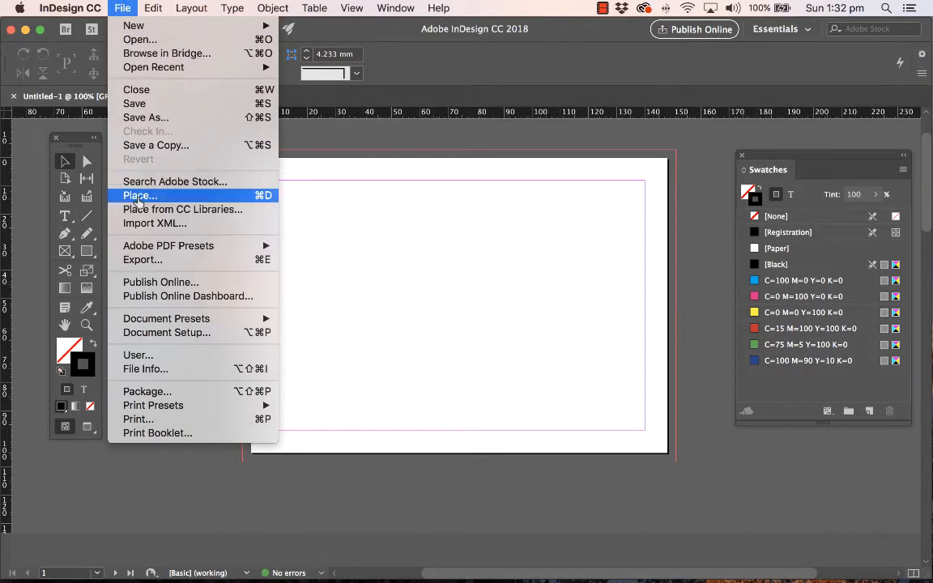
# Load '01 Fast Cars A5 - BillBailey digital 2020.tif' from the Desktop postcards folder for placing
pyautogui.click(137, 195)
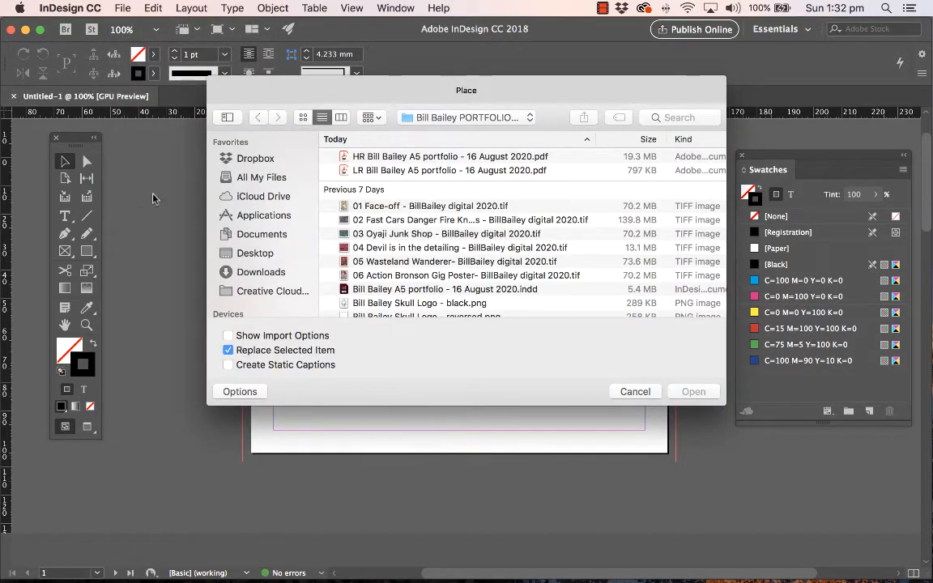
pyautogui.click(277, 254)
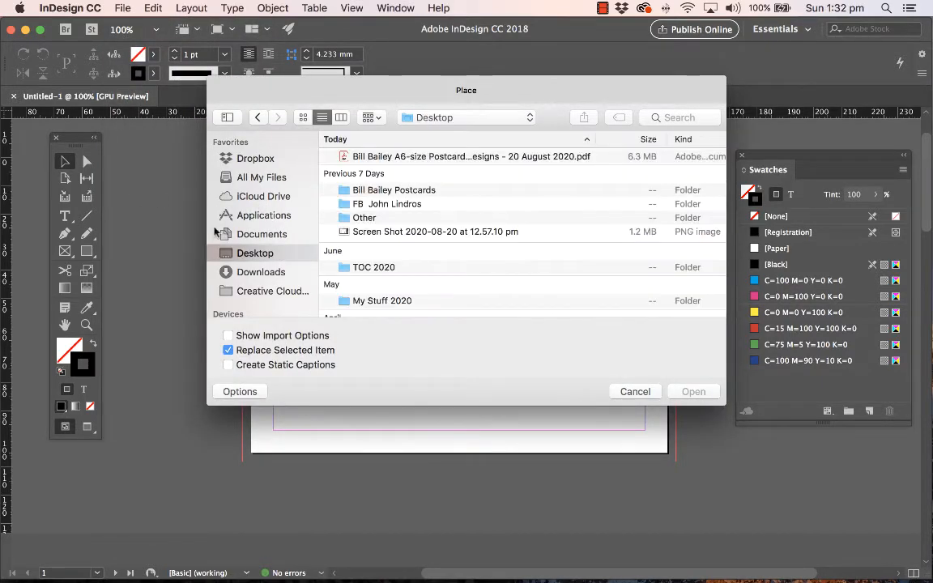
pyautogui.doubleClick(455, 190)
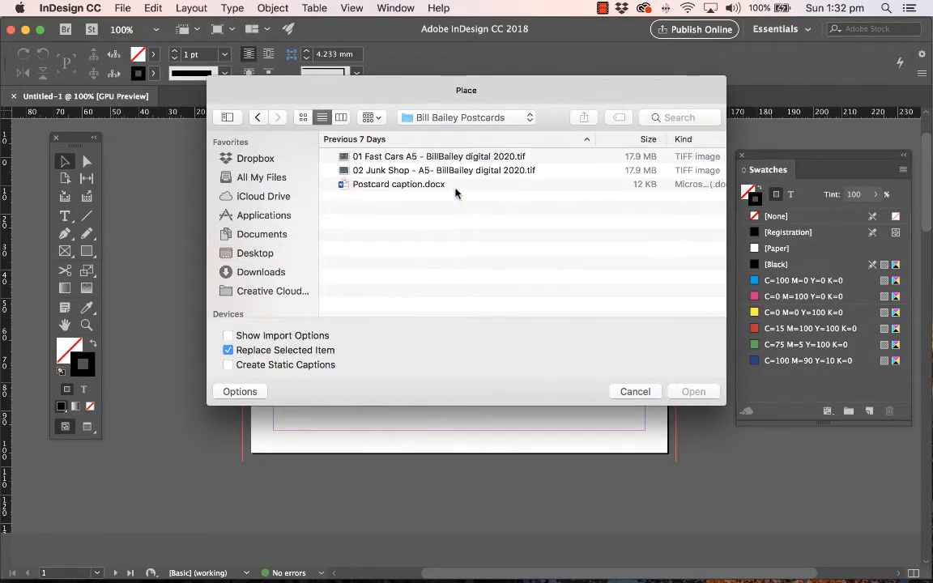
pyautogui.click(350, 156)
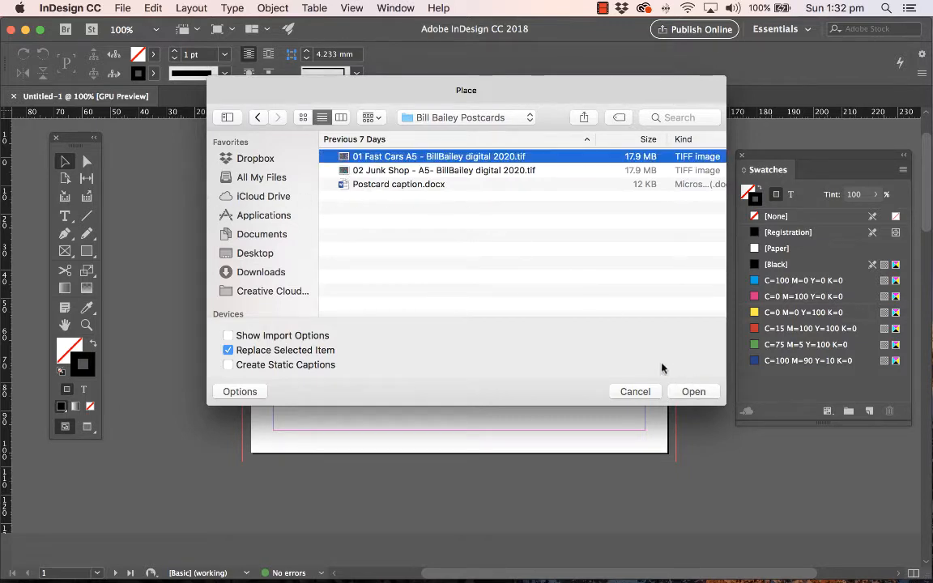
pyautogui.click(693, 391)
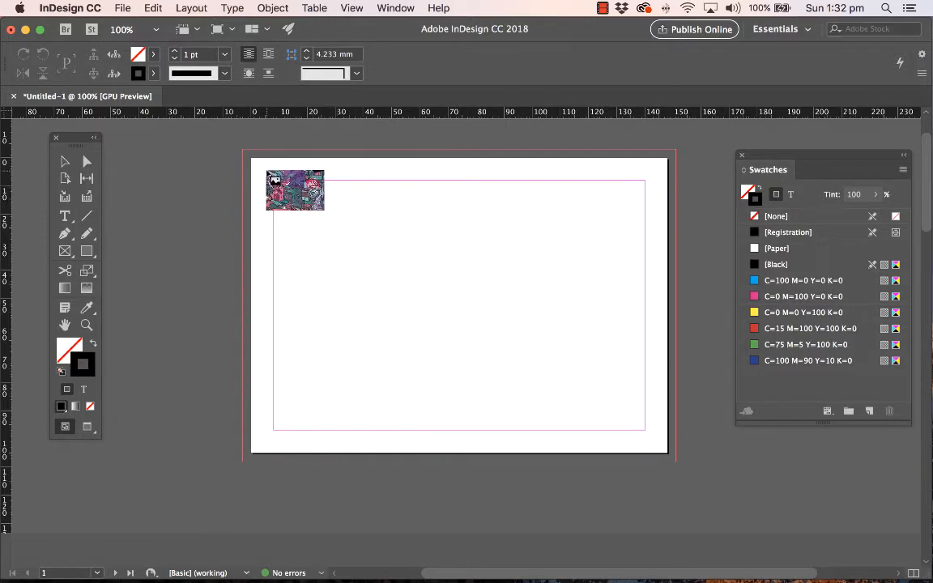
# Place the Fast Cars artwork, stretch it over page 1 and bleed, then scroll to page 2
pyautogui.click(267, 171)
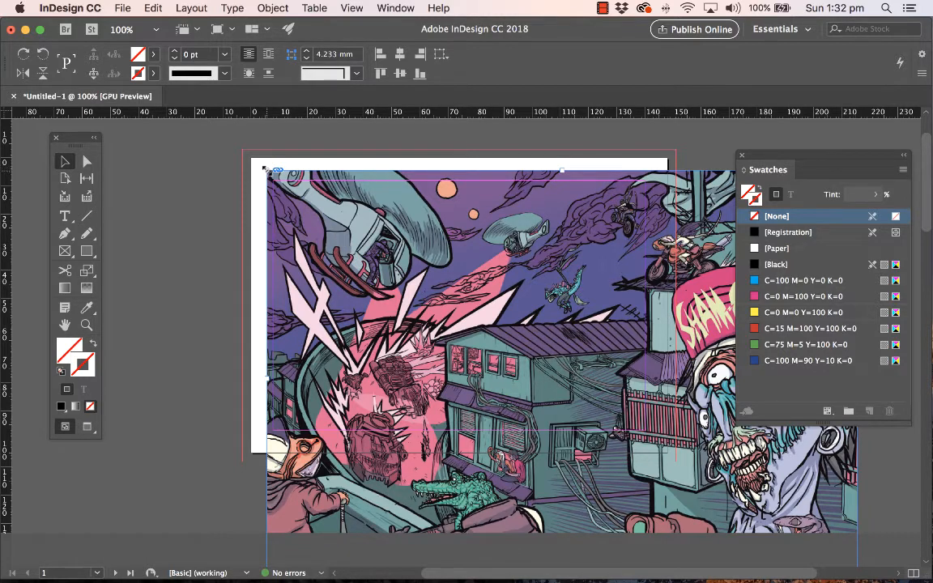
pyautogui.moveTo(265, 166); pyautogui.dragTo(595, 402)
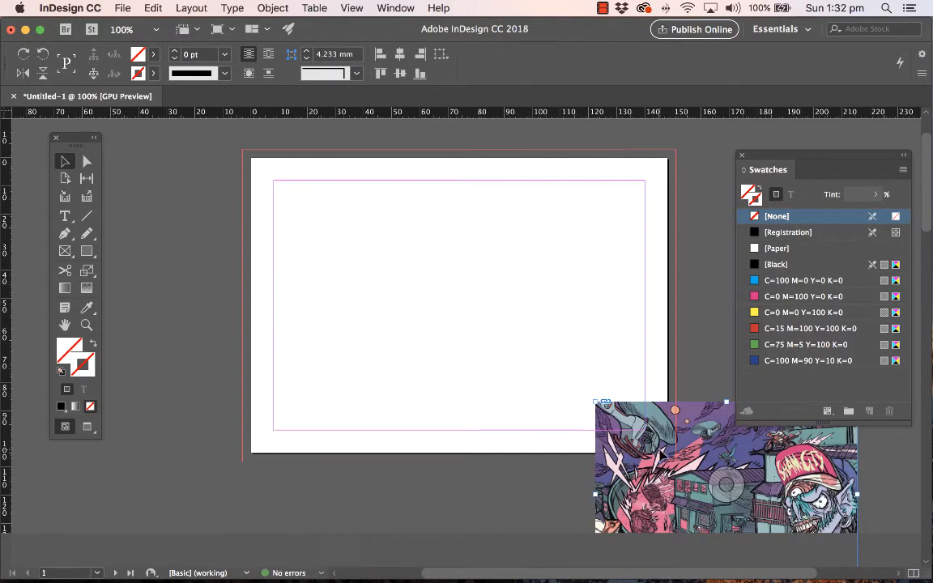
pyautogui.moveTo(660, 453); pyautogui.dragTo(308, 201)
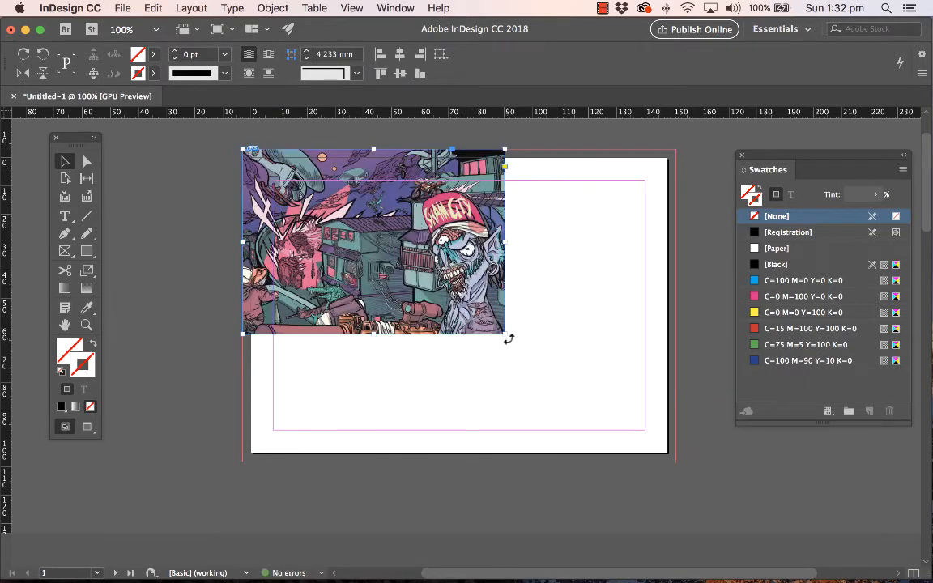
pyautogui.moveTo(505, 334); pyautogui.dragTo(669, 455)
pyautogui.moveTo(663, 455); pyautogui.dragTo(666, 459)
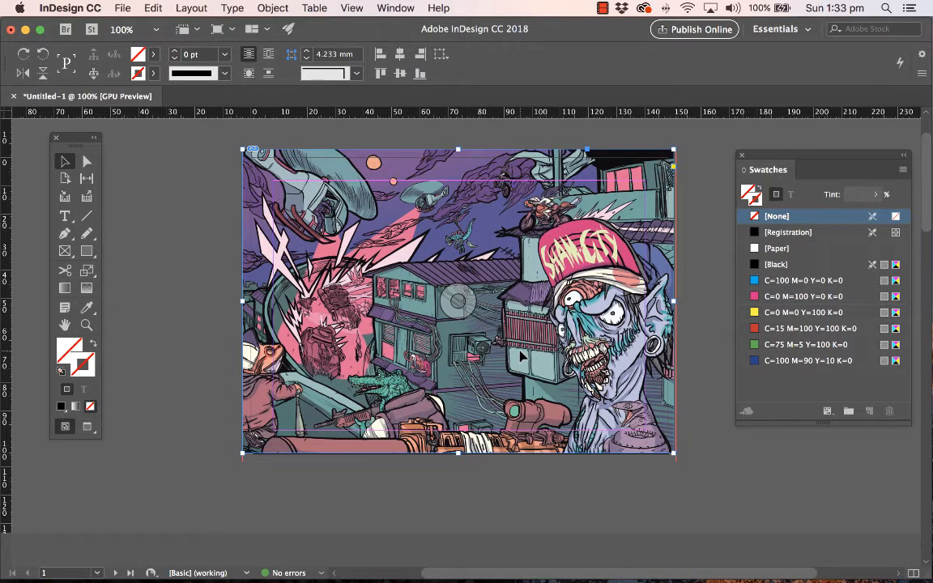
pyautogui.click(502, 490)
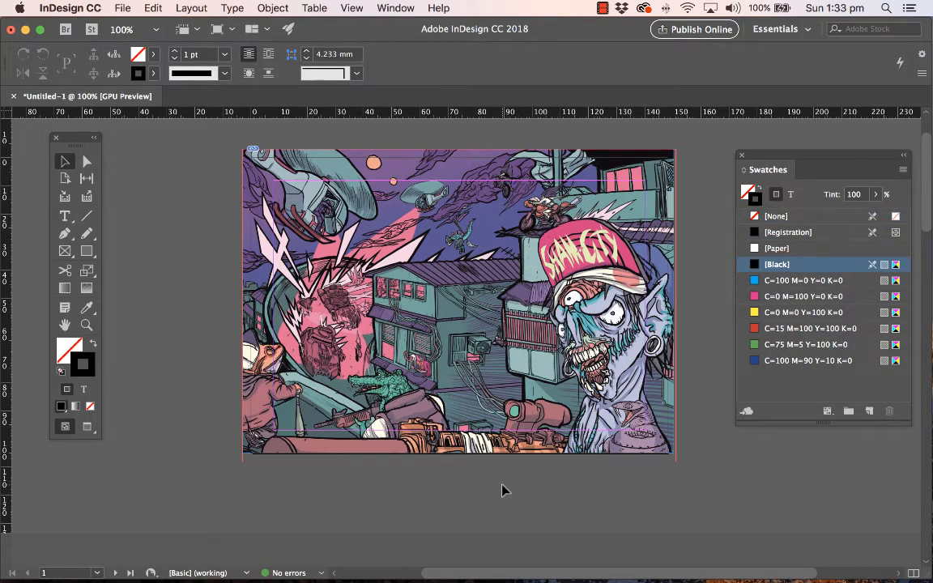
pyautogui.scroll(-5, 502, 490)
pyautogui.scroll(6, 502, 490)
pyautogui.scroll(-5, 502, 490)
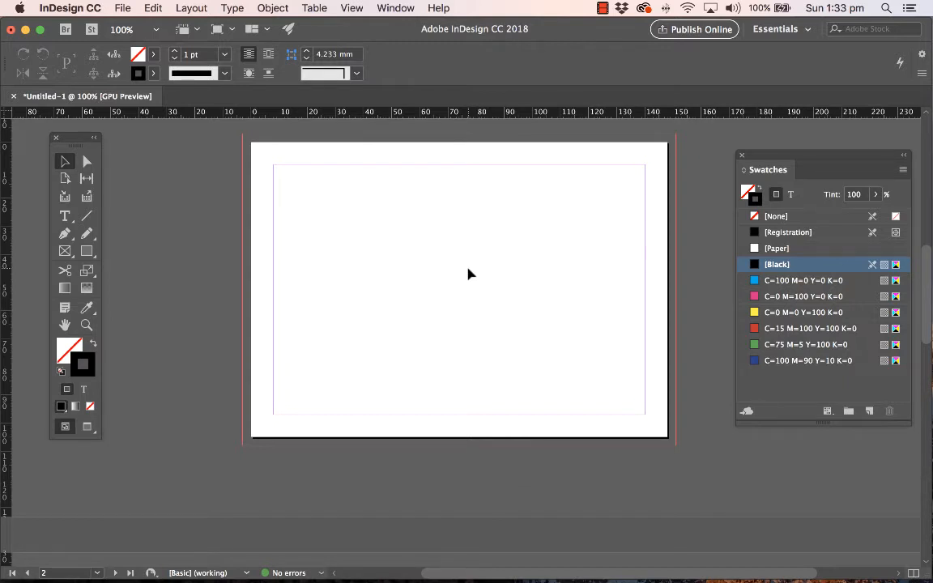
# Draw a vertical line down the centre of page 2
pyautogui.click(88, 216)
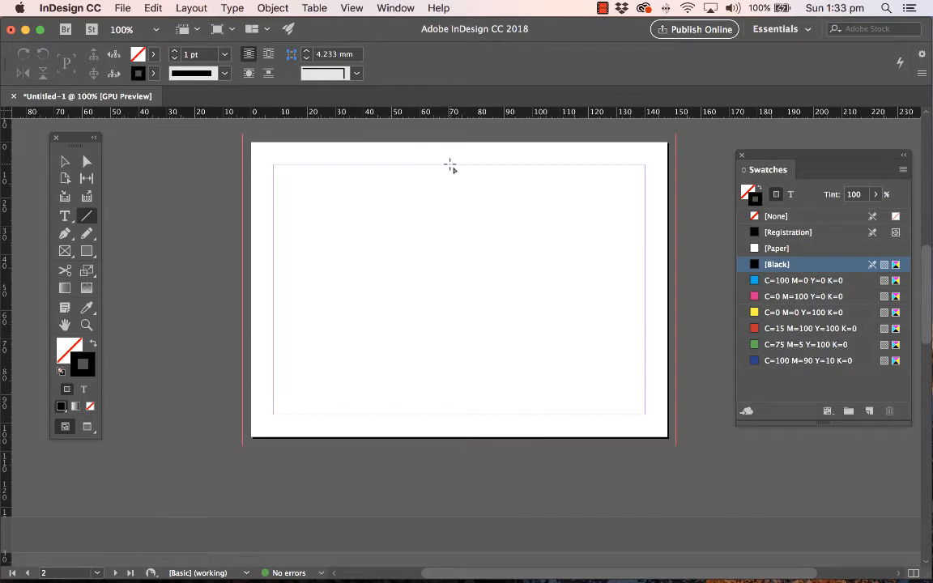
pyautogui.moveTo(450, 165); pyautogui.dragTo(450, 412)
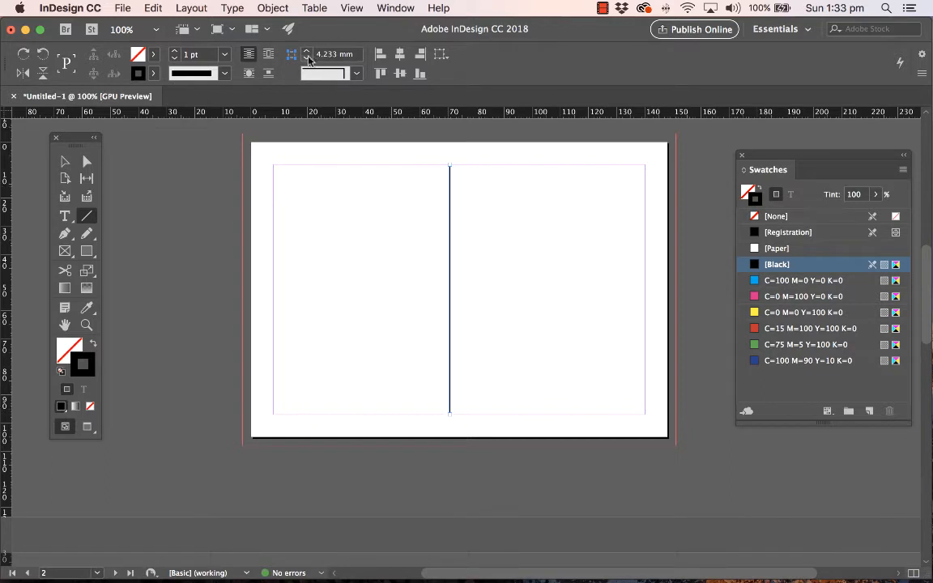
pyautogui.click(307, 58)
pyautogui.click(307, 58)
pyautogui.click(306, 50)
pyautogui.click(306, 50)
# Try out 7 pt and 0.5 pt weights and a magenta colour on the line
pyautogui.click(224, 55)
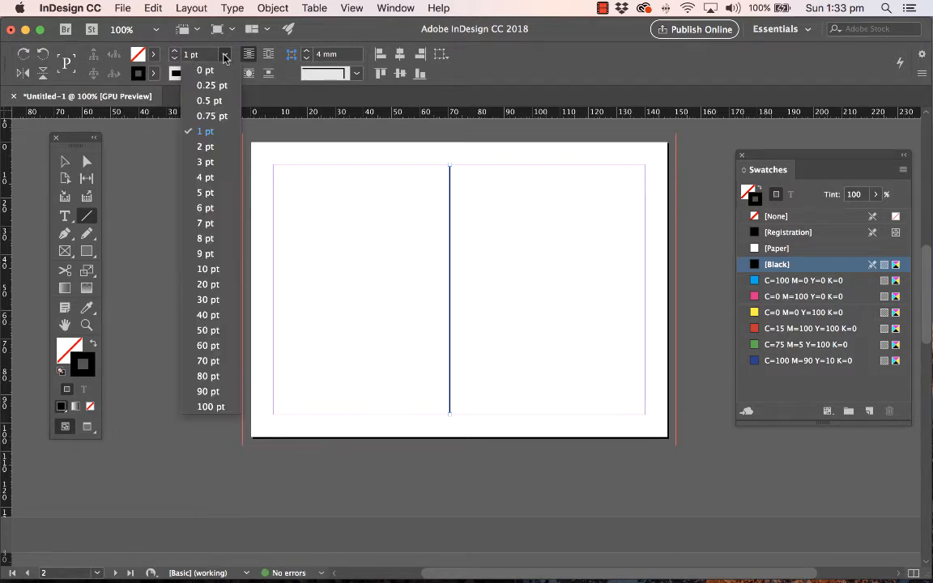
pyautogui.click(205, 223)
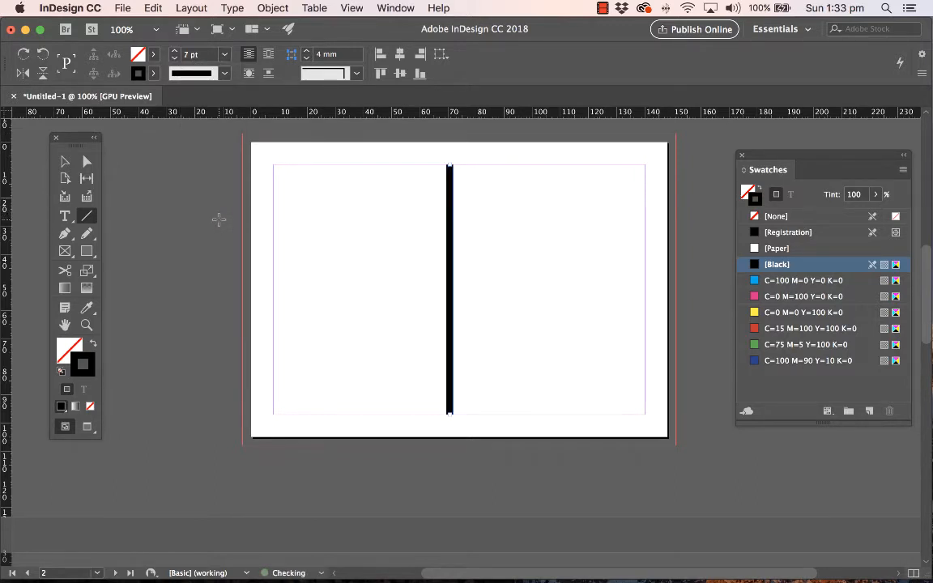
pyautogui.click(226, 55)
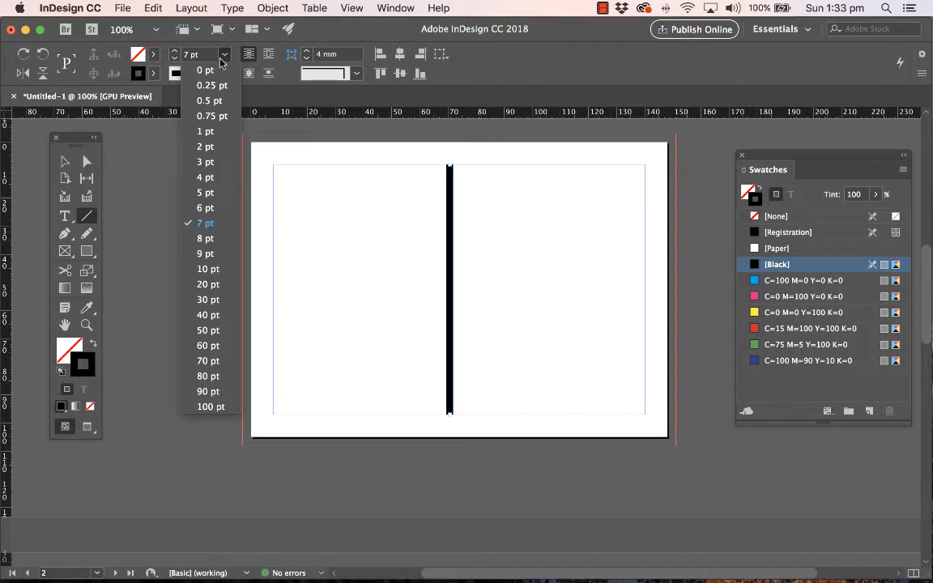
pyautogui.click(207, 101)
pyautogui.click(224, 73)
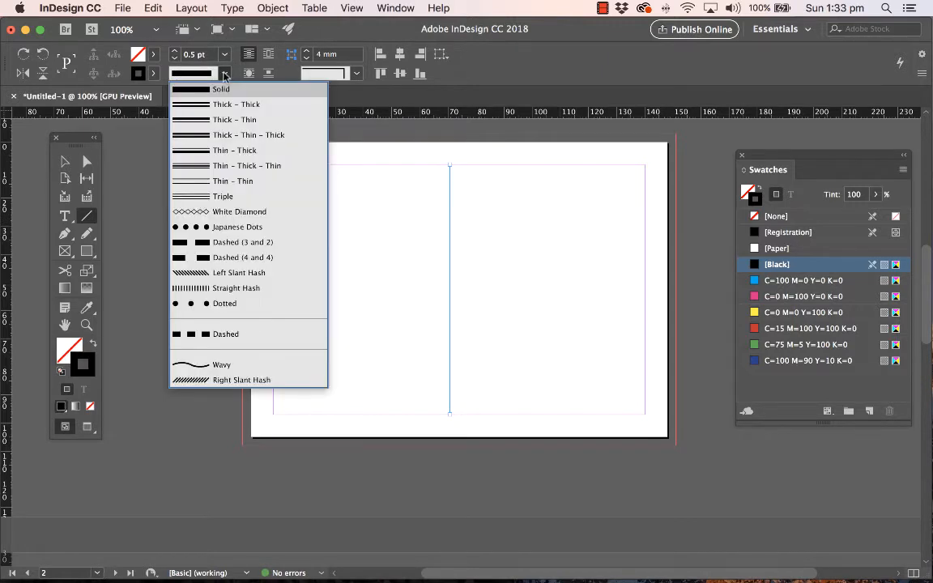
pyautogui.click(226, 73)
pyautogui.click(152, 73)
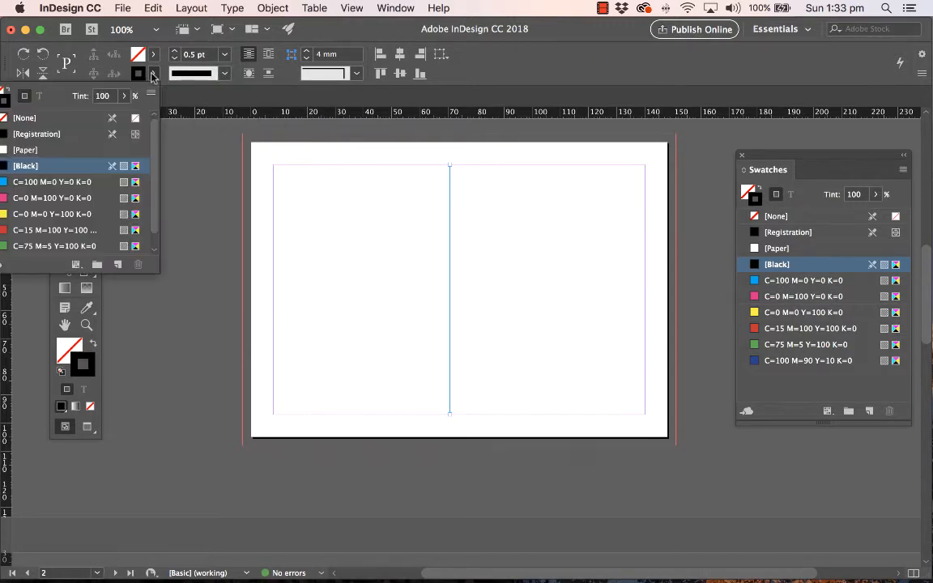
pyautogui.click(50, 198)
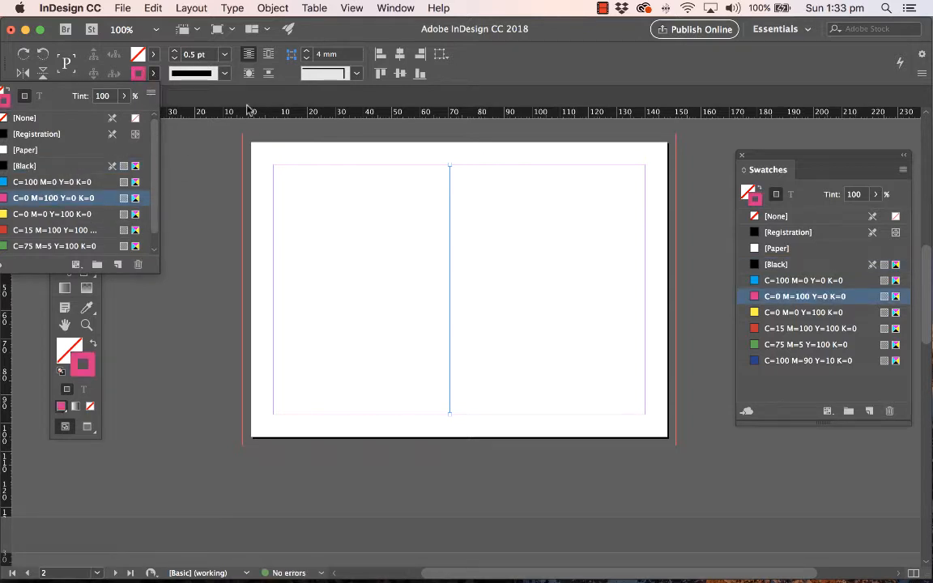
# Settle the line on a 0.75 pt black stroke
pyautogui.click(226, 55)
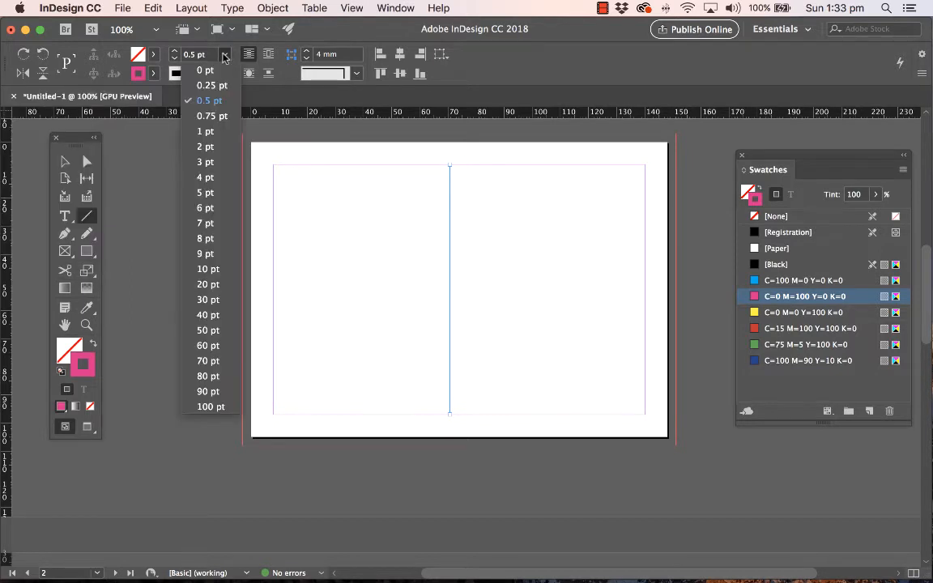
pyautogui.click(206, 205)
pyautogui.click(226, 55)
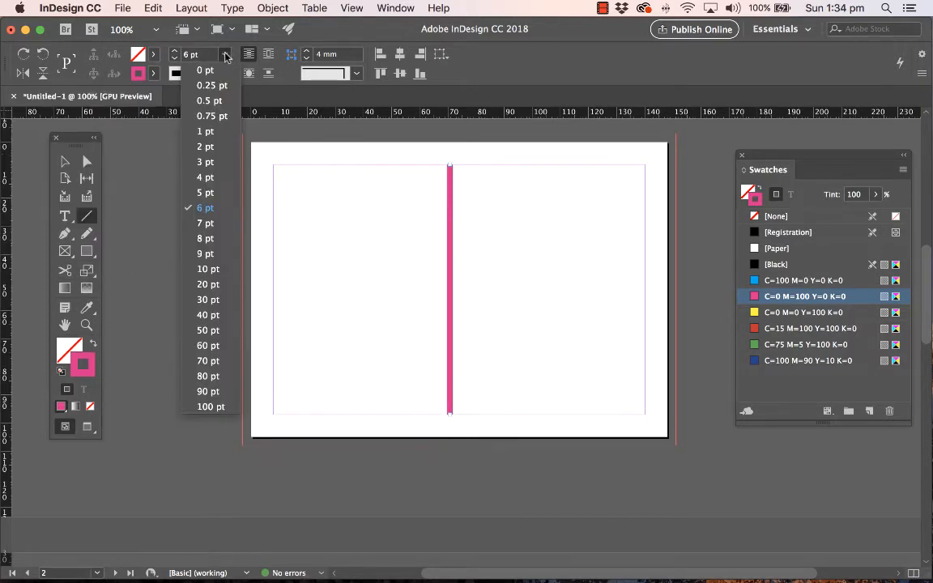
pyautogui.click(215, 115)
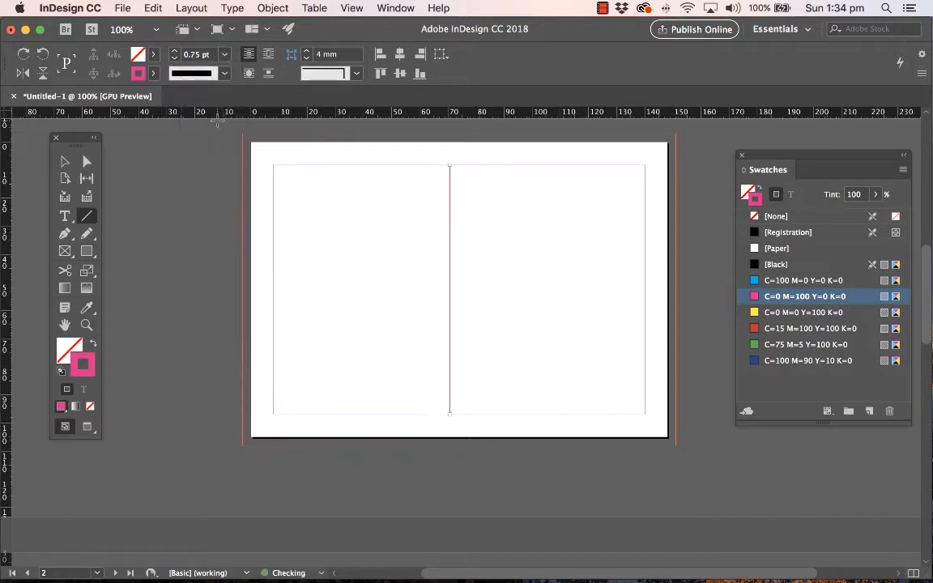
pyautogui.click(151, 74)
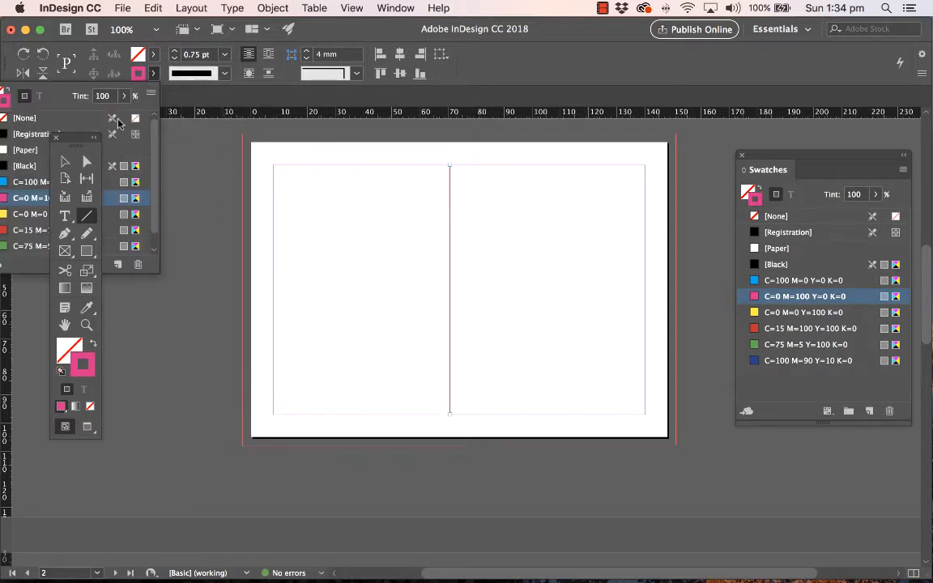
pyautogui.click(26, 165)
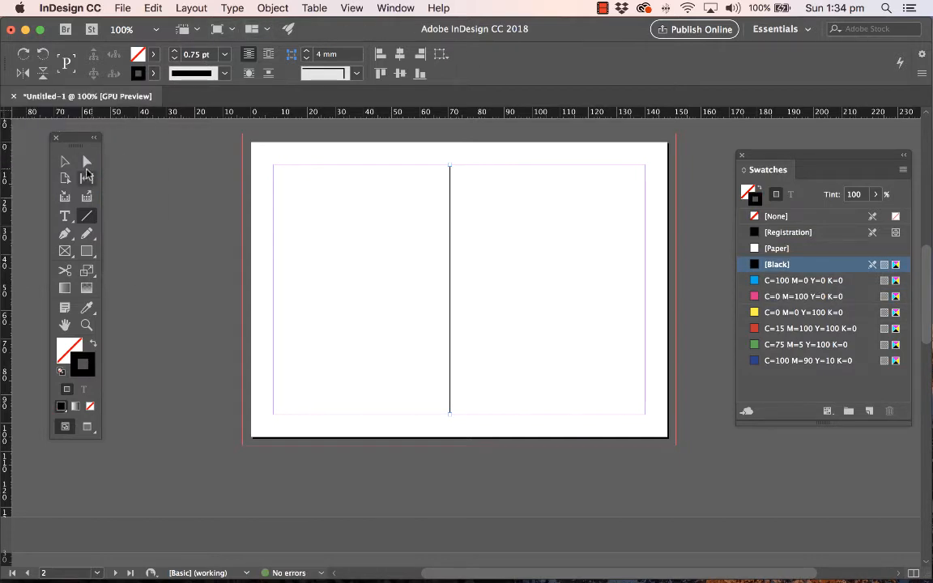
pyautogui.press('v')
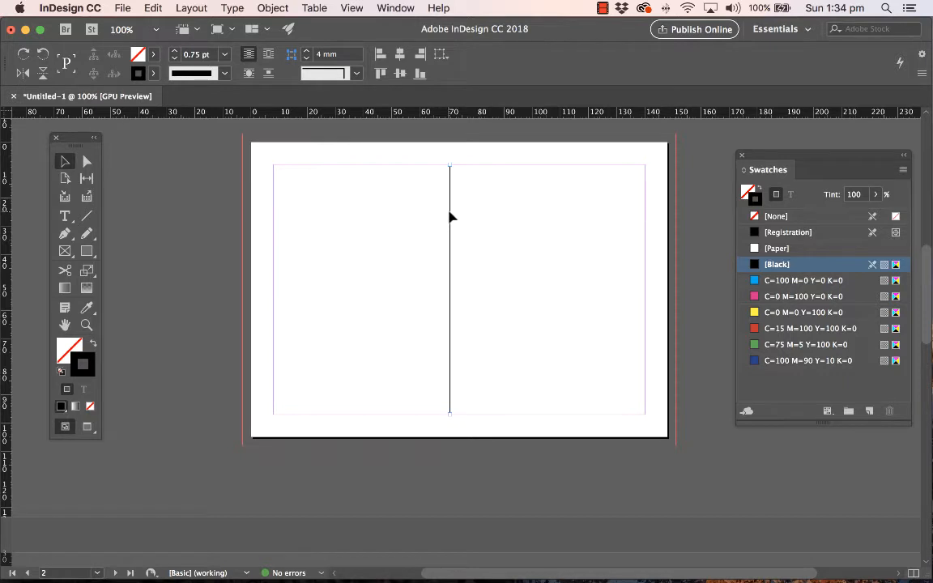
# Drag the dividing line onto the page's horizontal centre at 74 mm and deselect it
pyautogui.moveTo(450, 217)
pyautogui.mouseDown()
pyautogui.moveTo(526, 216)
pyautogui.moveTo(445, 212)
pyautogui.moveTo(519, 210)
pyautogui.moveTo(477, 202)
pyautogui.moveTo(477, 273)
pyautogui.moveTo(483, 208)
pyautogui.moveTo(451, 215)
pyautogui.moveTo(464, 217)
pyautogui.mouseUp()
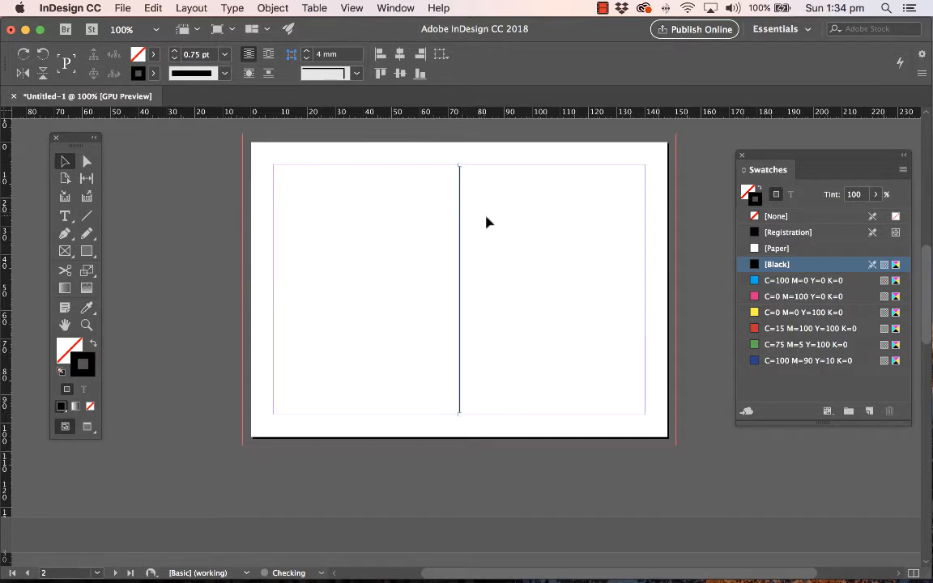
pyautogui.click(490, 217)
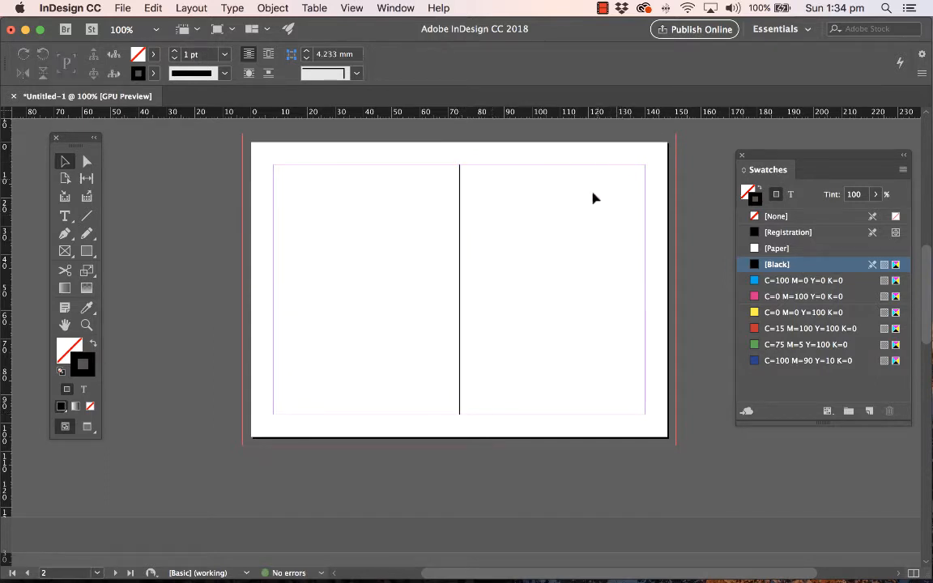
pyautogui.click(88, 253)
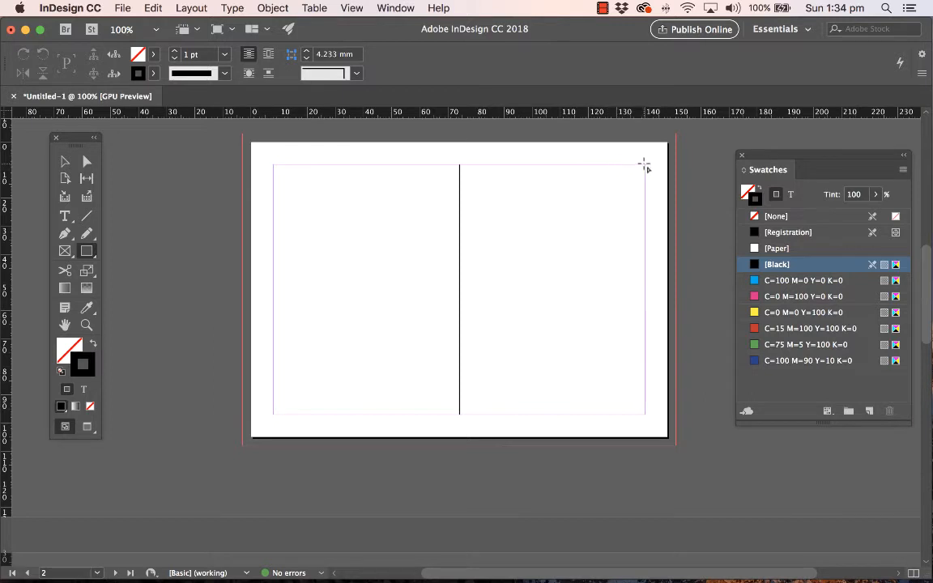
# Draw a roughly 13.333 × 25 mm stamp box in page 2's top-right margin corner
pyautogui.moveTo(644, 165); pyautogui.dragTo(607, 220)
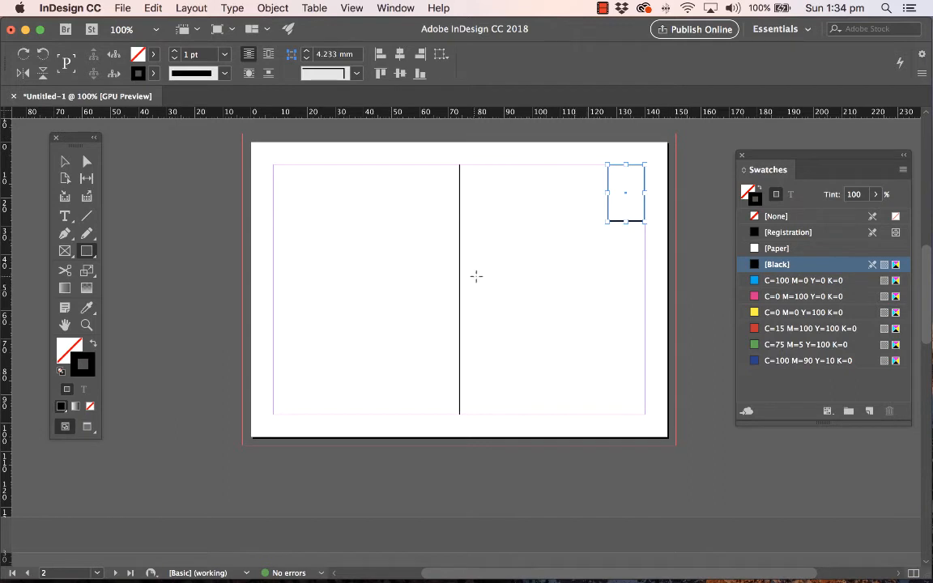
pyautogui.click(85, 219)
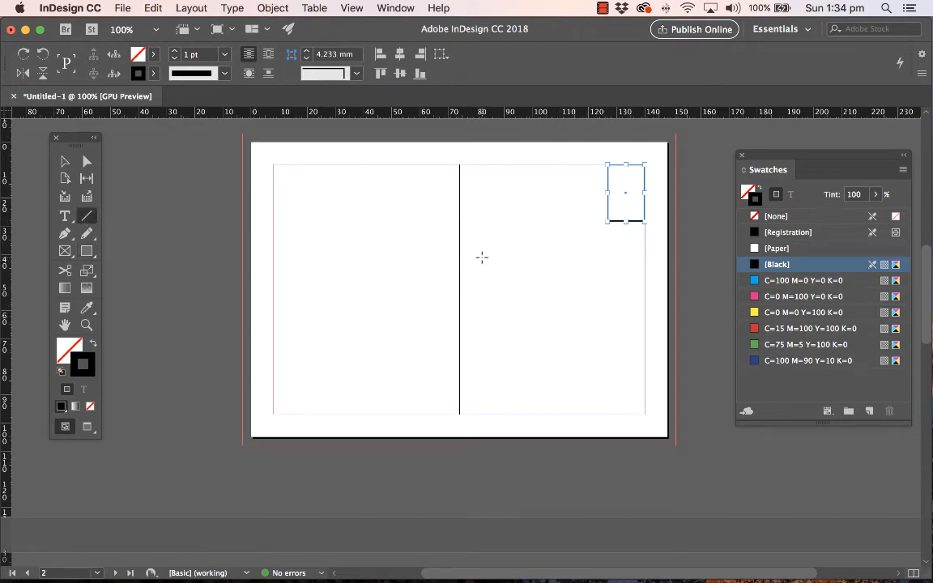
# Draw a horizontal address line on the right half and duplicate it into six lines
pyautogui.moveTo(476, 257); pyautogui.dragTo(645, 258)
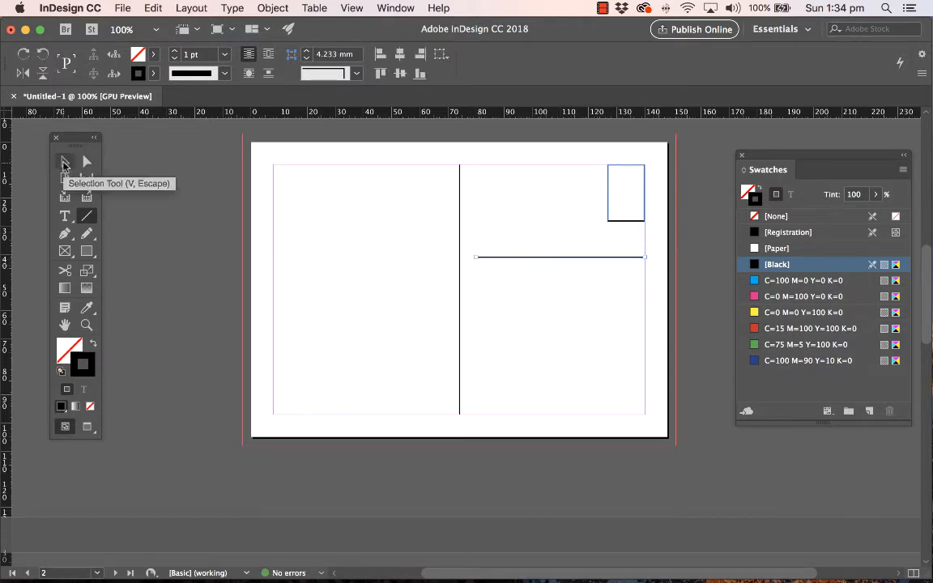
pyautogui.click(152, 8)
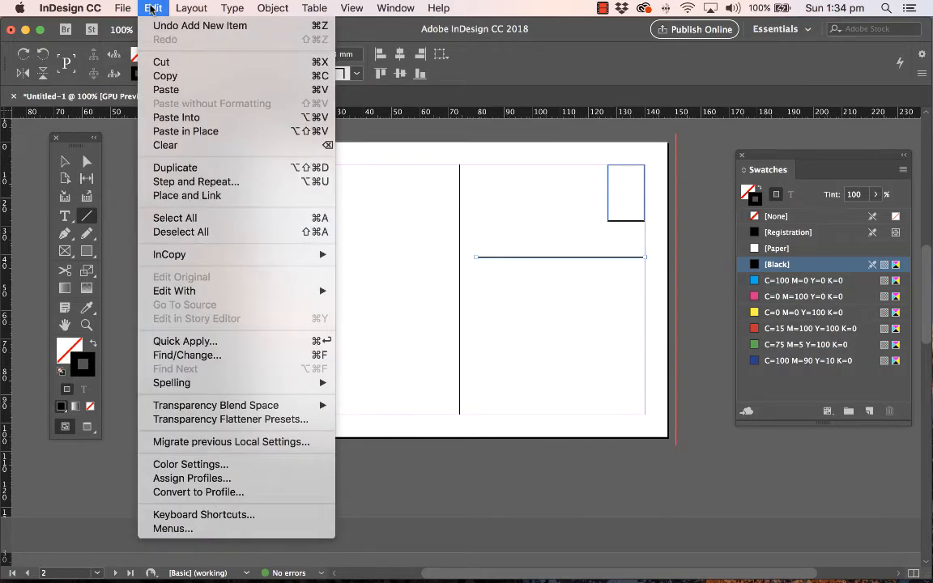
pyautogui.click(205, 170)
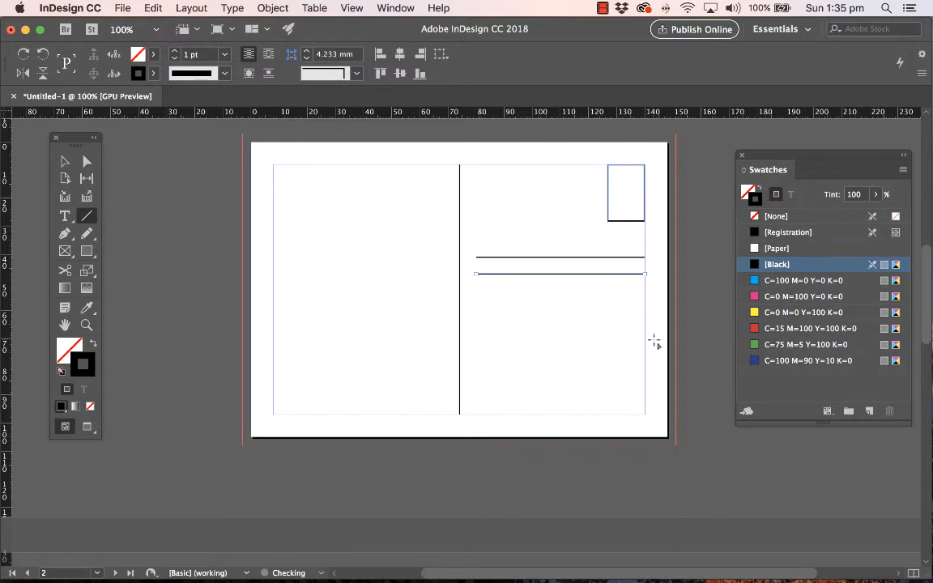
pyautogui.click(153, 8)
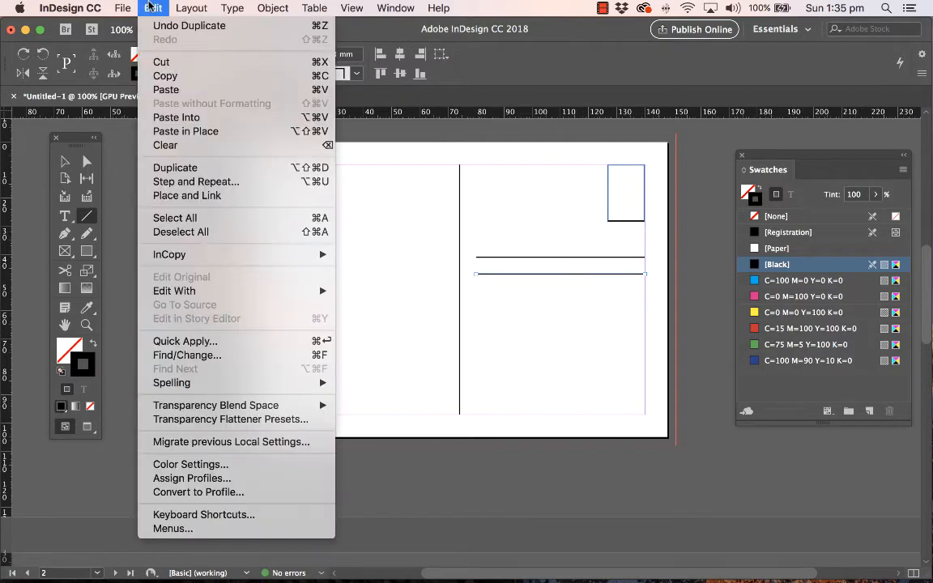
pyautogui.click(183, 168)
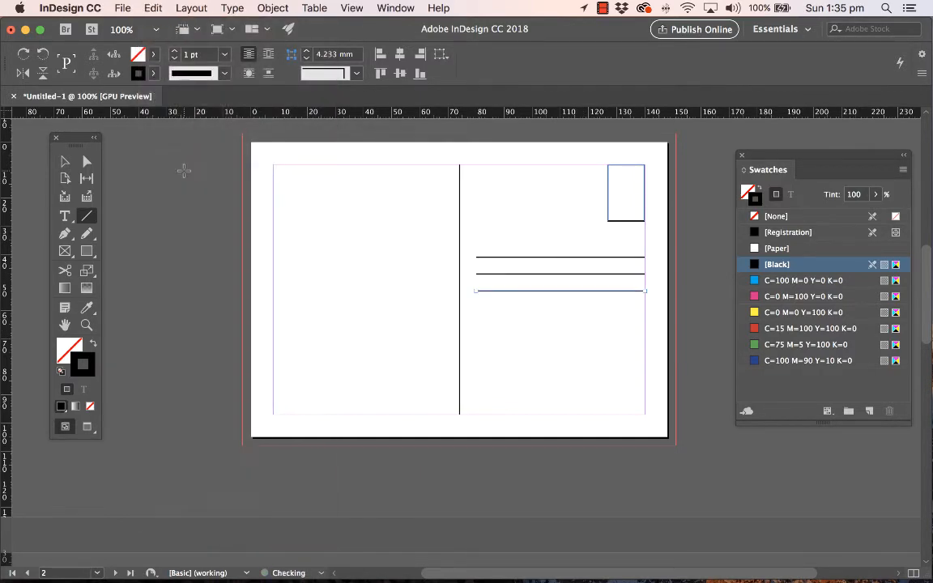
pyautogui.click(152, 6)
pyautogui.click(162, 168)
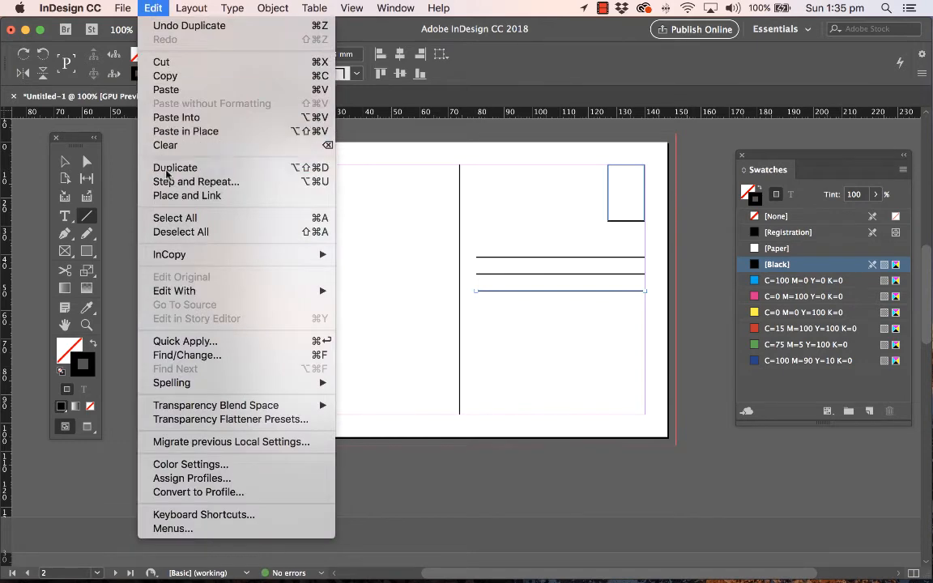
pyautogui.click(154, 8)
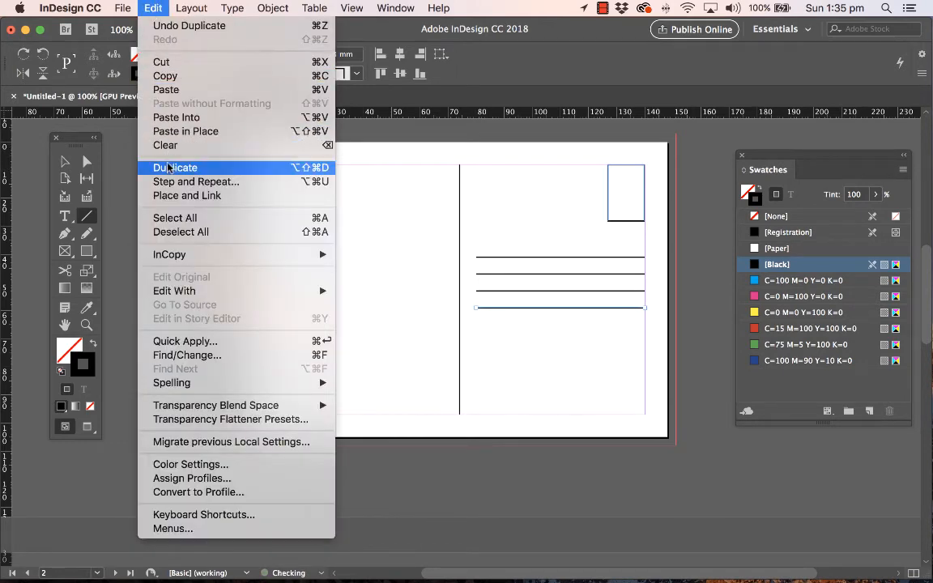
pyautogui.click(167, 169)
pyautogui.click(151, 7)
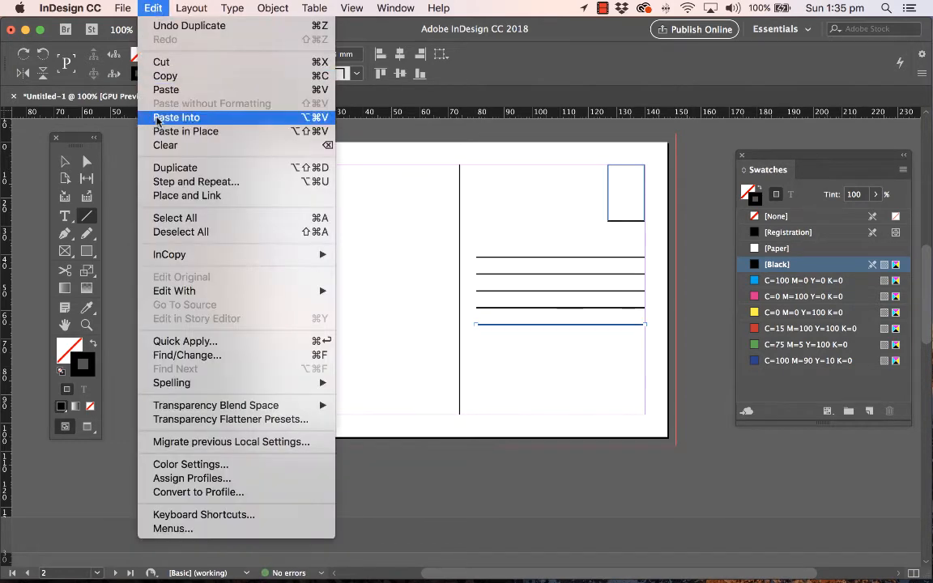
pyautogui.click(181, 167)
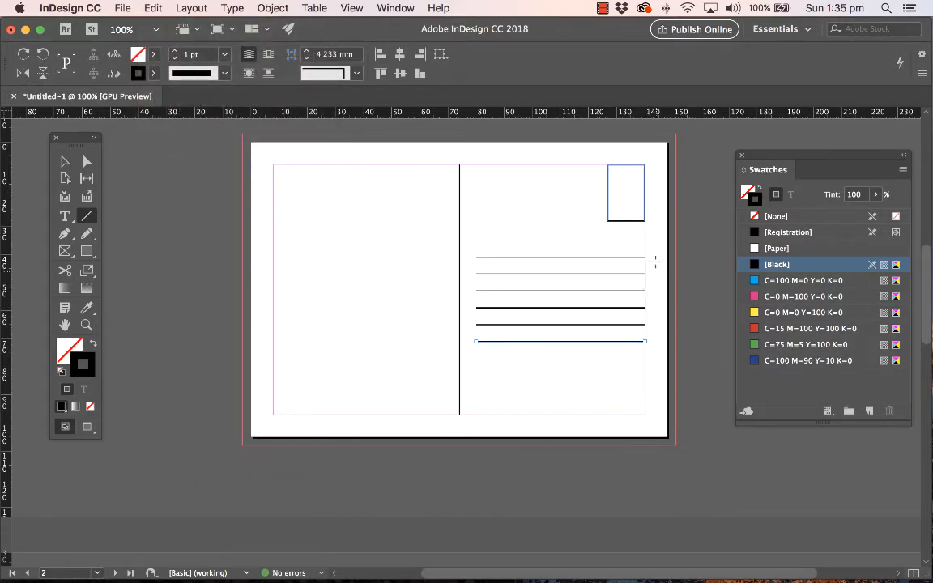
# Group the six address lines, set them to 0.5 pt, and spread them further downward
pyautogui.click(65, 162)
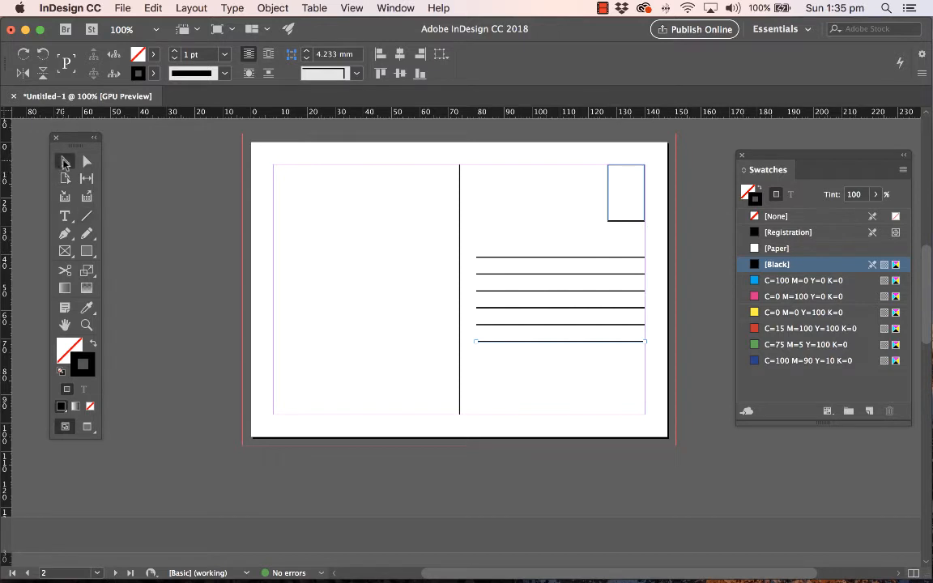
pyautogui.moveTo(656, 243); pyautogui.dragTo(466, 365)
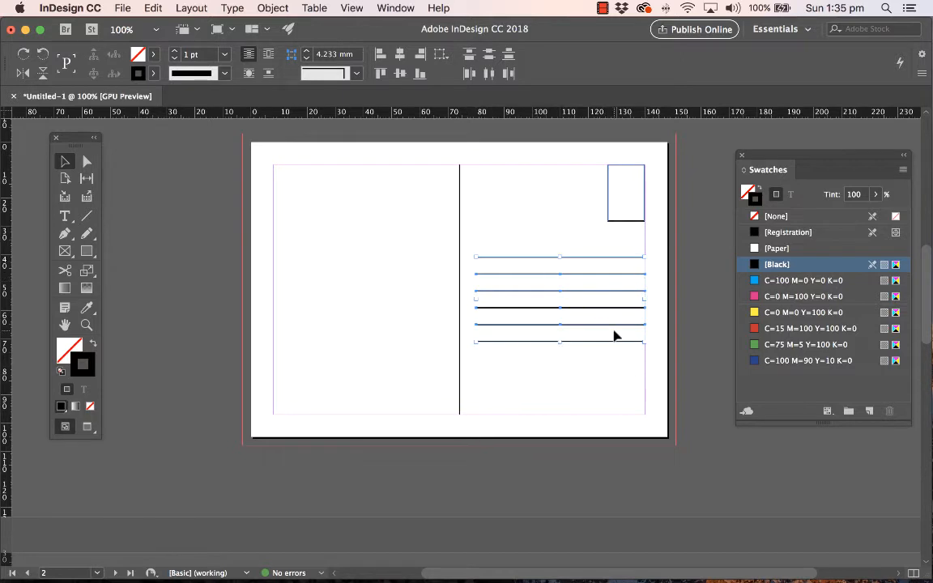
pyautogui.click(258, 8)
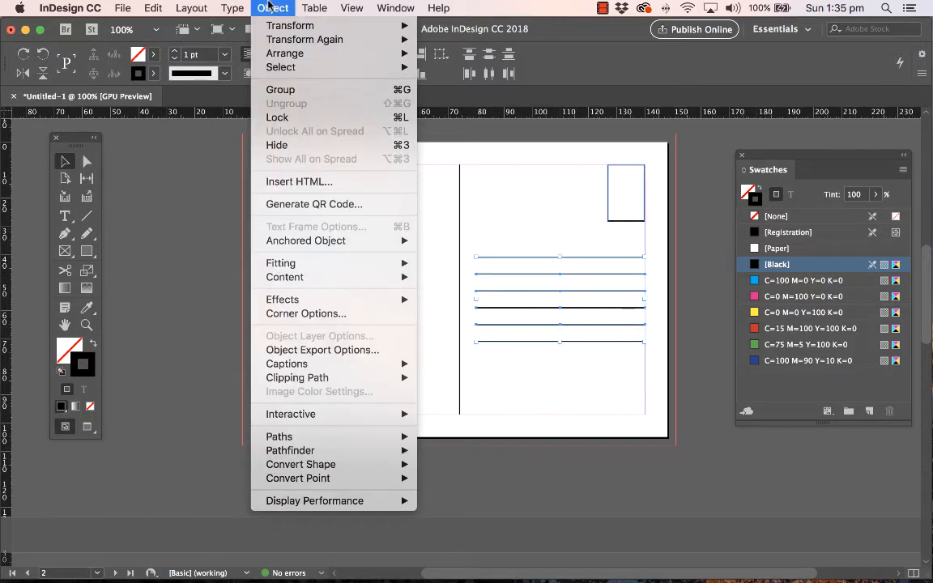
pyautogui.click(271, 91)
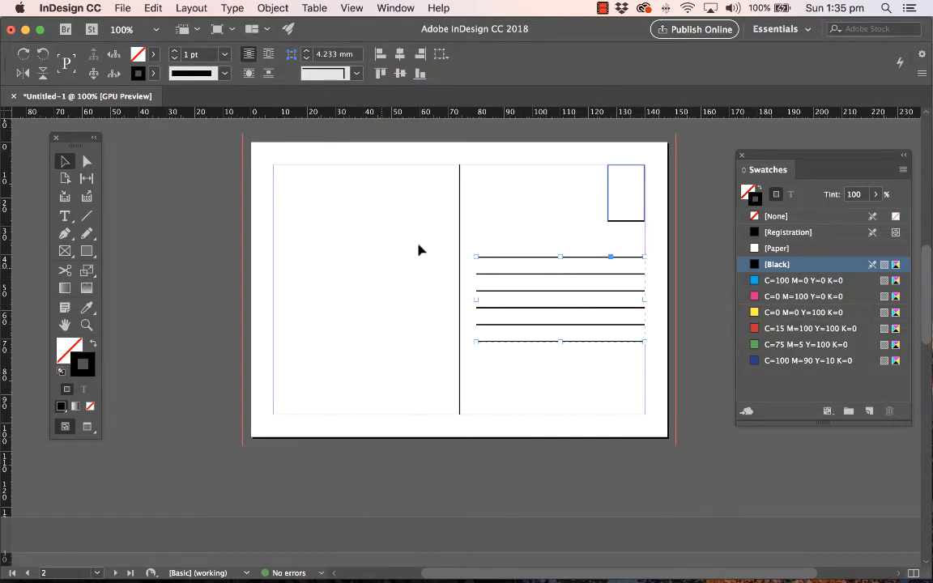
pyautogui.click(226, 55)
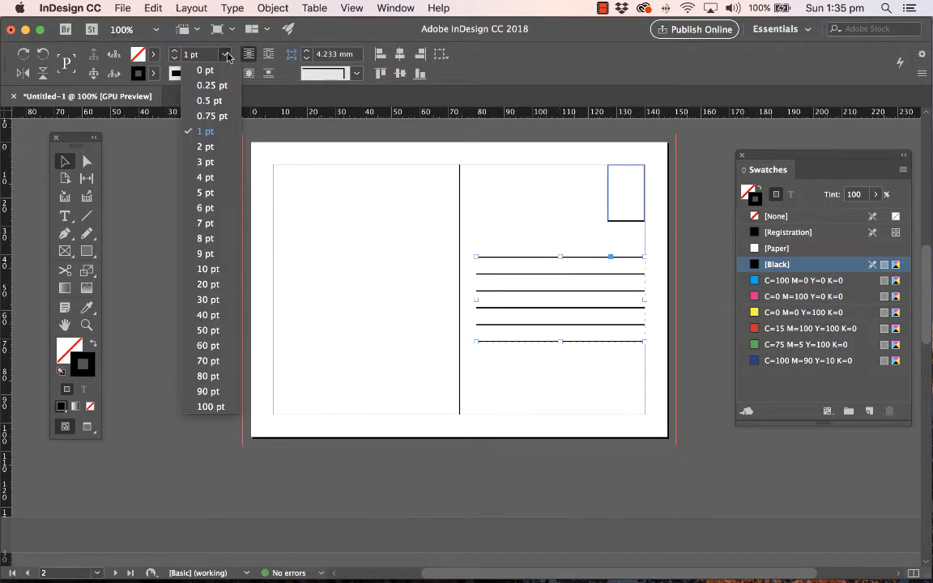
pyautogui.click(209, 100)
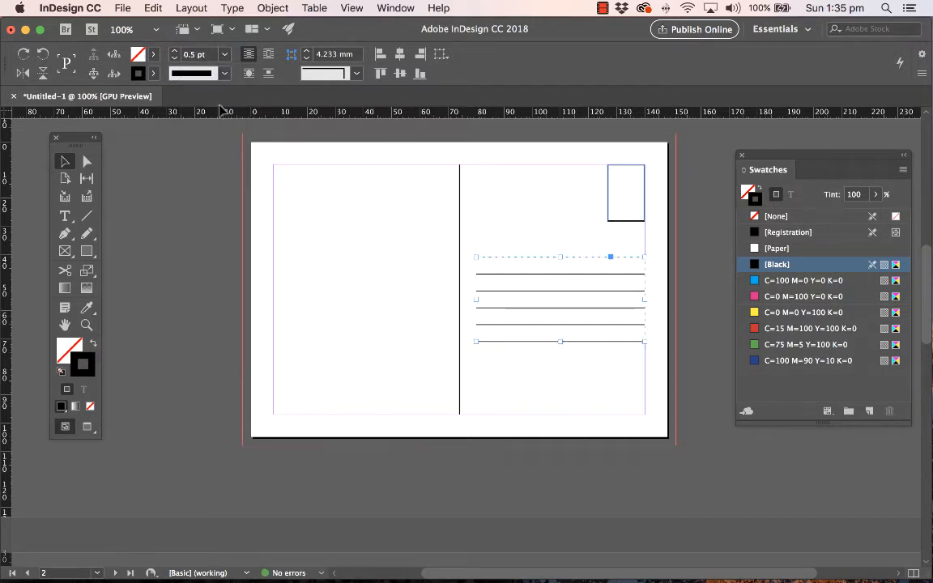
pyautogui.moveTo(559, 342); pyautogui.dragTo(560, 386)
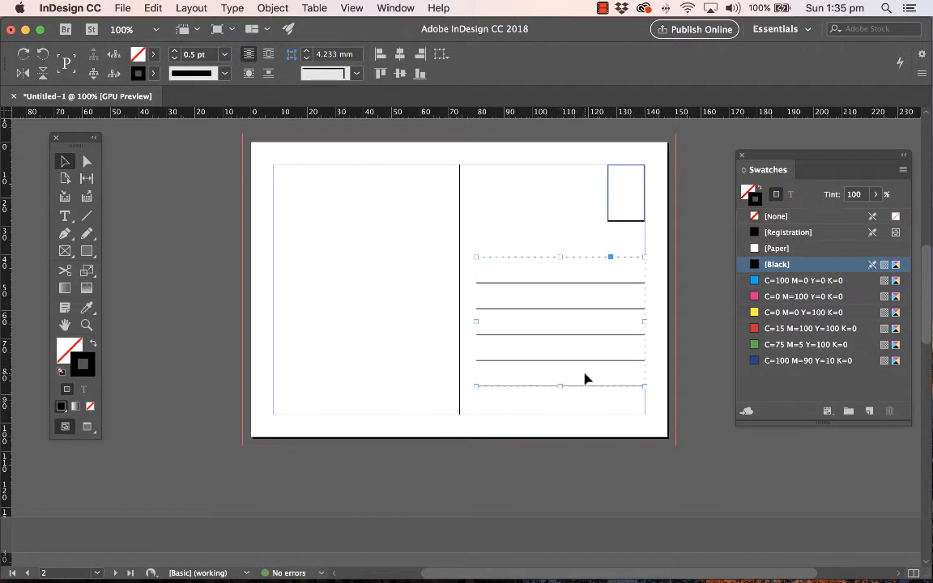
pyautogui.click(415, 318)
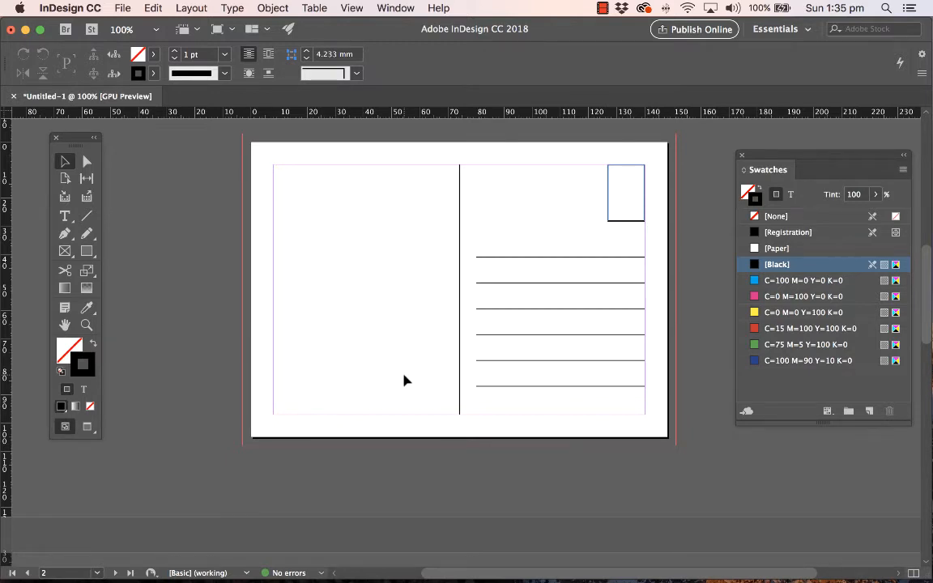
# Paste the credits and contact text into a new left-half frame, set in Gill Sans 8 pt
pyautogui.click(67, 216)
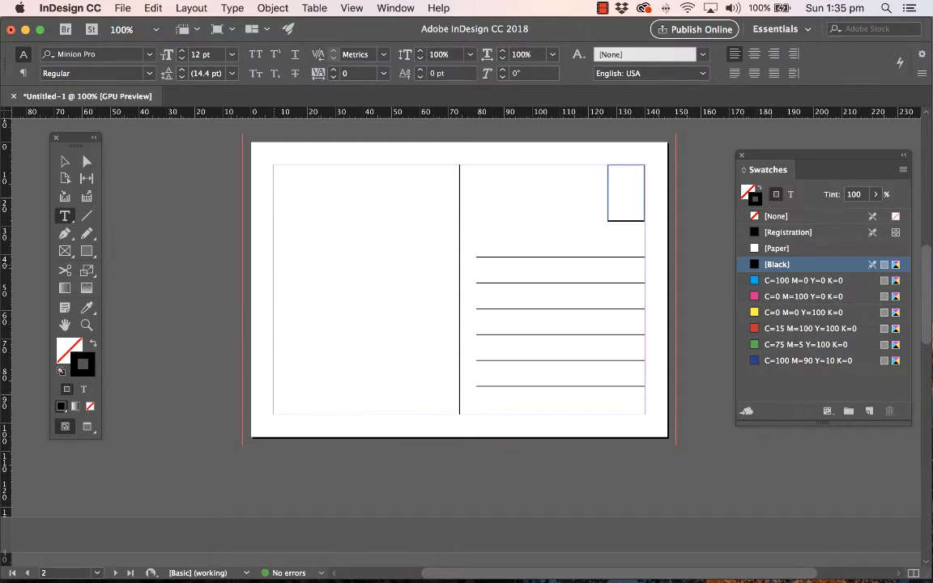
pyautogui.moveTo(276, 268); pyautogui.dragTo(394, 399)
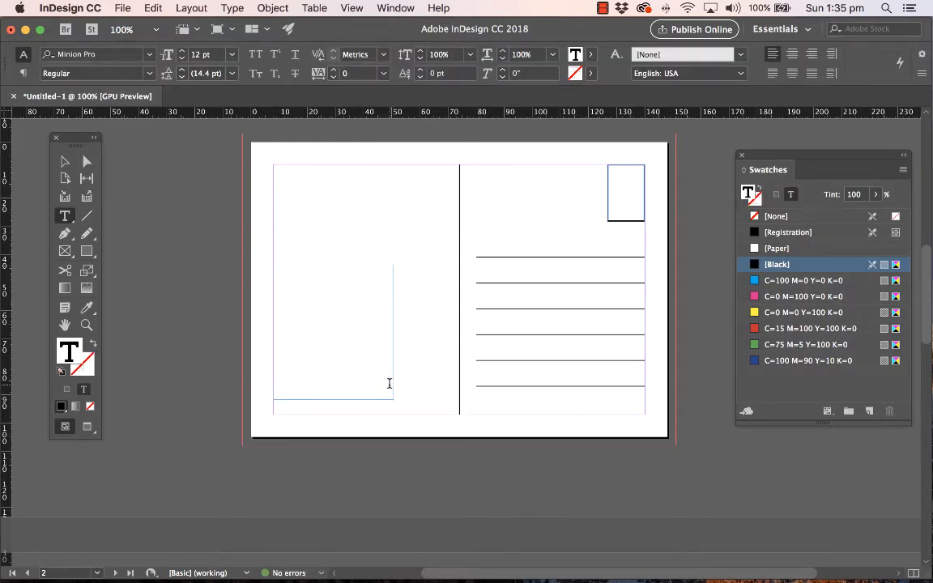
pyautogui.press('super')
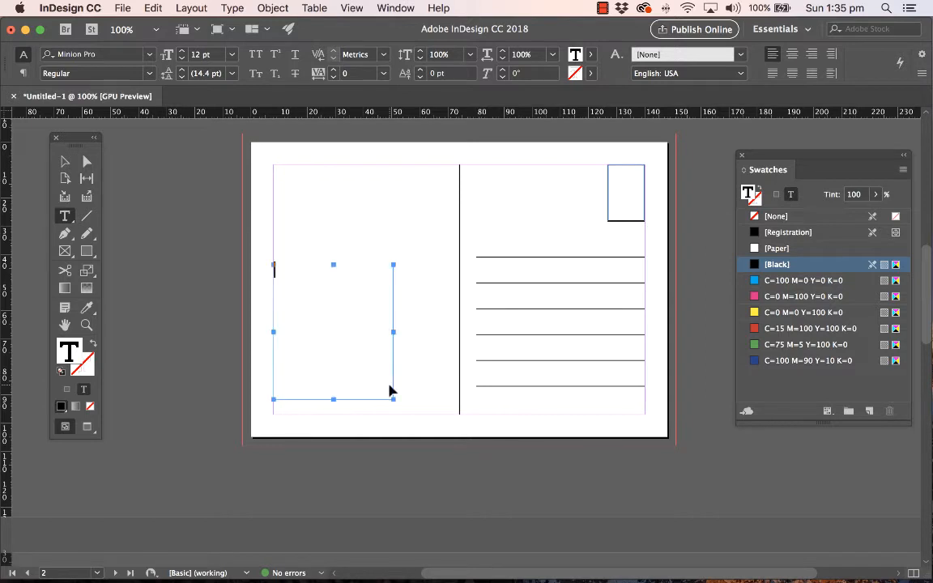
pyautogui.press('super+v')
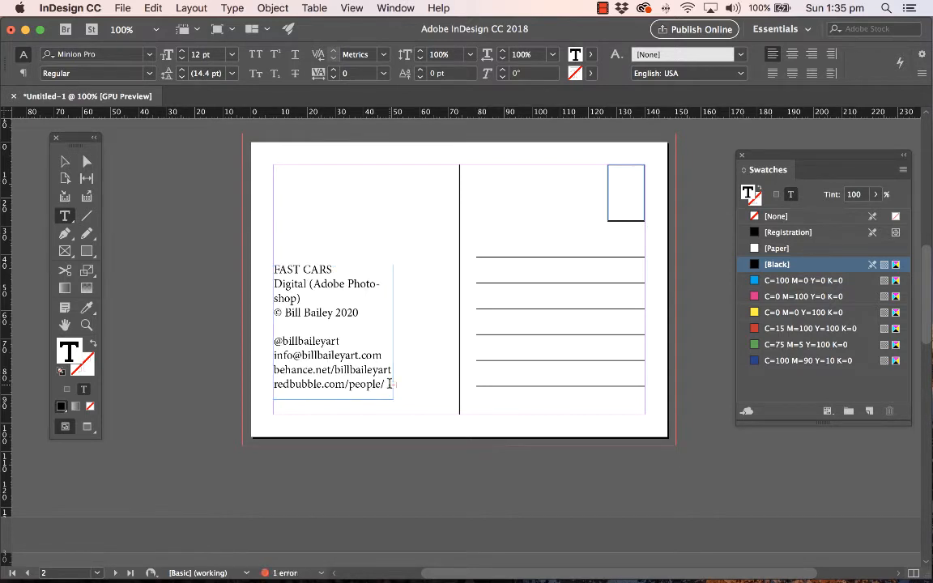
pyautogui.press('super+a')
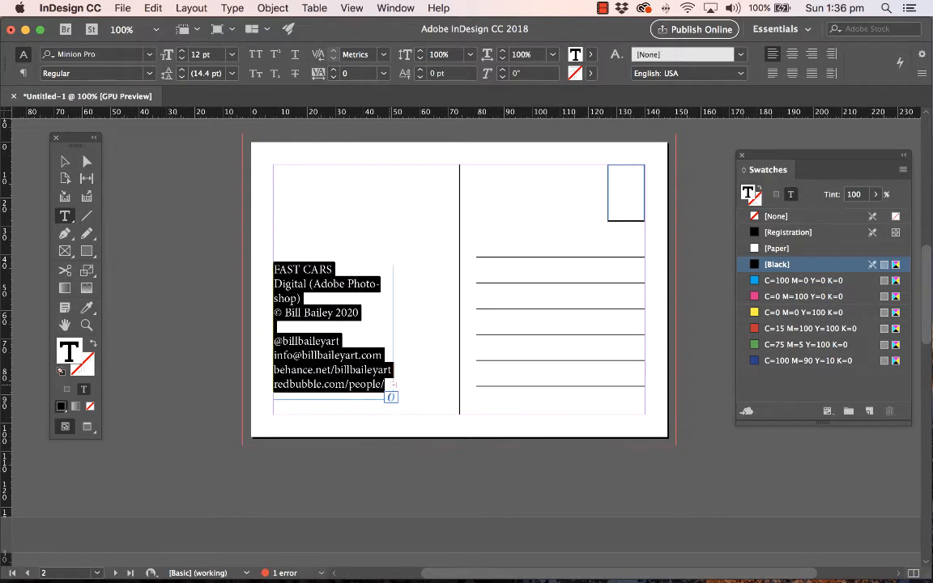
pyautogui.click(149, 54)
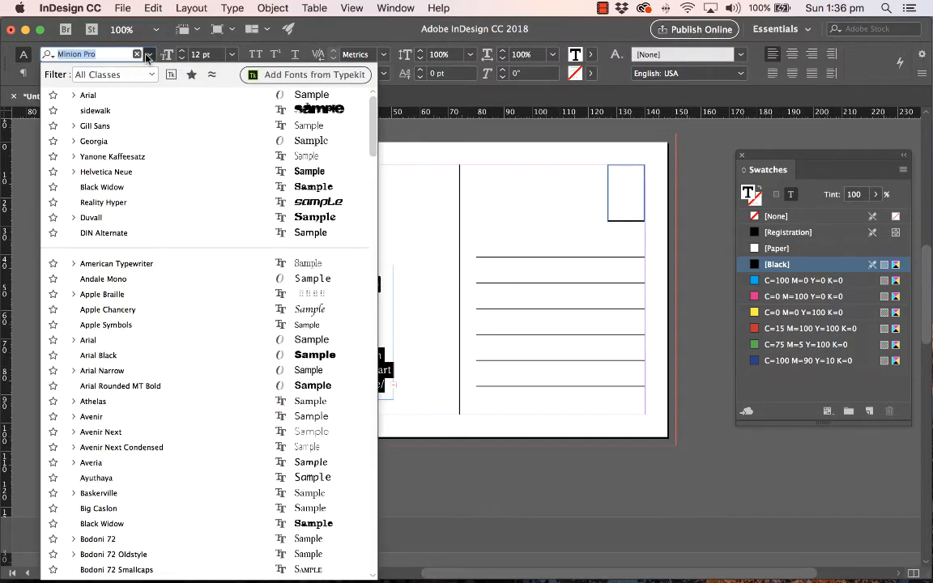
pyautogui.click(136, 127)
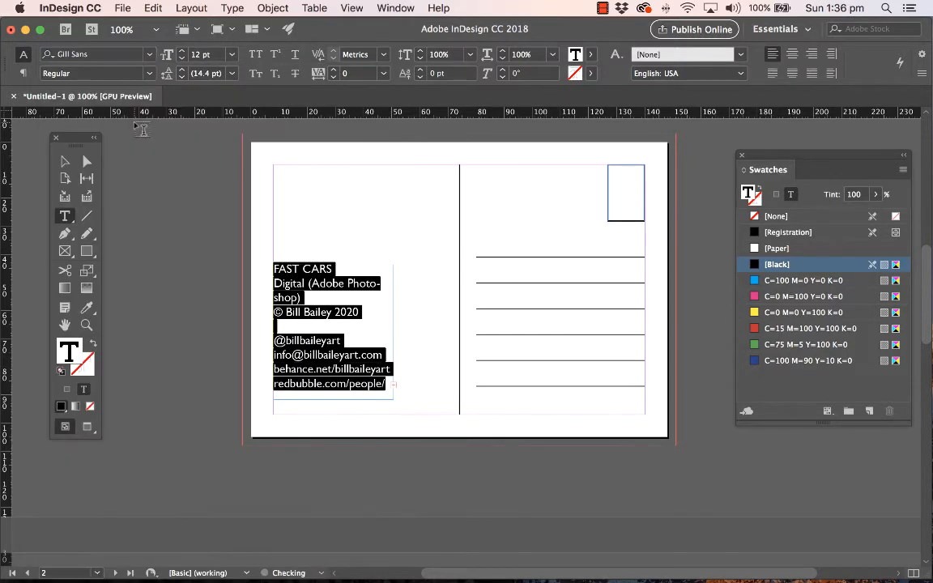
pyautogui.click(182, 60)
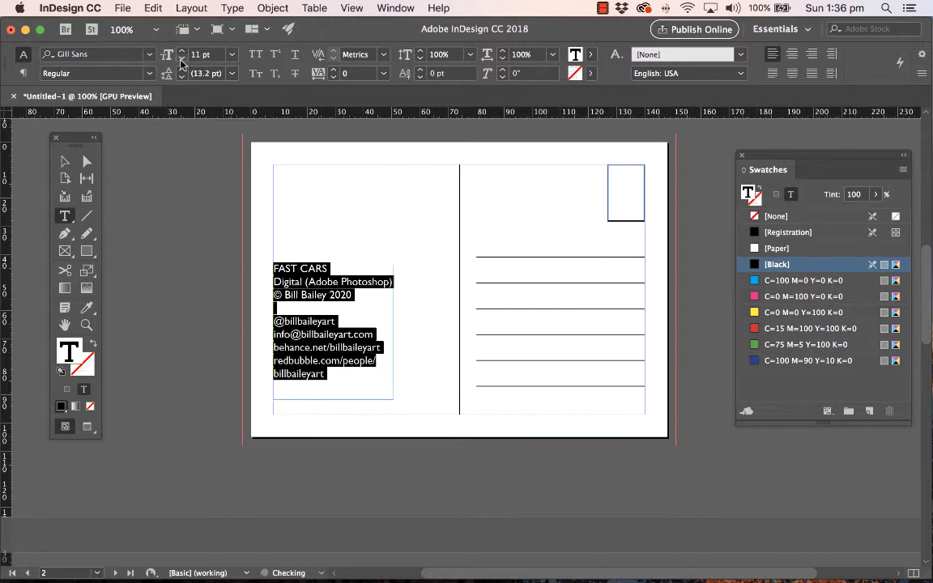
pyautogui.click(181, 60)
pyautogui.click(182, 59)
pyautogui.click(182, 59)
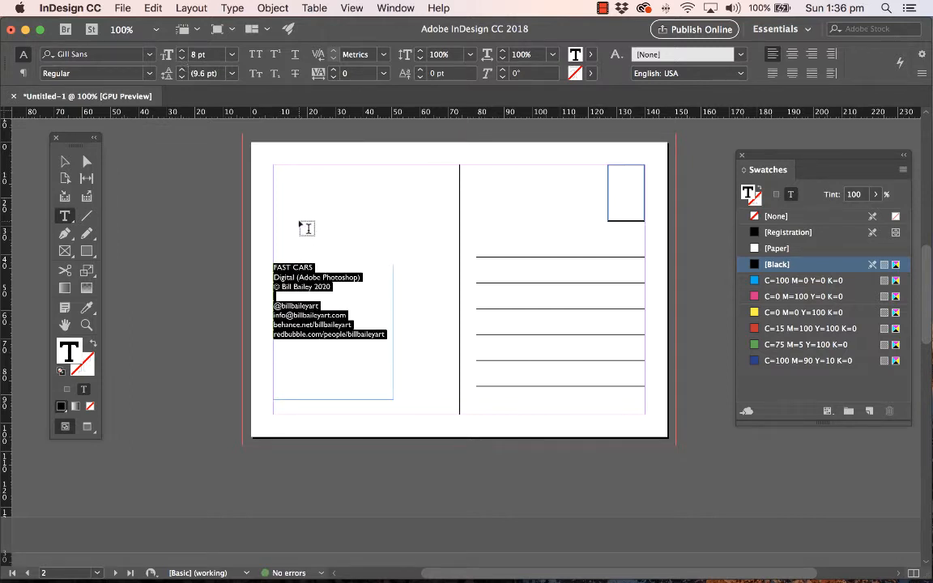
# Make the FAST CARS title line bold and red
pyautogui.tripleClick(298, 267)
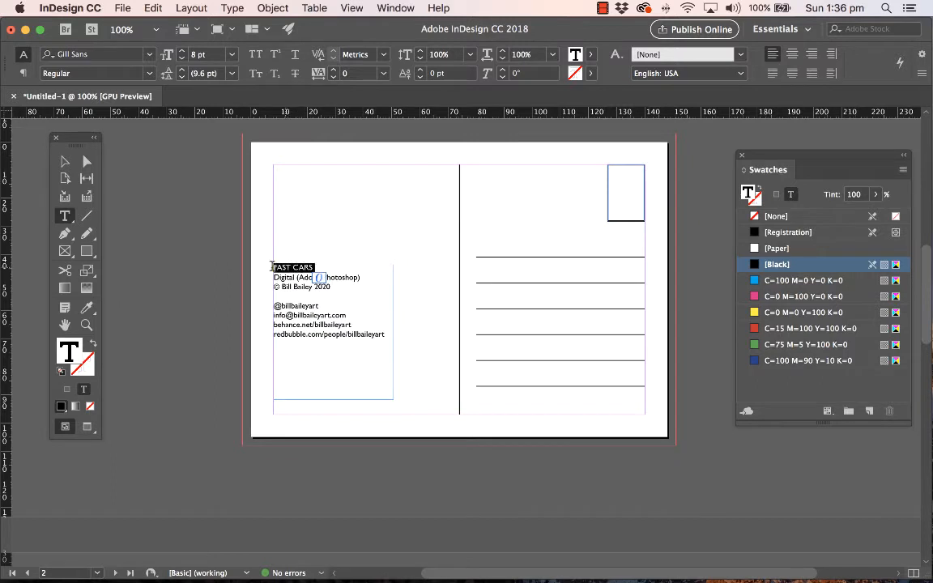
pyautogui.click(144, 73)
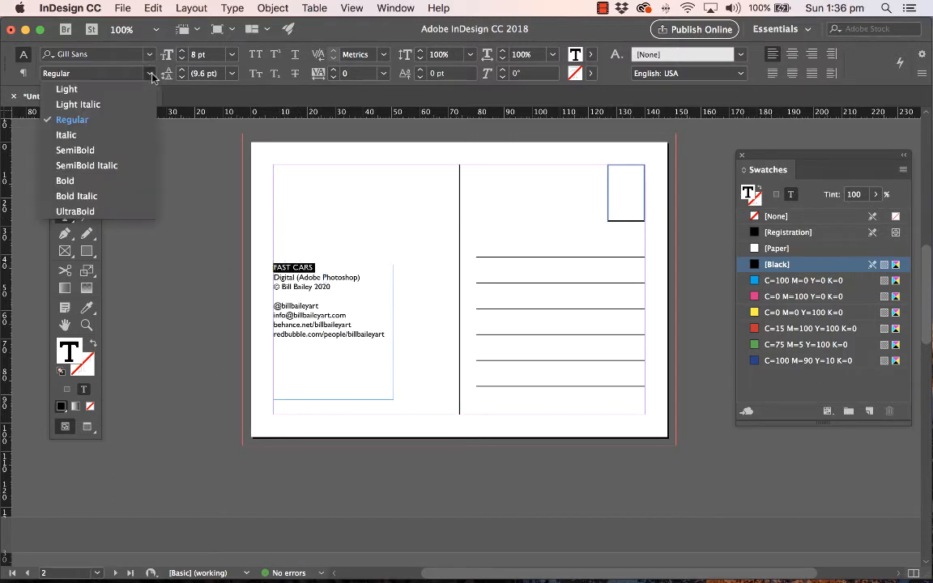
pyautogui.click(99, 180)
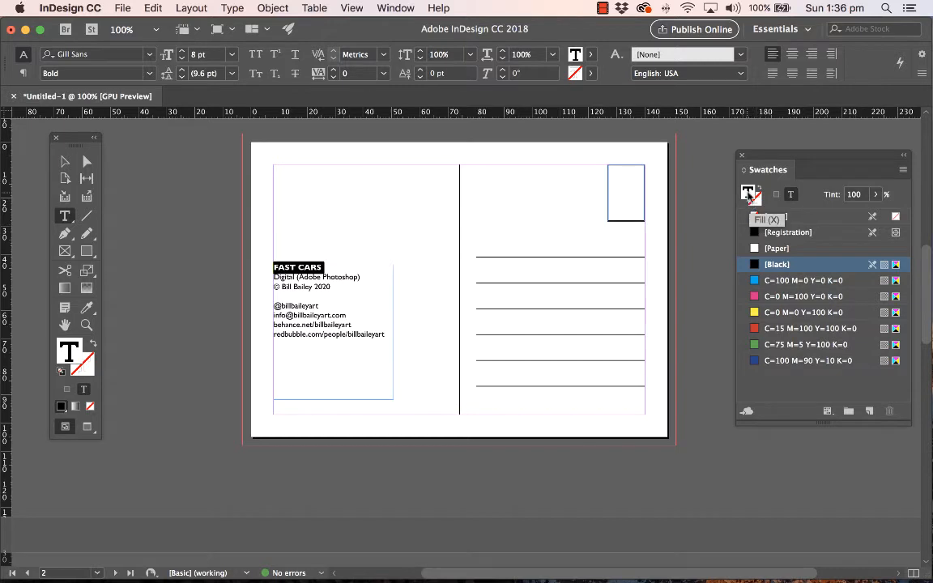
pyautogui.click(777, 313)
pyautogui.click(779, 328)
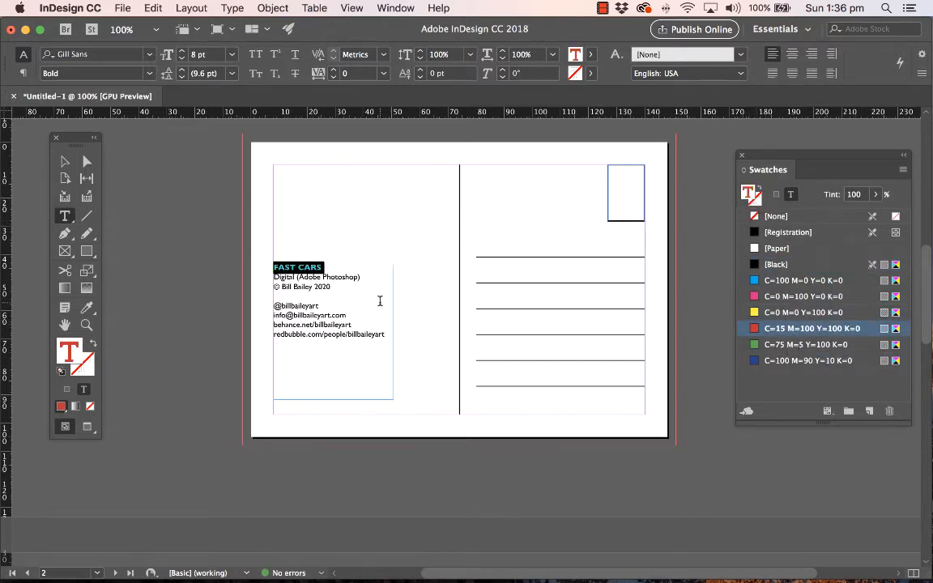
pyautogui.click(356, 300)
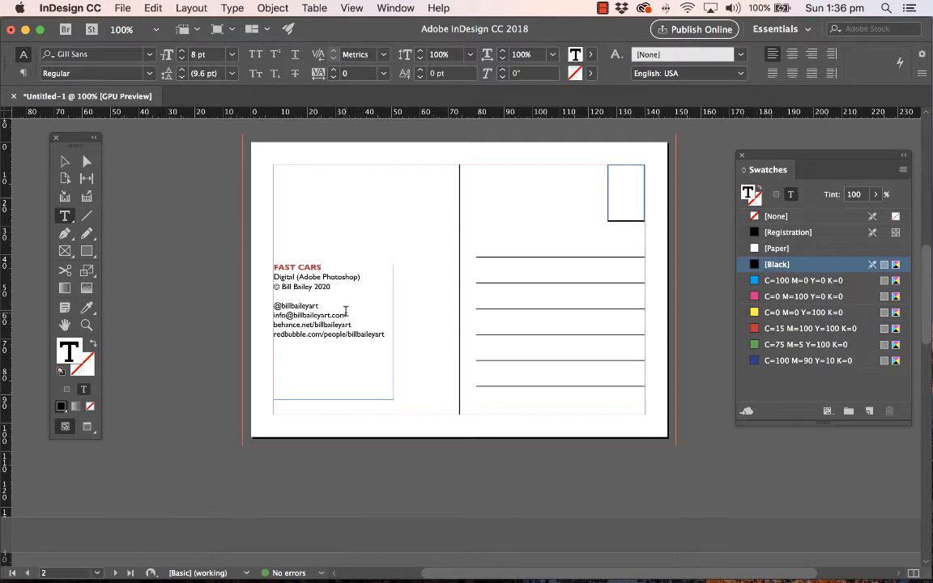
# Resize the credits text frame and move it down to the bottom-left margin corner
pyautogui.click(65, 162)
pyautogui.click(344, 301)
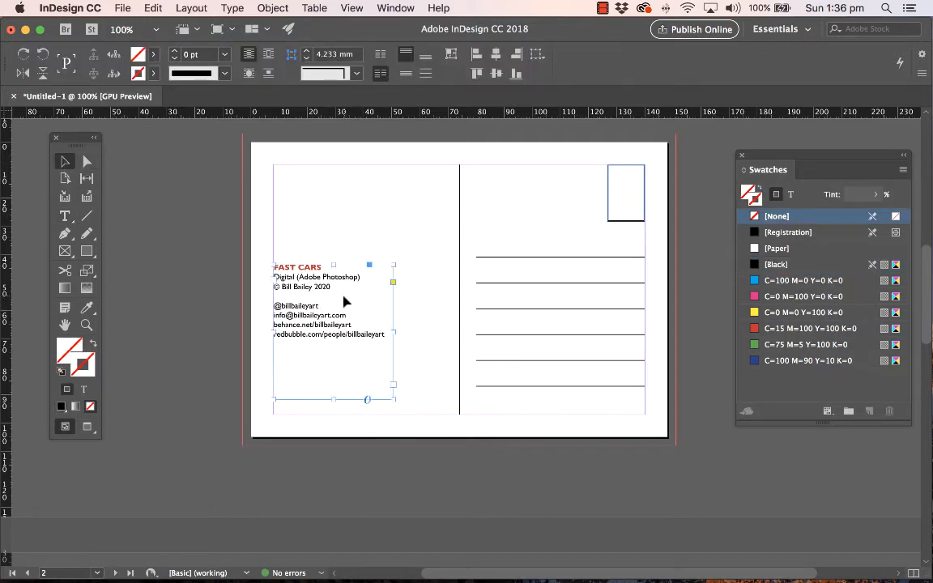
pyautogui.moveTo(392, 400); pyautogui.dragTo(400, 376)
pyautogui.moveTo(338, 306); pyautogui.dragTo(339, 371)
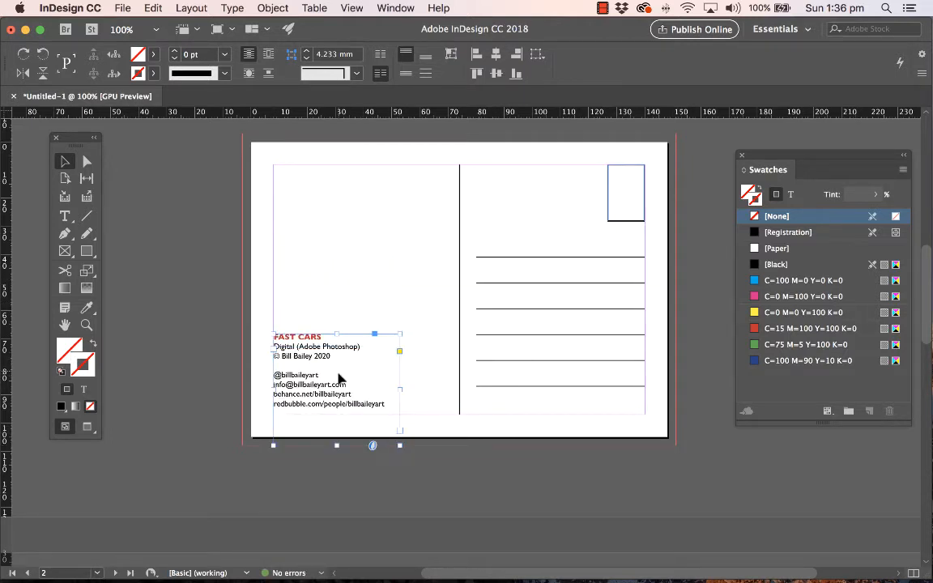
pyautogui.moveTo(337, 444); pyautogui.dragTo(336, 420)
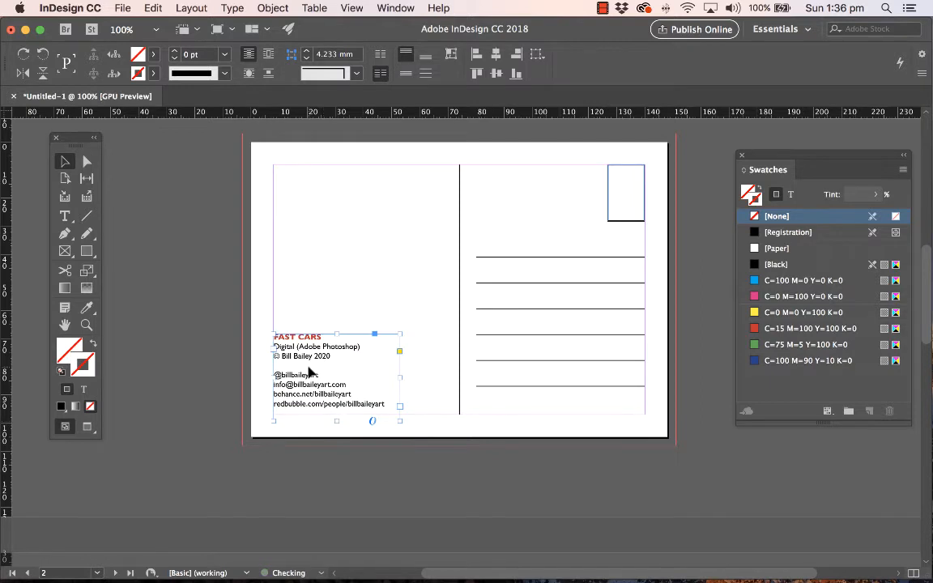
pyautogui.moveTo(311, 370); pyautogui.dragTo(311, 374)
pyautogui.click(431, 376)
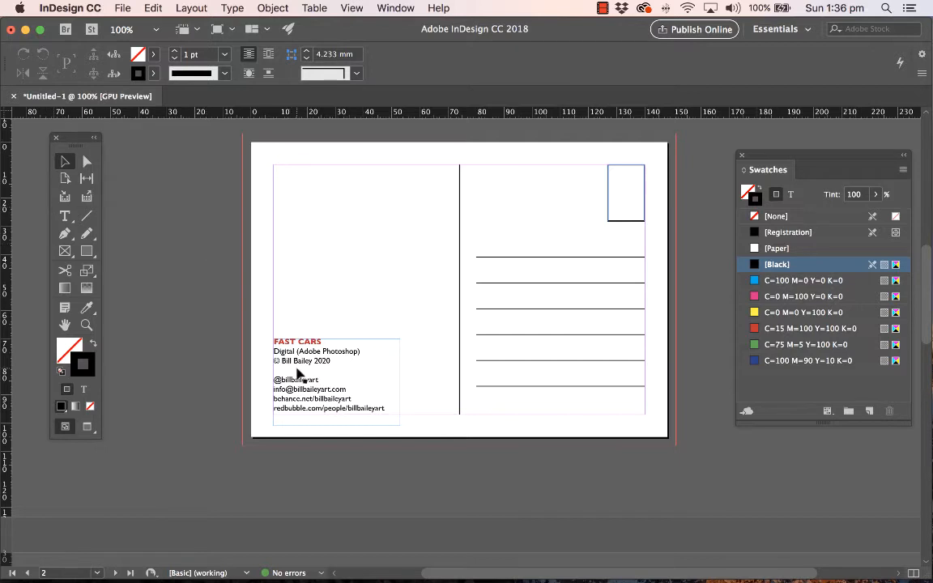
pyautogui.moveTo(302, 377); pyautogui.dragTo(305, 381)
pyautogui.click(315, 316)
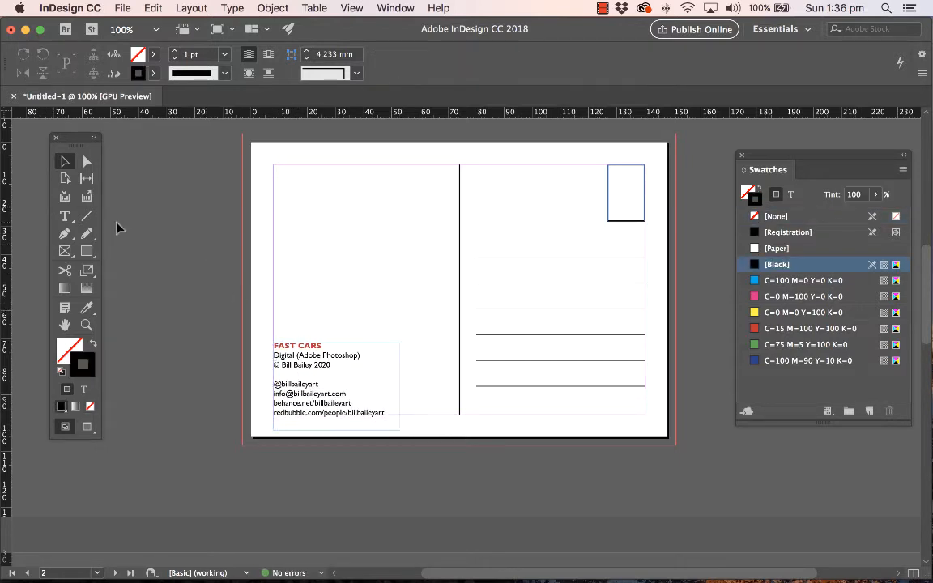
pyautogui.click(64, 216)
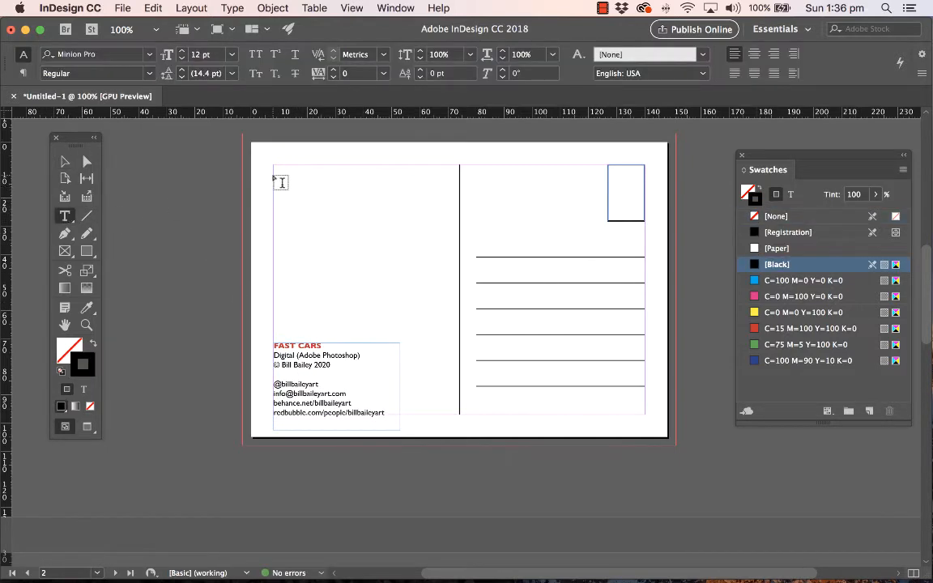
# Create the 'bill bailey' heading frame at top-left in the Sidewalk font with tracking 75
pyautogui.moveTo(273, 175); pyautogui.dragTo(415, 220)
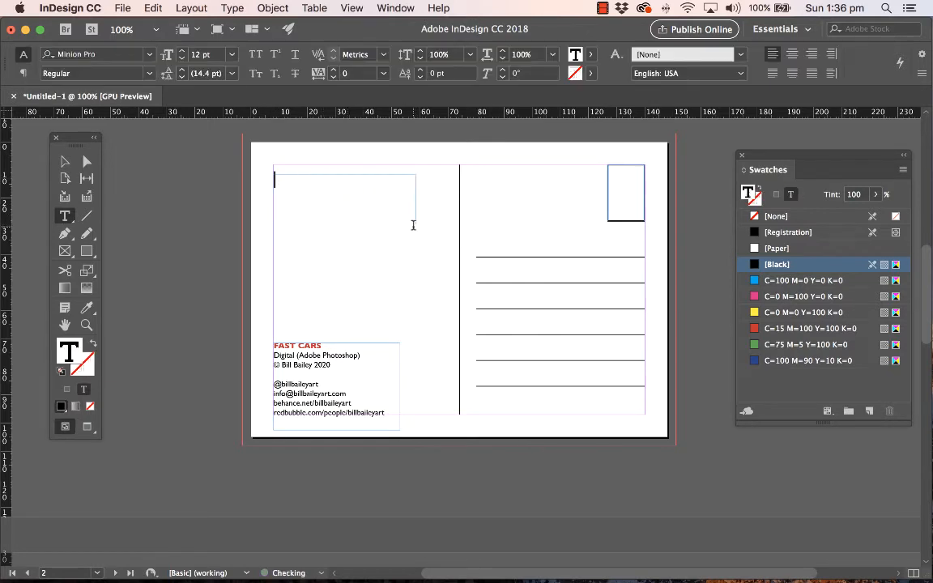
pyautogui.write('Bill Bailey')
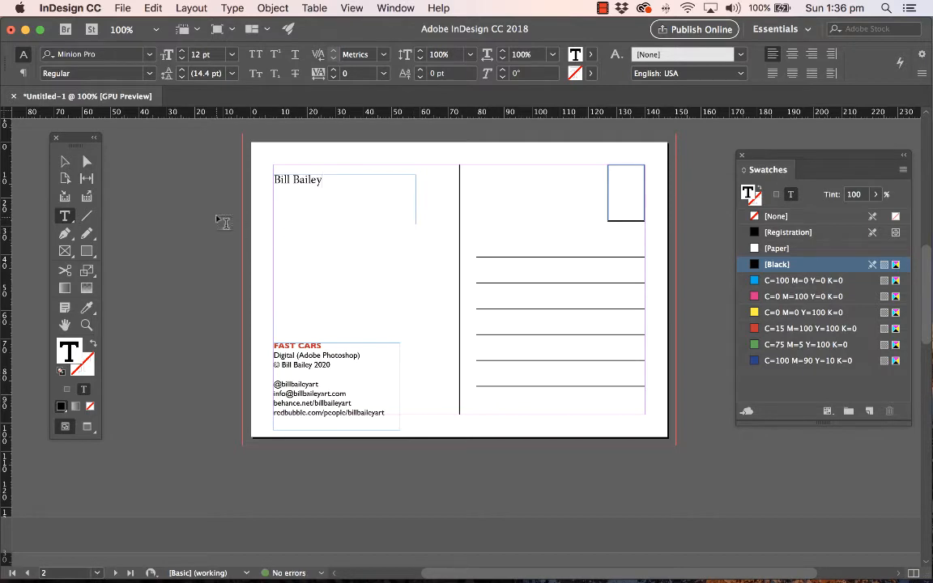
pyautogui.press('super+a')
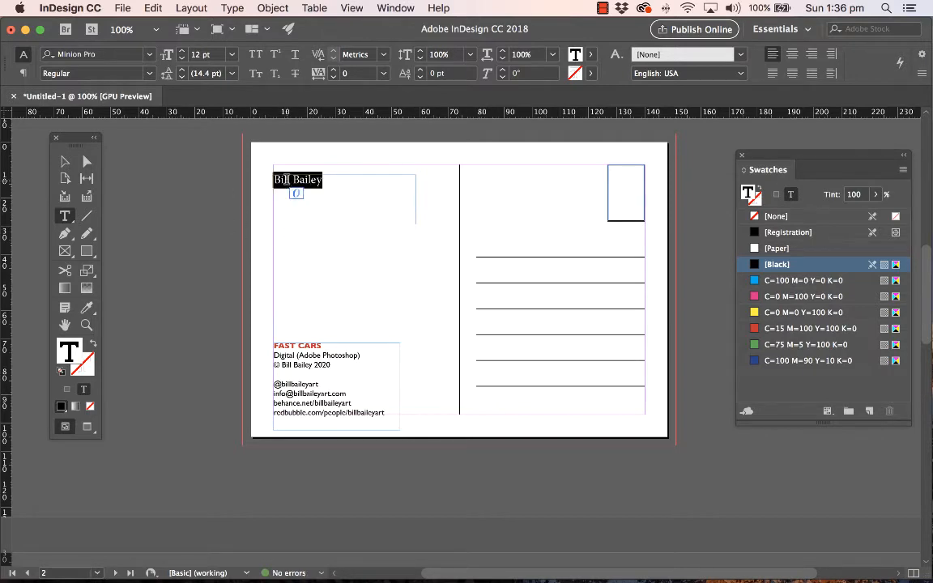
pyautogui.click(149, 55)
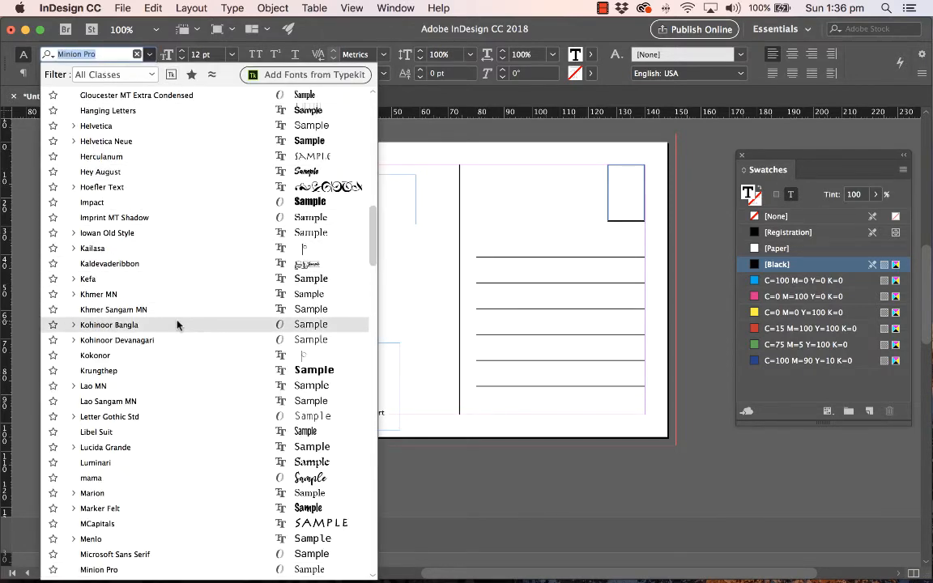
pyautogui.scroll(-5, 179, 323)
pyautogui.scroll(10, 173, 337)
pyautogui.scroll(15, 173, 336)
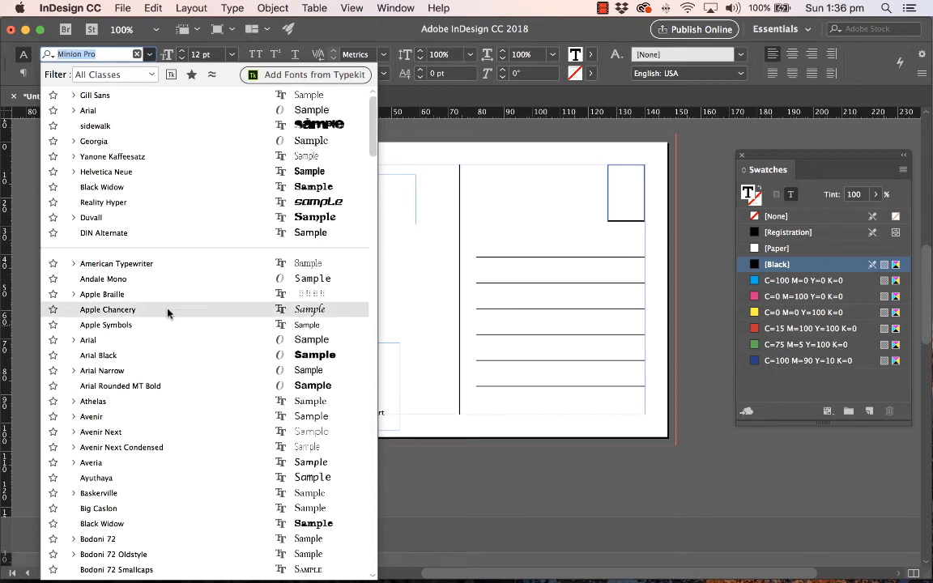
pyautogui.click(139, 127)
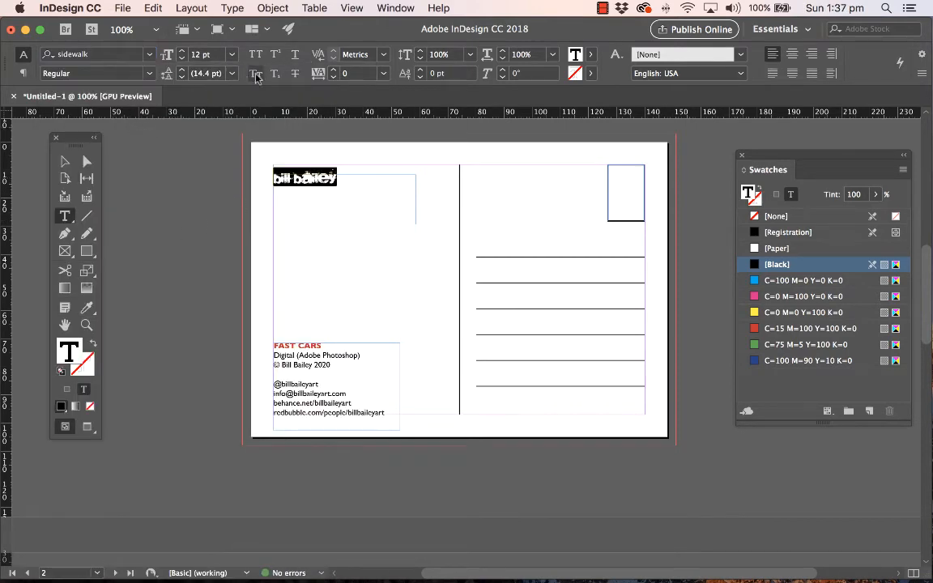
pyautogui.click(385, 73)
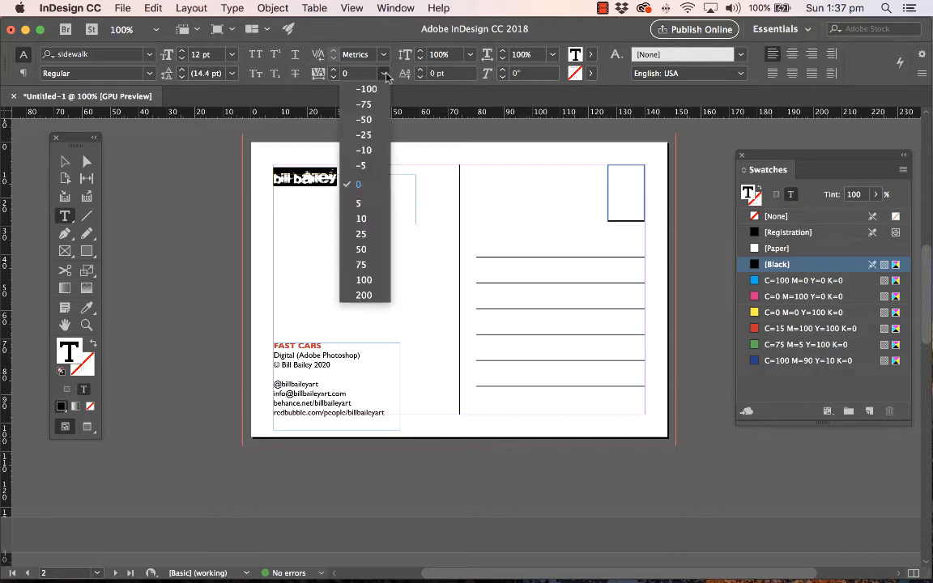
pyautogui.click(363, 249)
pyautogui.click(386, 73)
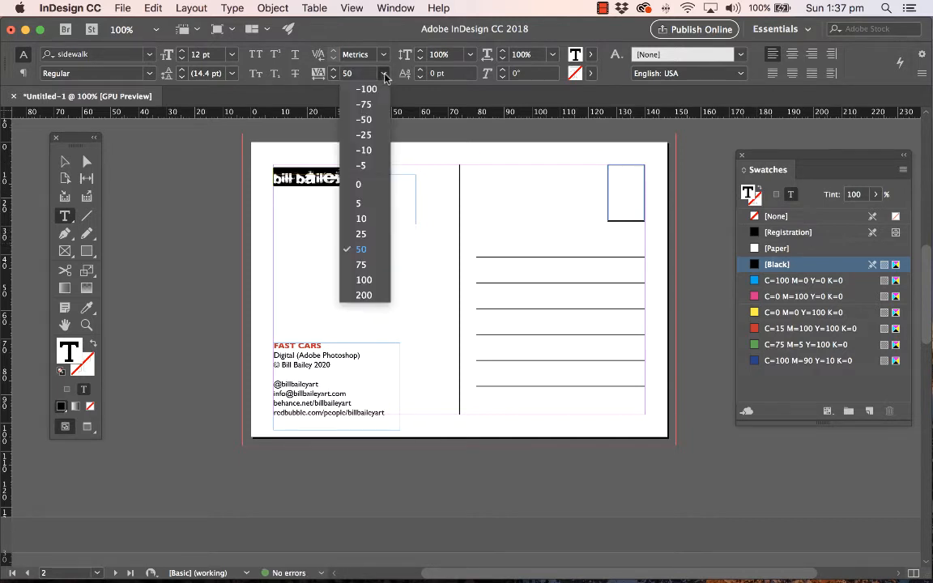
pyautogui.click(373, 267)
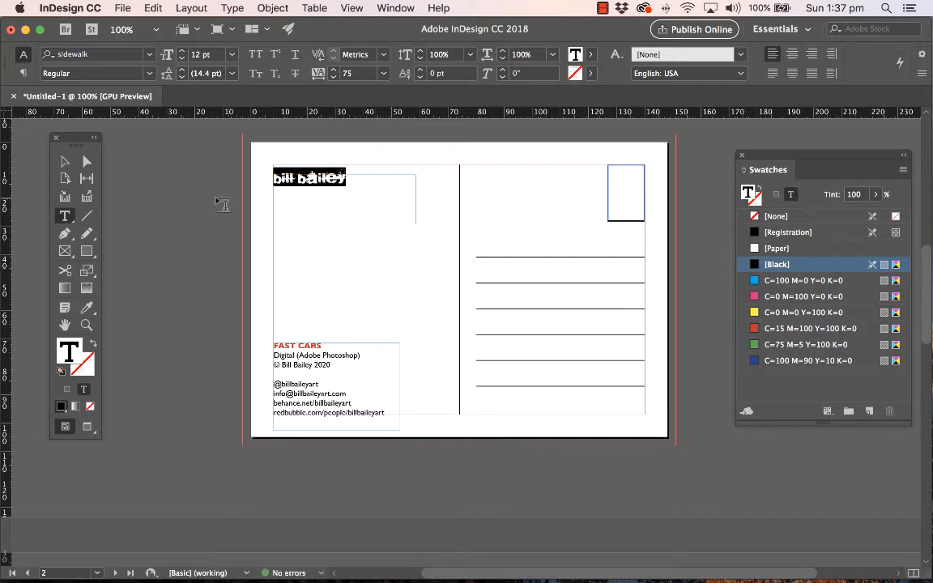
# Shrink the heading frame to fit the text and move it lower on the page
pyautogui.click(65, 162)
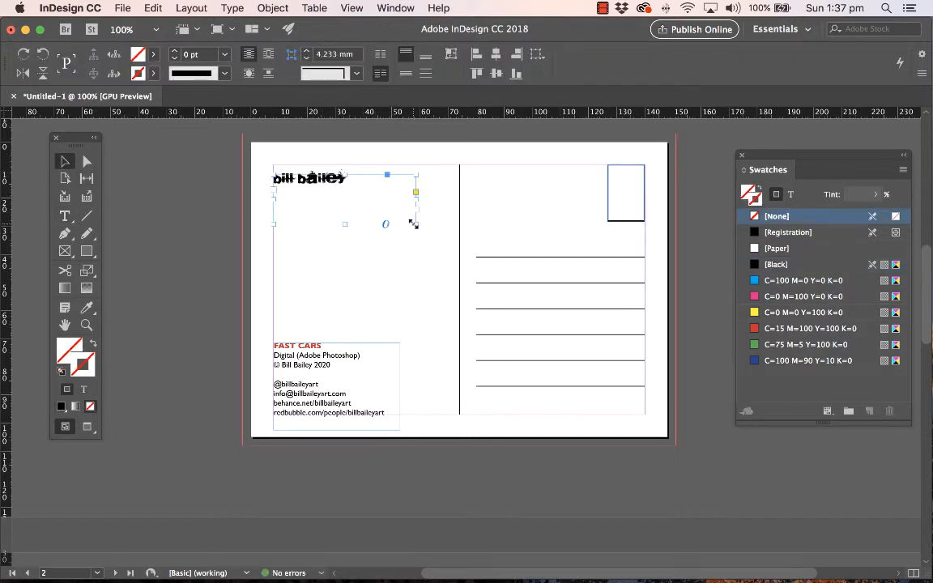
pyautogui.moveTo(414, 224); pyautogui.dragTo(376, 195)
pyautogui.moveTo(318, 190); pyautogui.dragTo(319, 221)
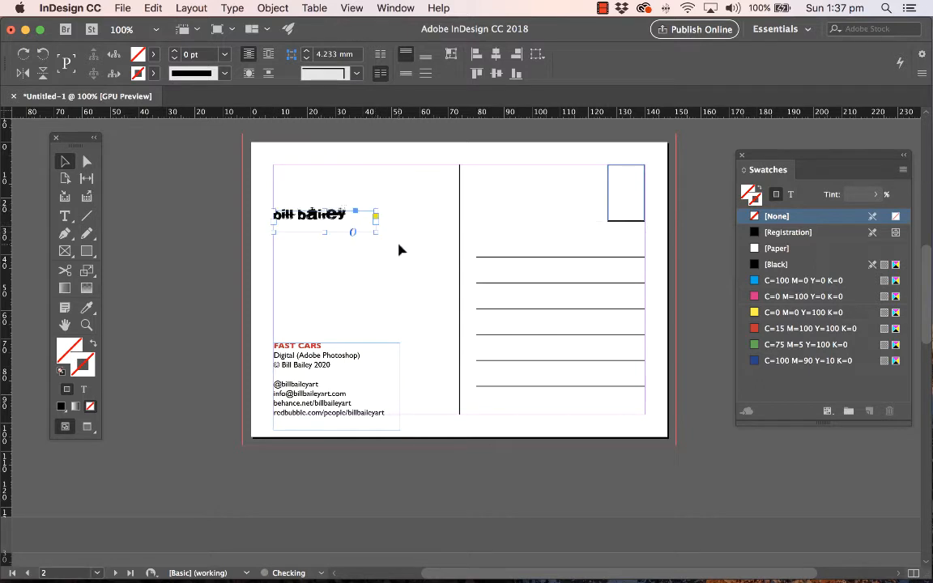
pyautogui.click(401, 252)
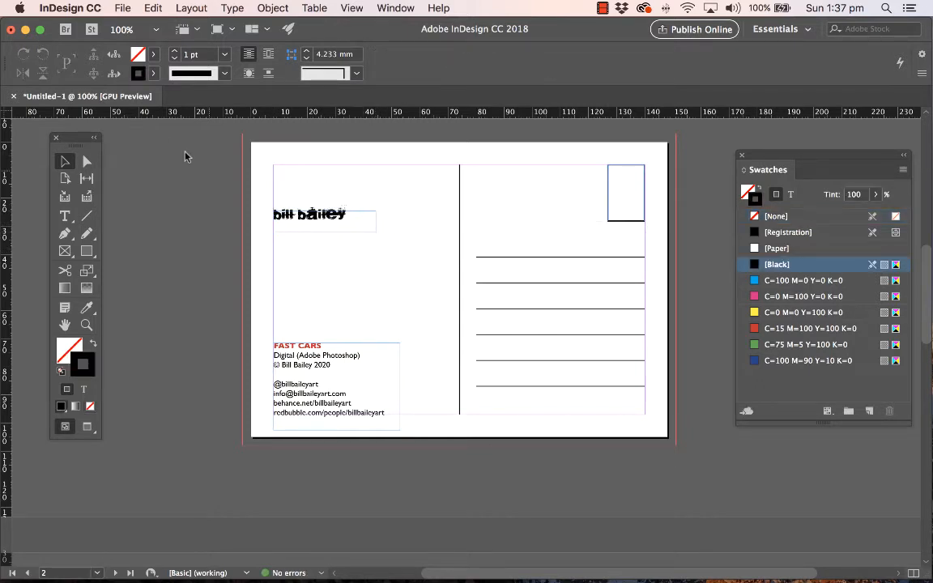
pyautogui.click(122, 8)
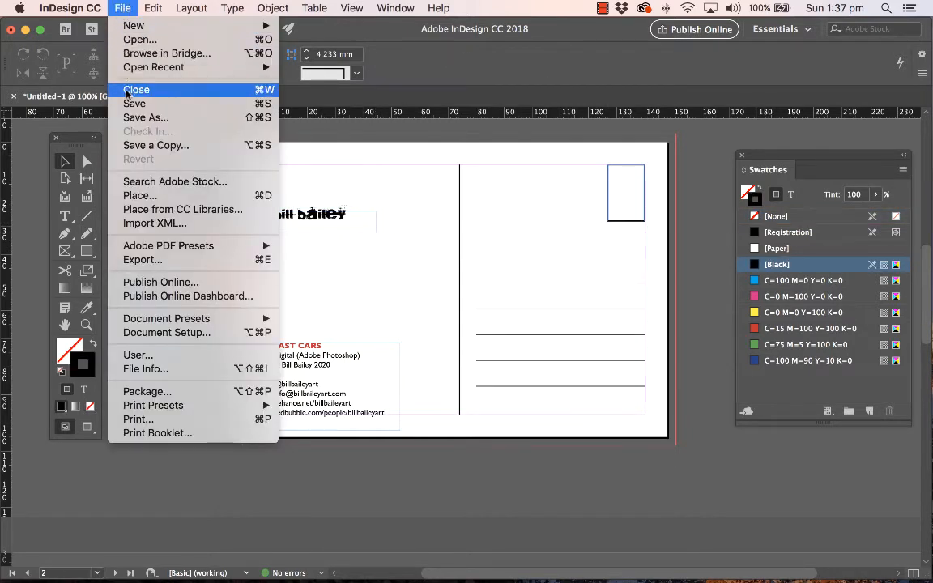
# Browse from Desktop to Bill Bailey PORTFOLIO Files and load 'Bill Bailey Skull Logo - black.png'
pyautogui.click(140, 196)
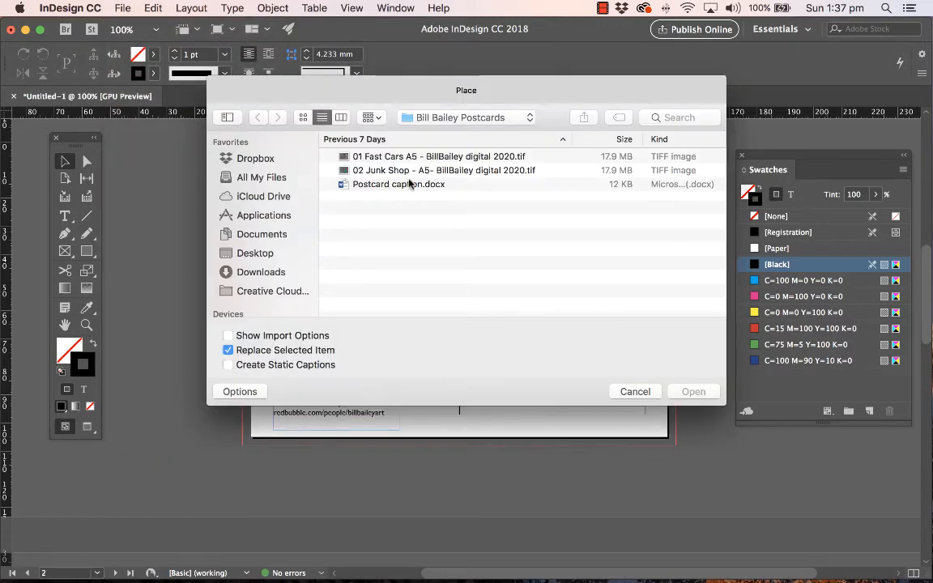
pyautogui.click(256, 253)
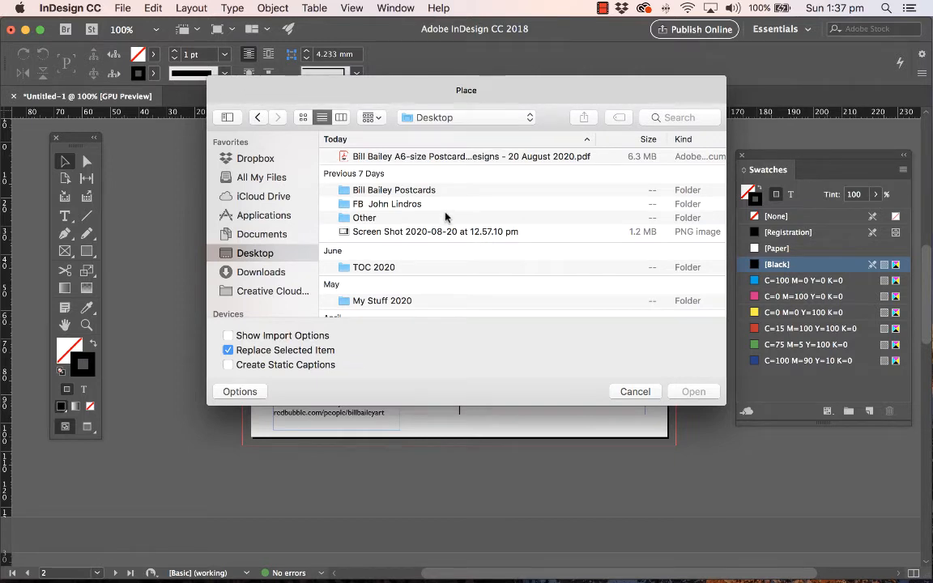
pyautogui.scroll(-2, 445, 216)
pyautogui.doubleClick(447, 307)
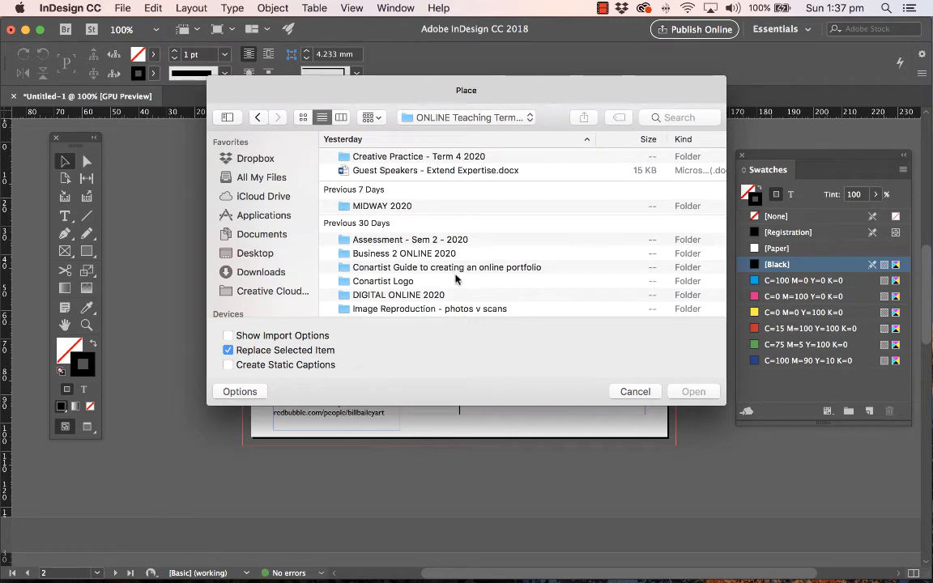
pyautogui.scroll(-8, 455, 279)
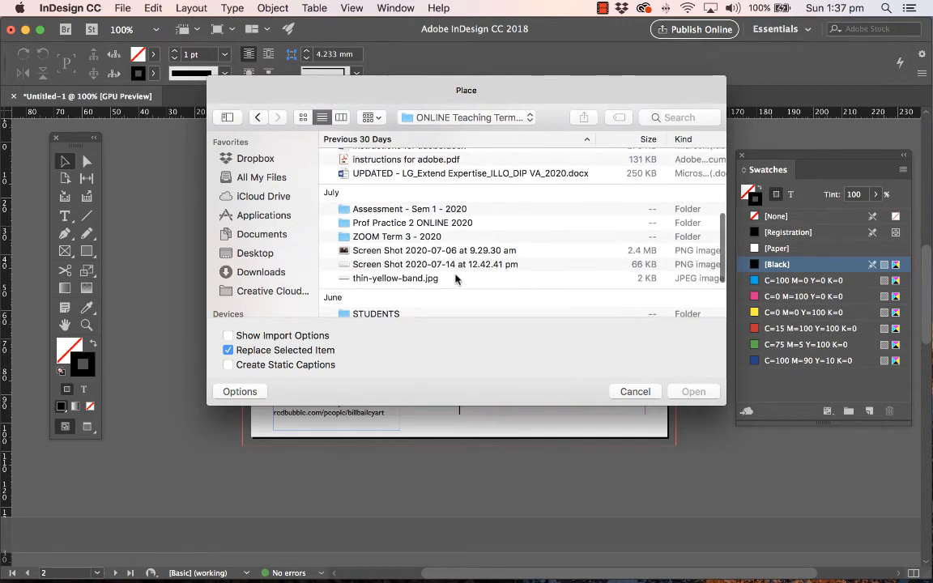
pyautogui.doubleClick(436, 220)
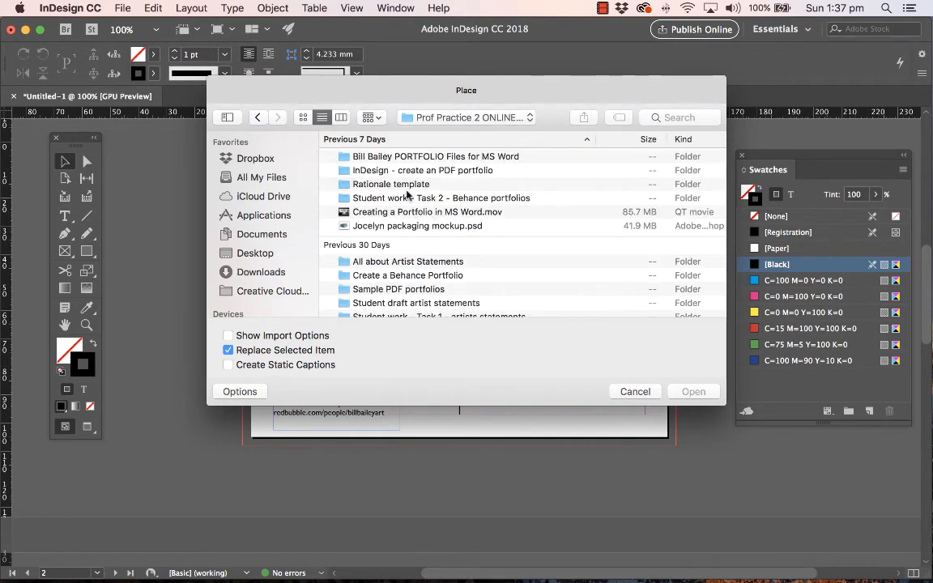
pyautogui.doubleClick(417, 170)
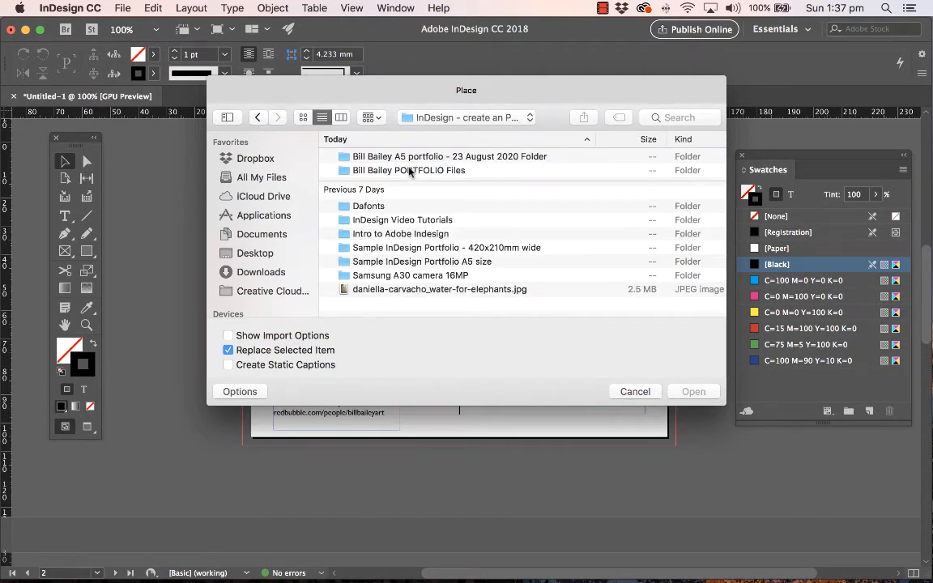
pyautogui.doubleClick(408, 170)
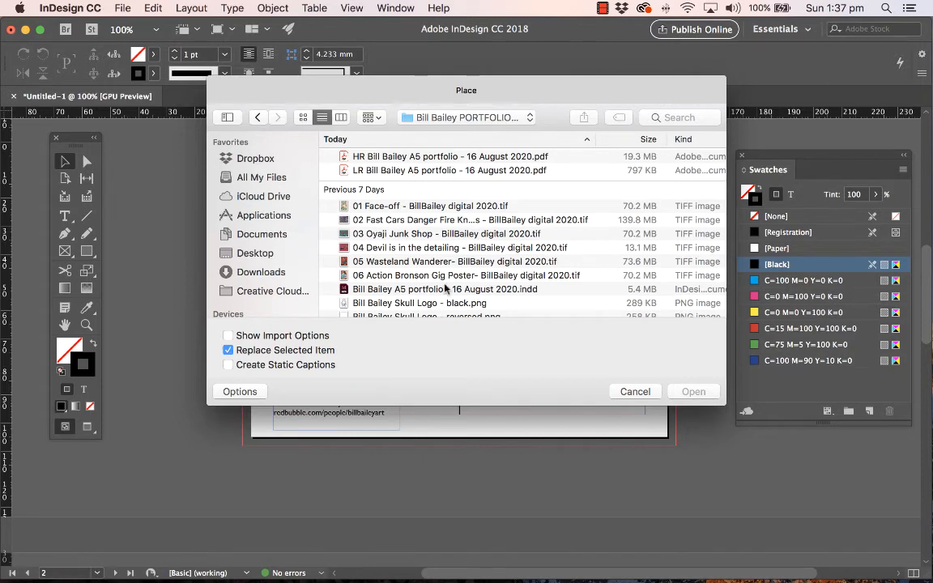
pyautogui.scroll(-3, 444, 287)
pyautogui.click(437, 233)
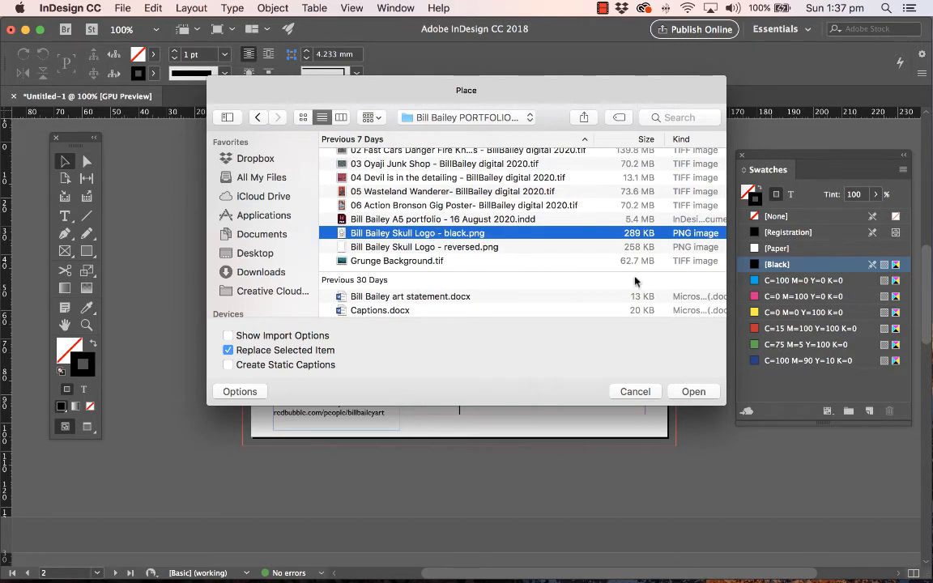
pyautogui.click(693, 392)
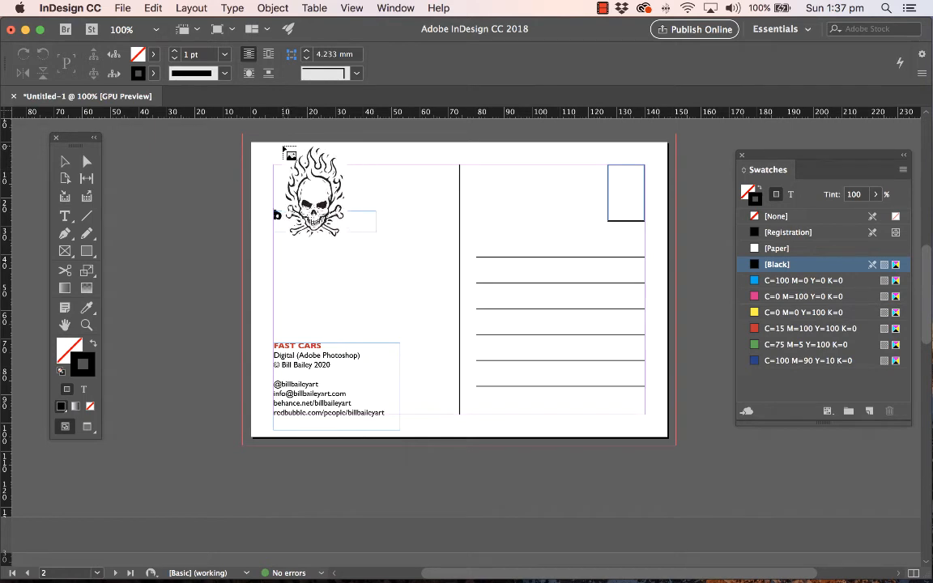
# Place the skull logo, scale it down into the top-left corner, and tuck the heading beneath
pyautogui.click(283, 152)
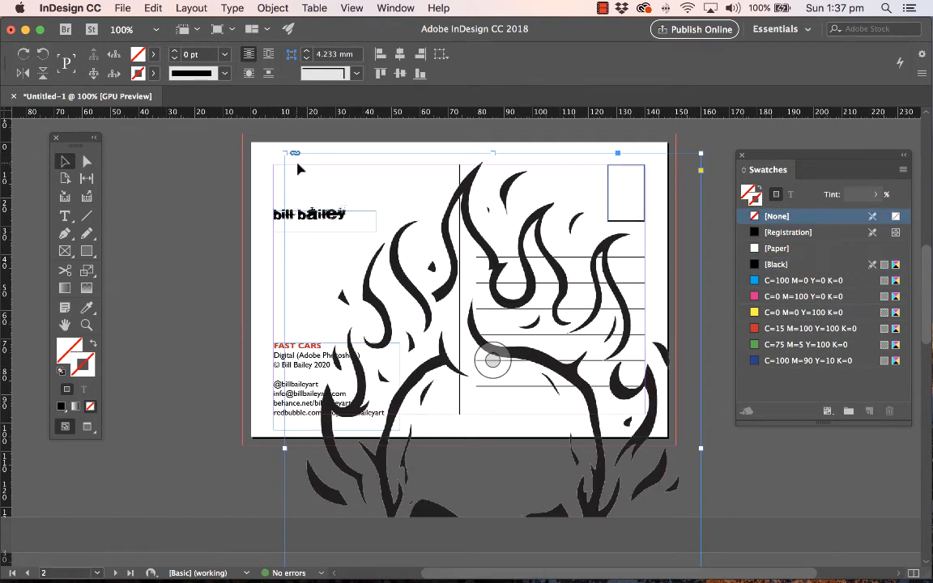
pyautogui.moveTo(284, 152); pyautogui.dragTo(492, 445)
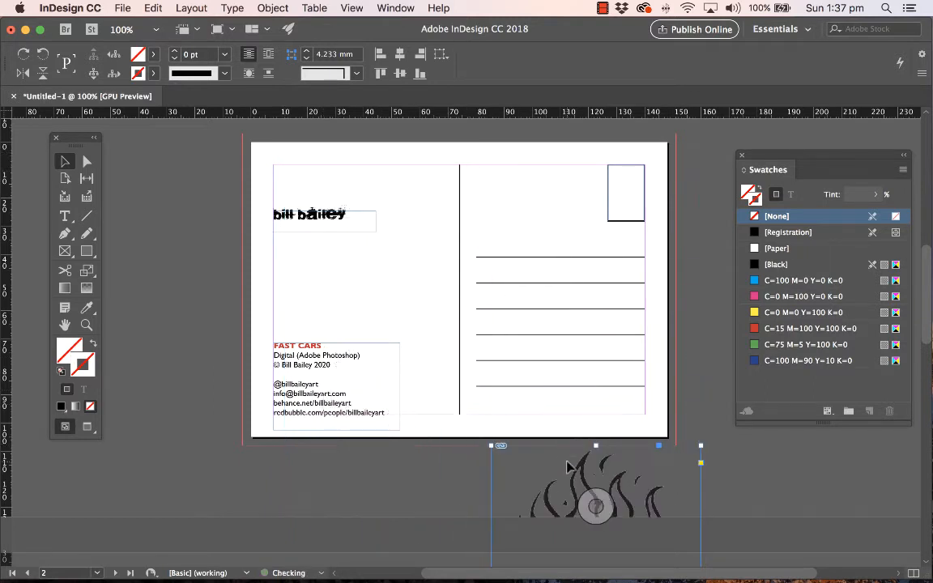
pyautogui.moveTo(541, 472); pyautogui.dragTo(374, 178)
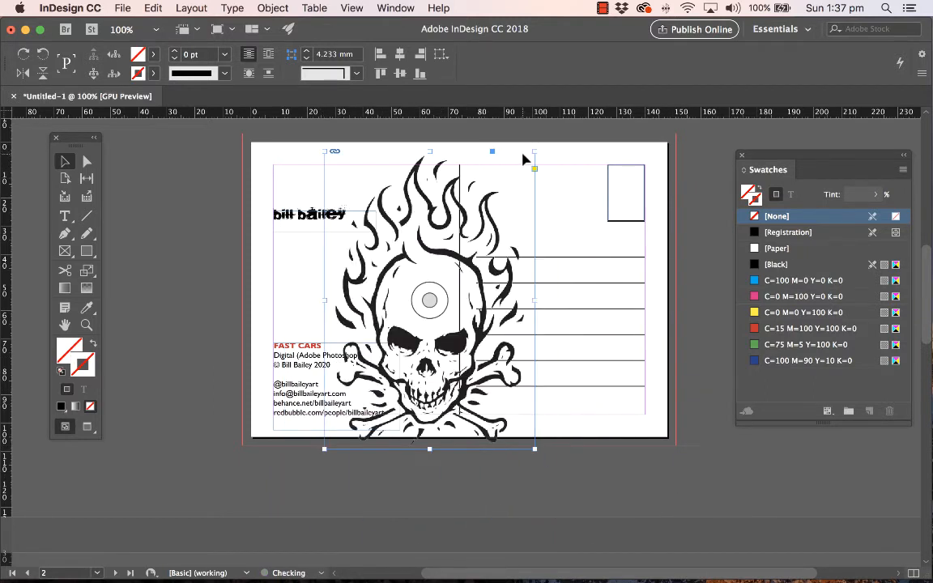
pyautogui.moveTo(534, 152); pyautogui.dragTo(298, 177)
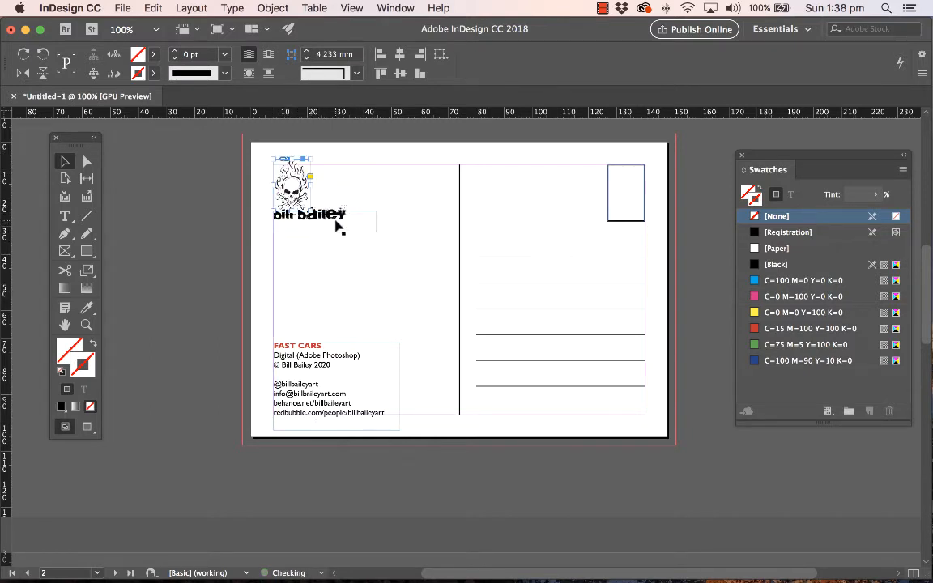
pyautogui.moveTo(307, 223); pyautogui.dragTo(335, 232)
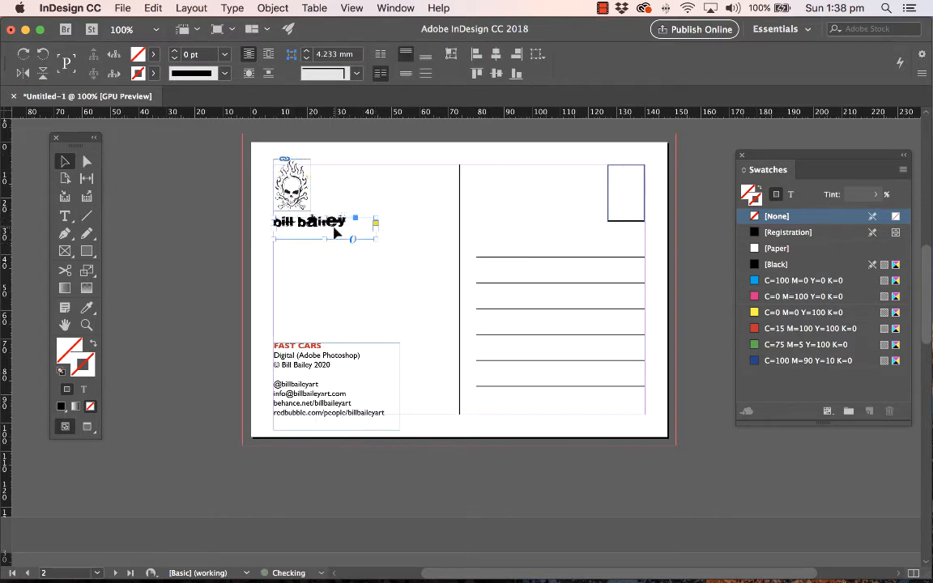
pyautogui.click(375, 288)
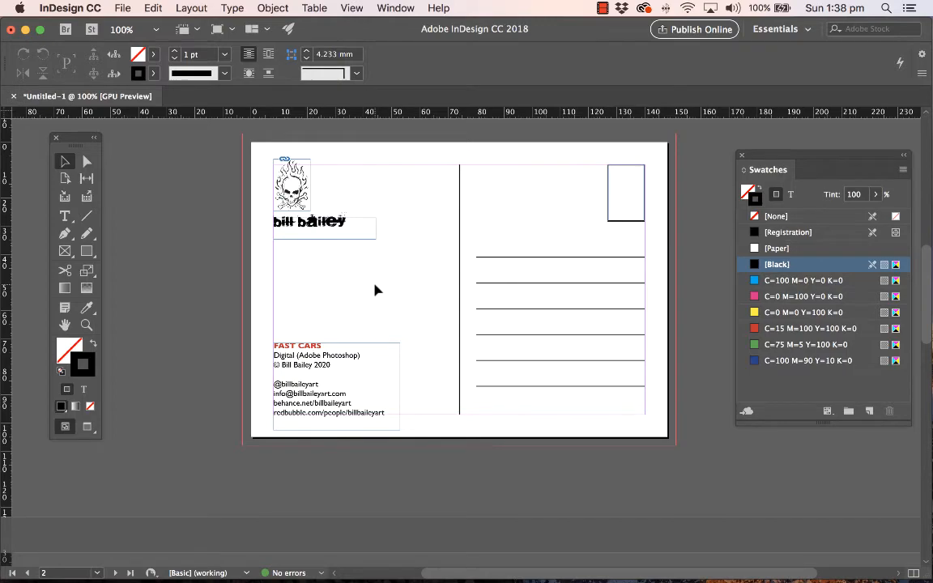
# Jump to page 1, select its full-page illustration frame, then scroll down to blank page 3
pyautogui.press('w')
pyautogui.hotkey('shift', 'pageup')
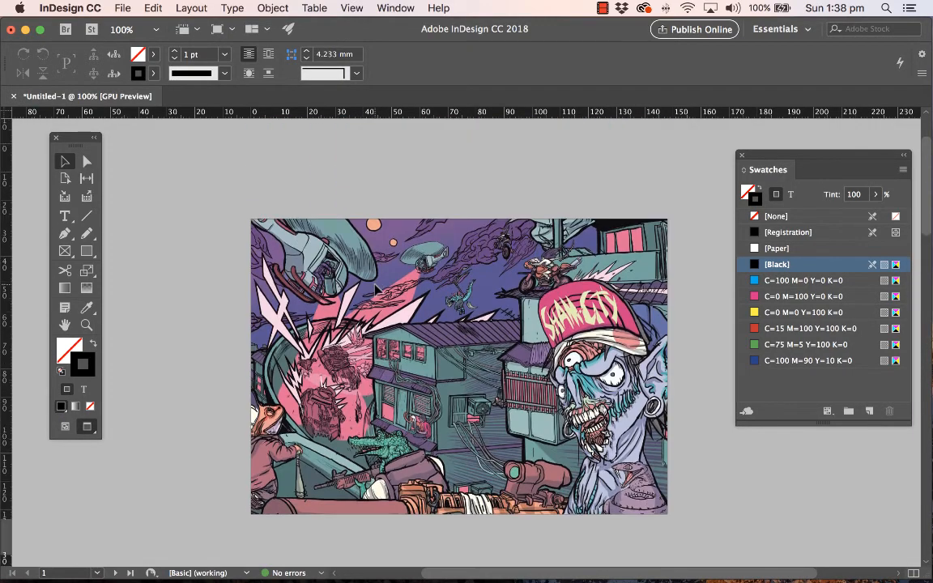
pyautogui.press('w')
pyautogui.press('w')
pyautogui.press('w')
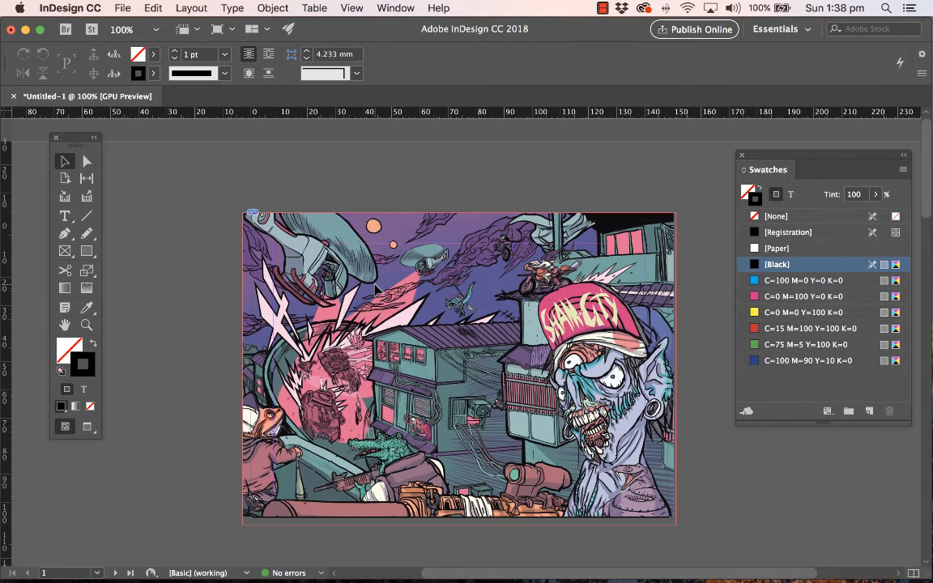
pyautogui.press('w')
pyautogui.scroll(-10, 375, 288)
pyautogui.scroll(10, 375, 287)
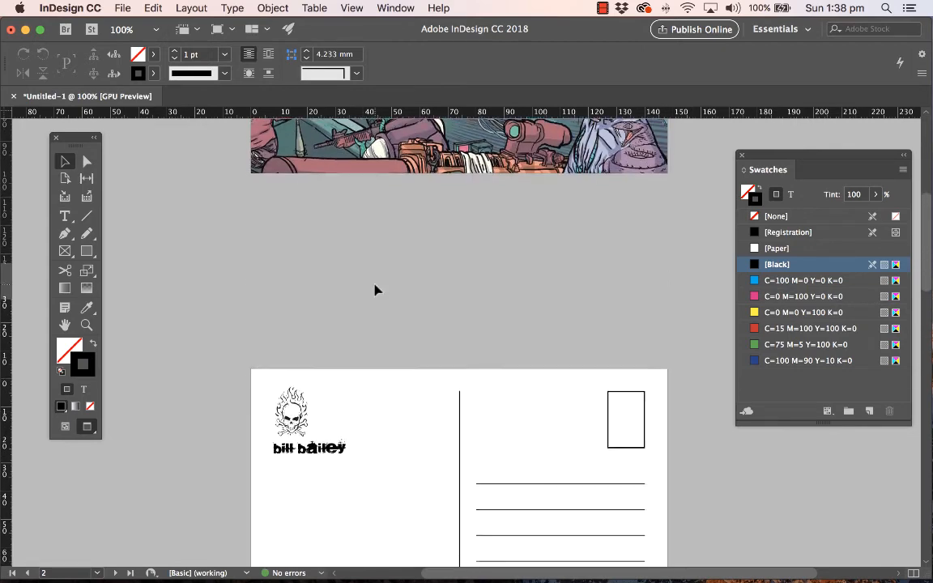
pyautogui.scroll(-4, 375, 289)
pyautogui.scroll(1, 374, 289)
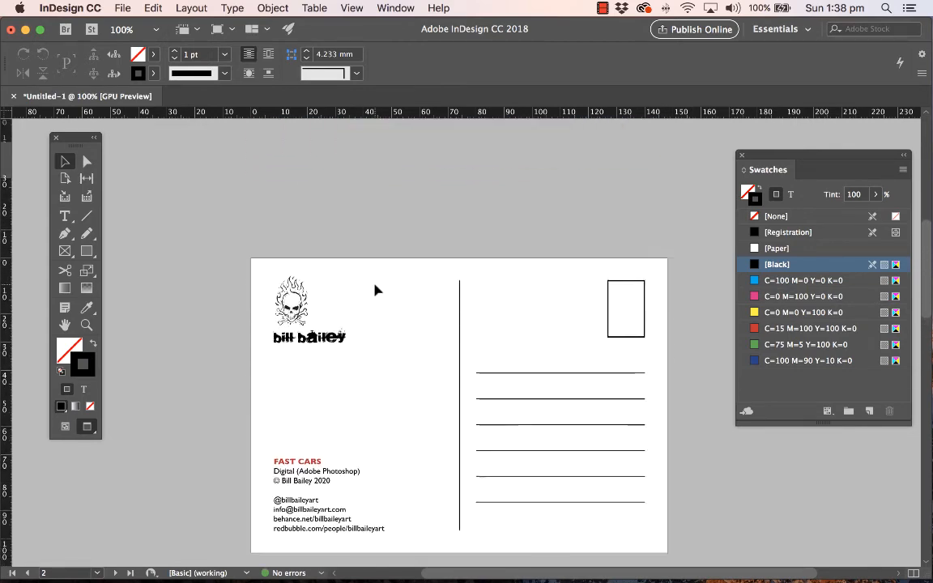
pyautogui.scroll(5, 374, 289)
pyautogui.scroll(1, 362, 271)
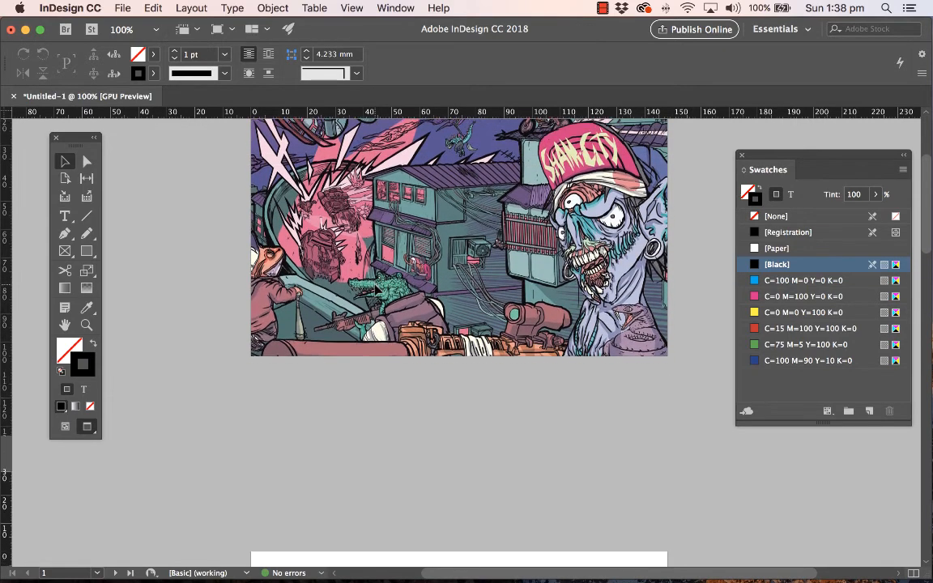
pyautogui.click(353, 232)
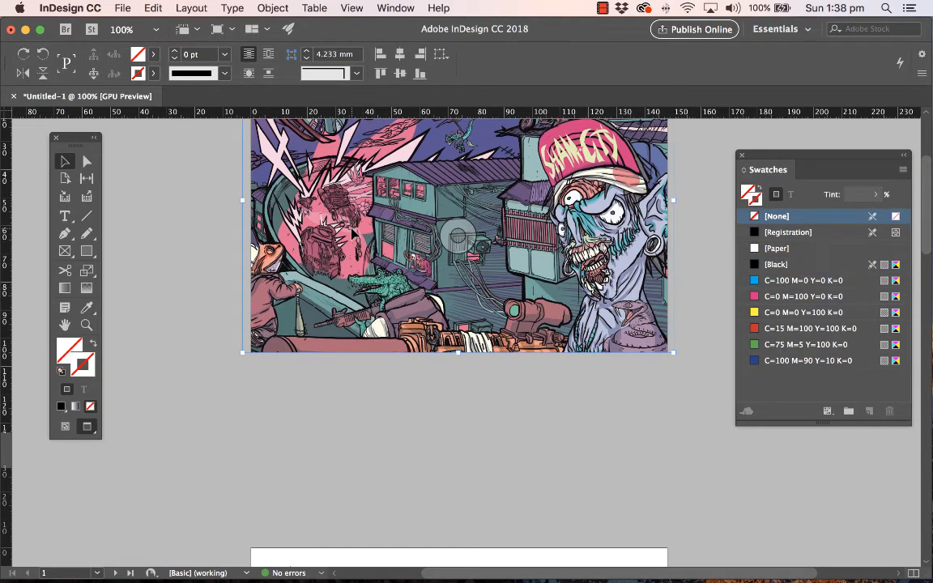
pyautogui.scroll(4, 353, 233)
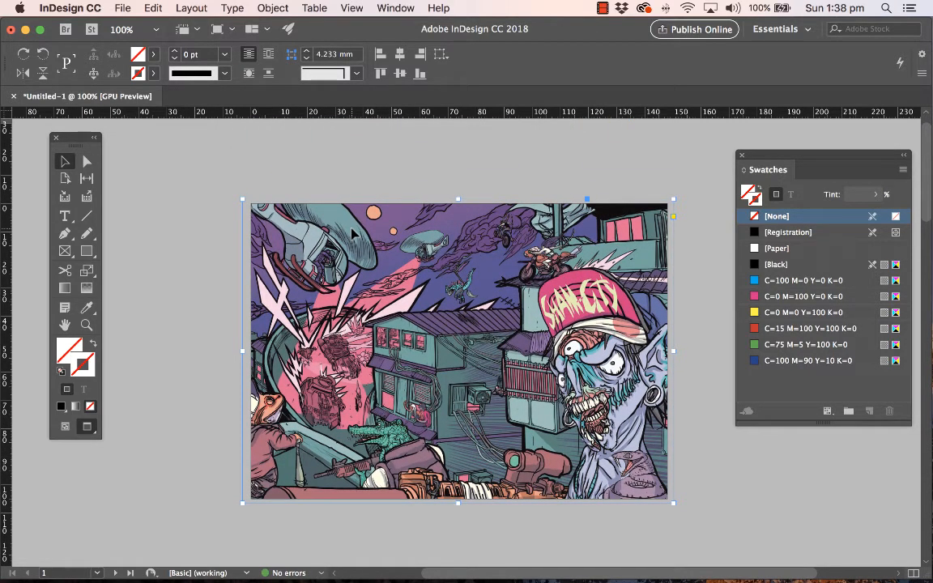
pyautogui.scroll(-2, 365, 227)
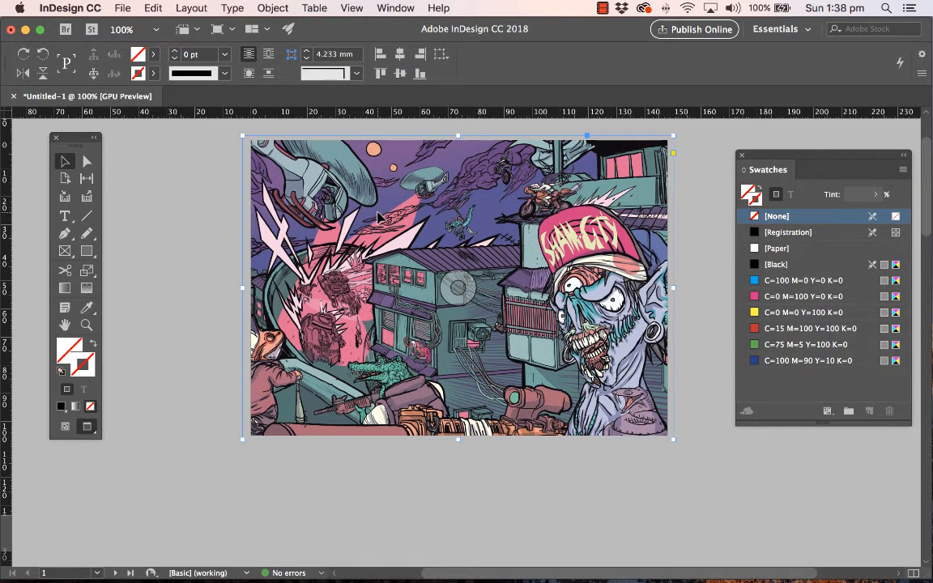
pyautogui.scroll(-15, 377, 217)
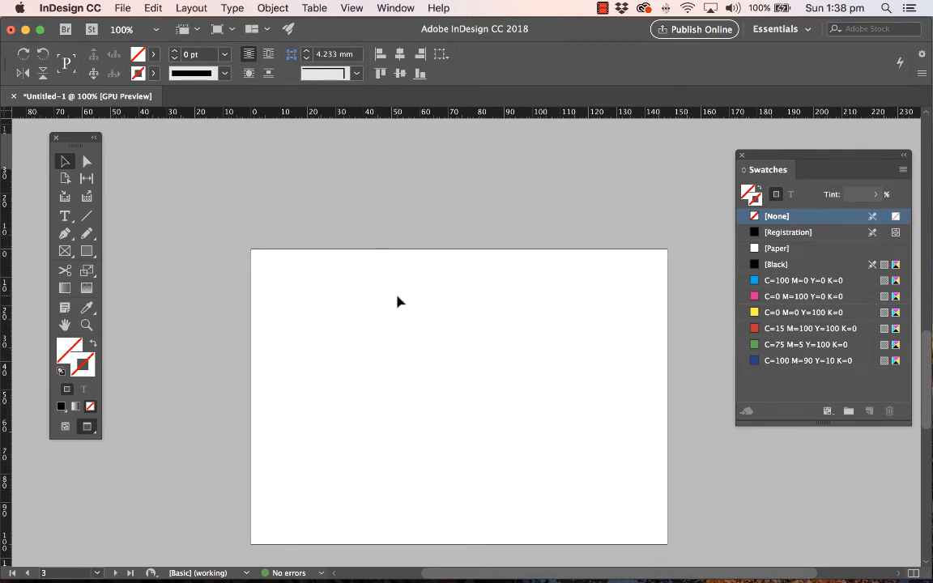
# Paste the copied illustration frame in place on page 3
pyautogui.press('d')
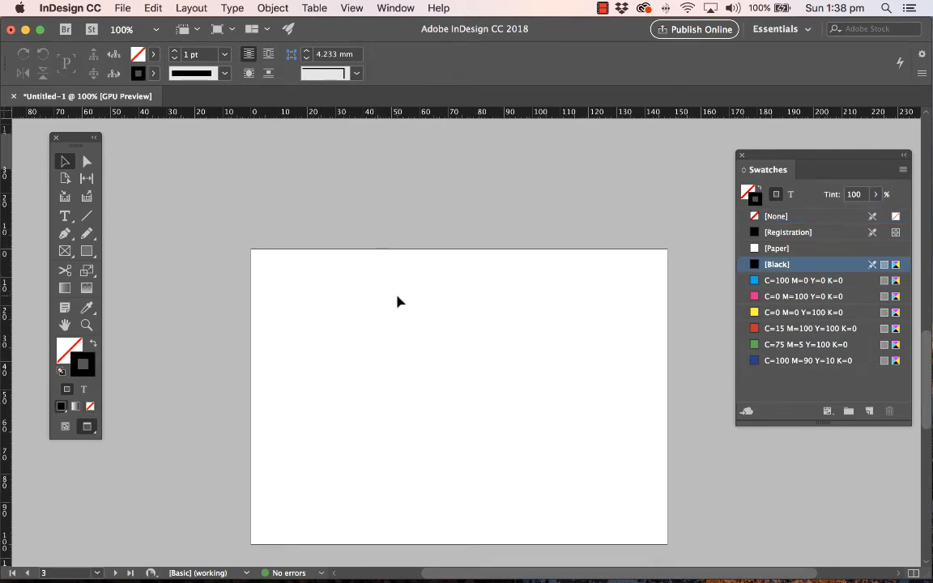
pyautogui.click(151, 8)
pyautogui.click(176, 131)
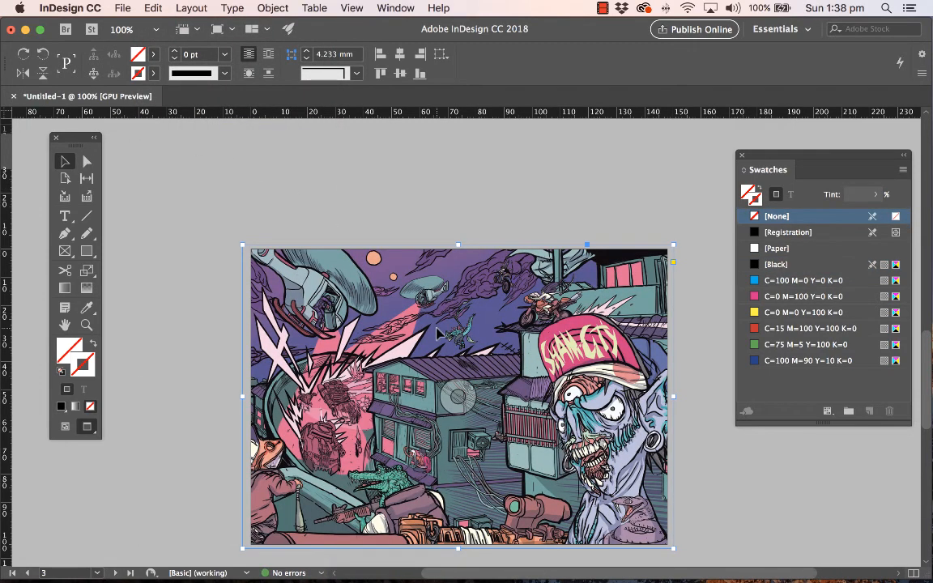
pyautogui.scroll(-2, 438, 333)
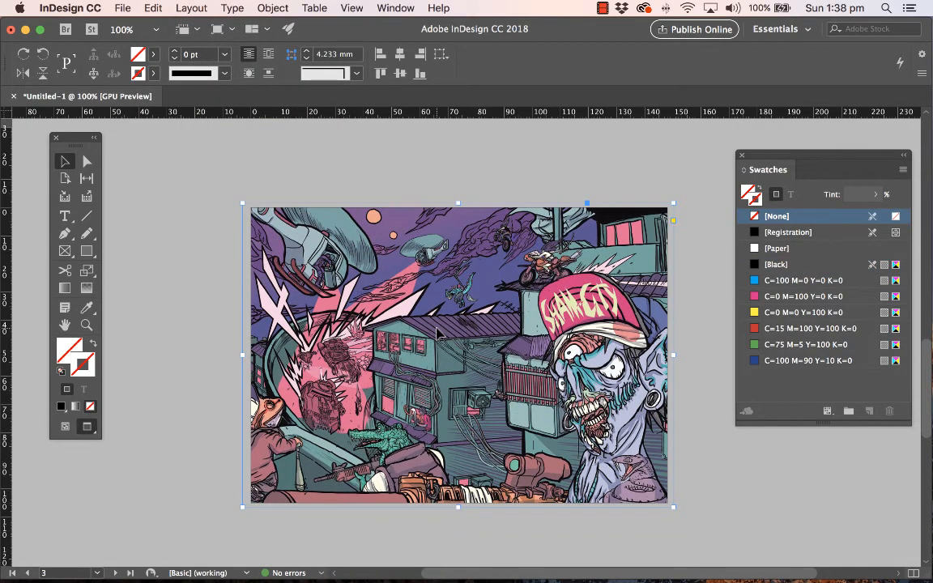
# Replace the frame's image with 02 Junk Shop from the Desktop's Bill Bailey Postcards folder
pyautogui.click(122, 8)
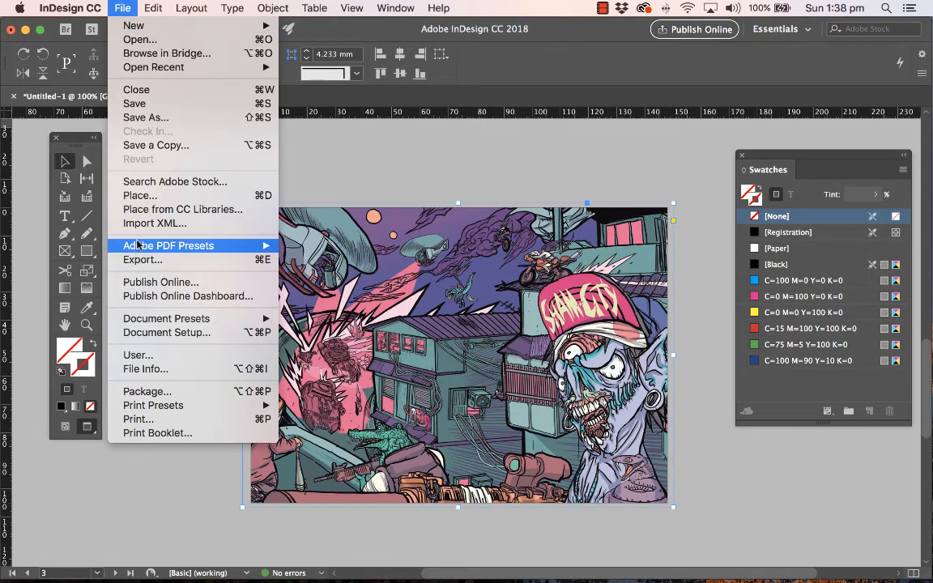
pyautogui.click(141, 196)
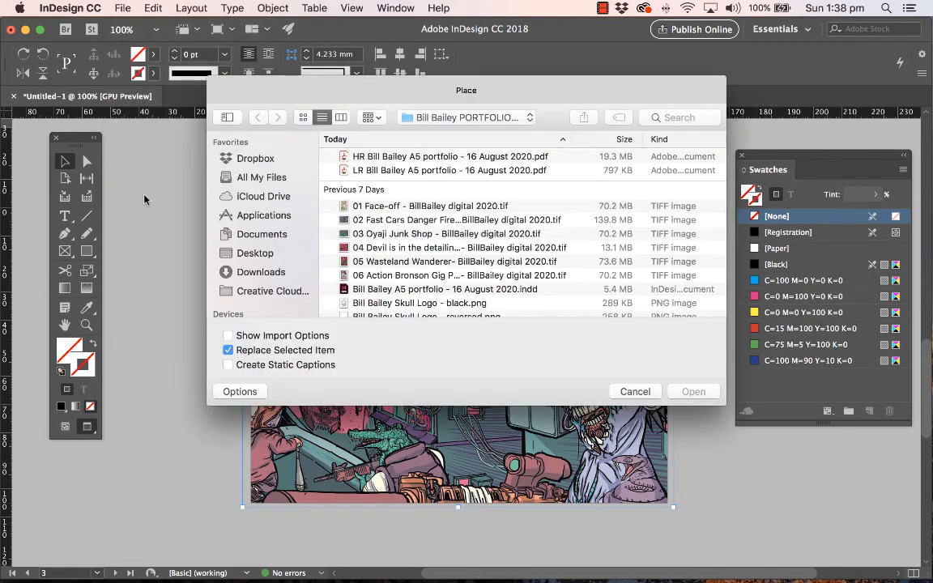
pyautogui.click(289, 254)
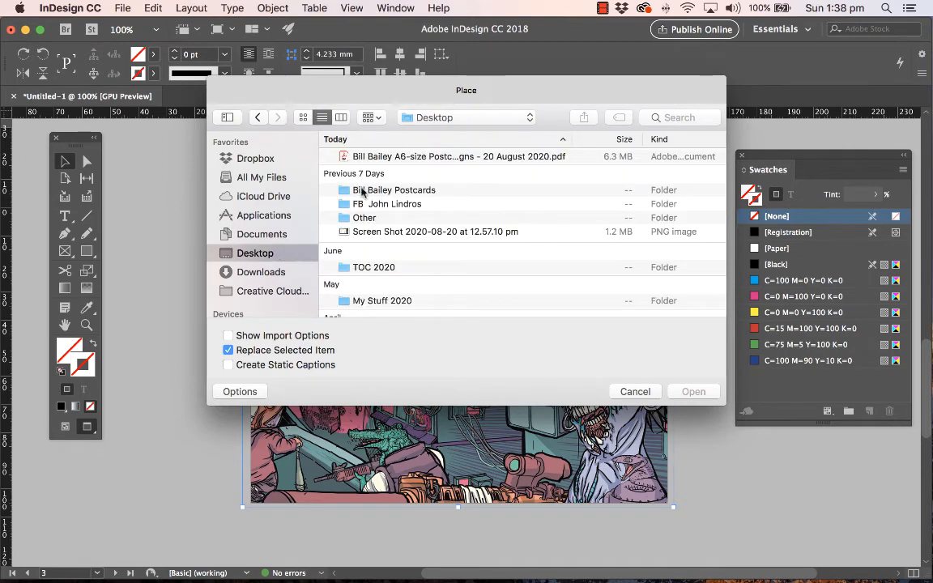
pyautogui.doubleClick(436, 191)
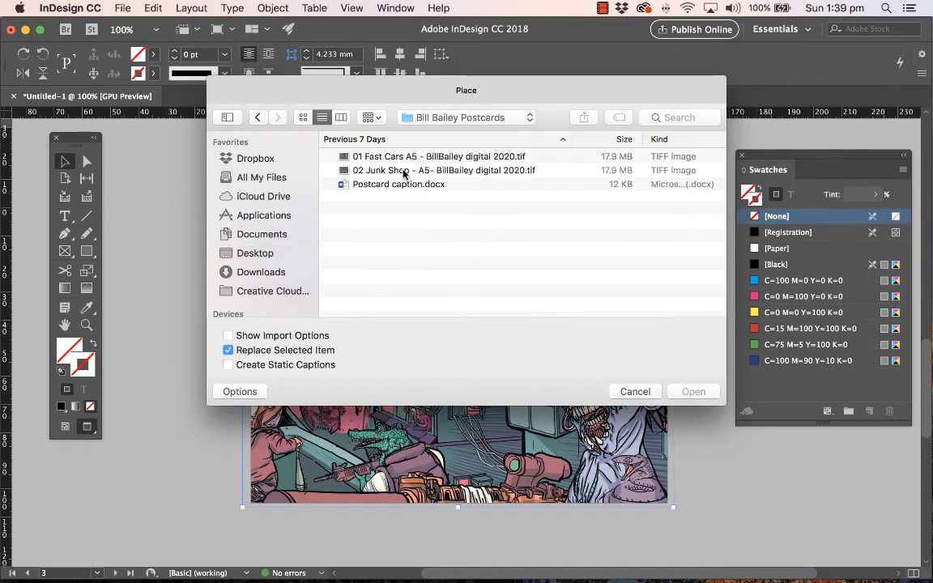
pyautogui.click(402, 171)
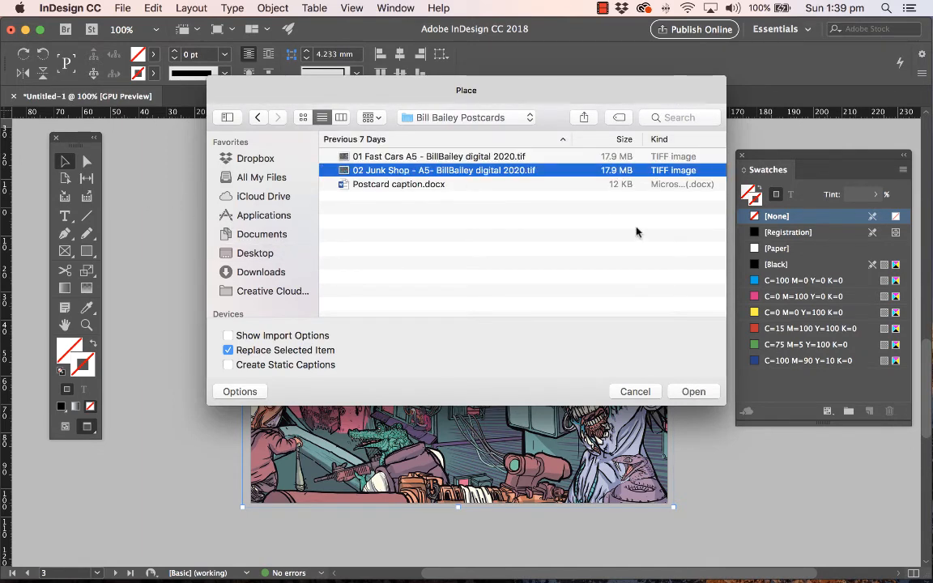
pyautogui.click(701, 393)
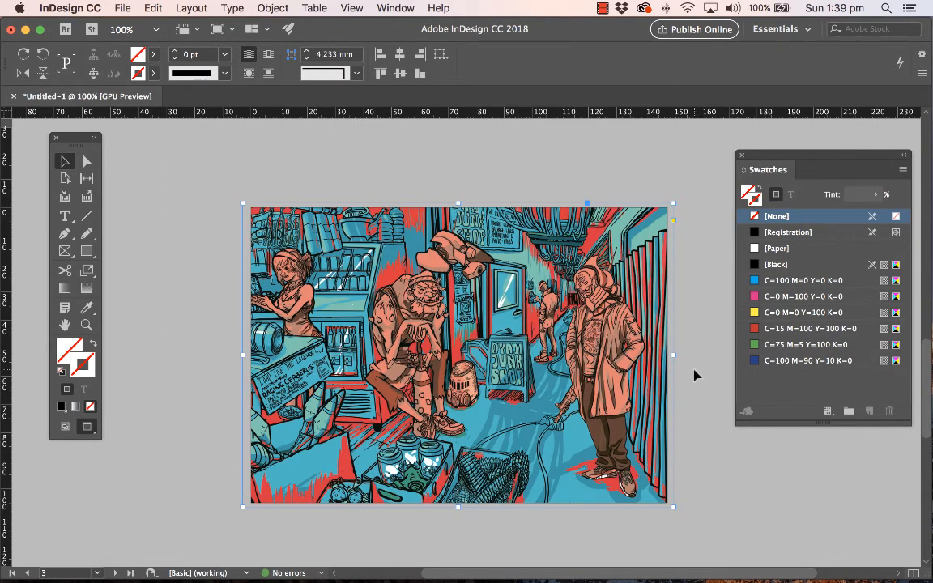
# Scroll back up to page 2 and select every object on the postcard back
pyautogui.scroll(3, 694, 375)
pyautogui.scroll(8, 695, 375)
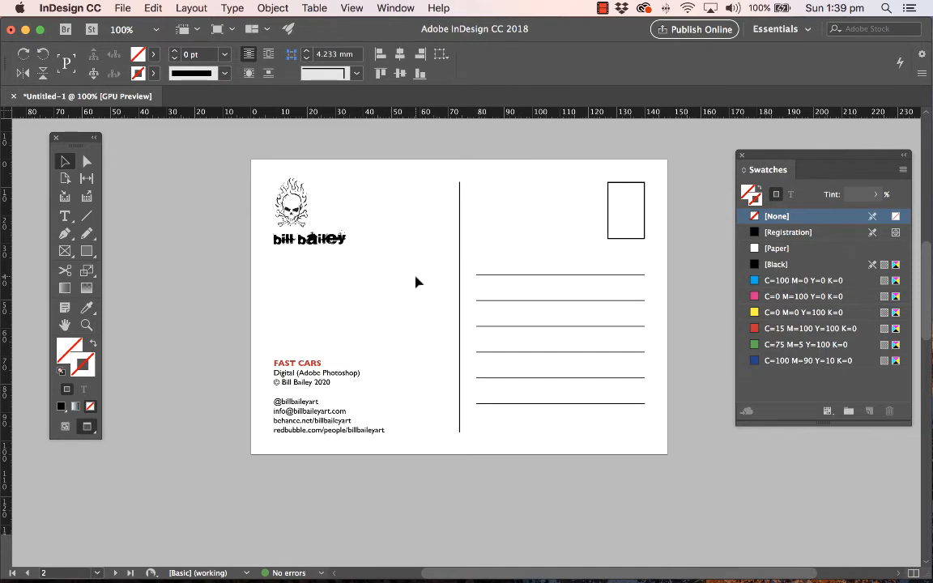
pyautogui.press('d')
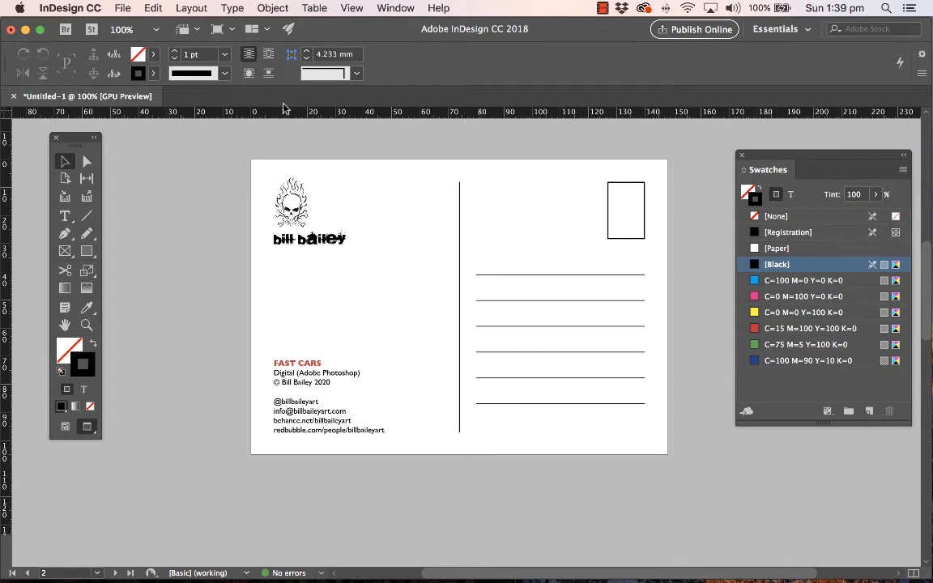
pyautogui.press('super+a')
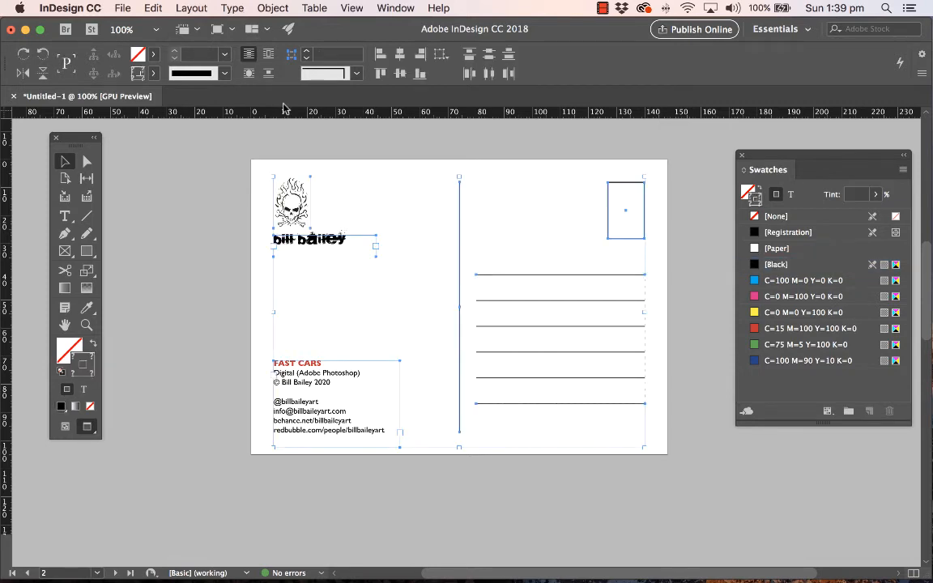
# Scroll to page 4, paste the postcard-back objects in place there, and deselect them
pyautogui.scroll(-10, 391, 236)
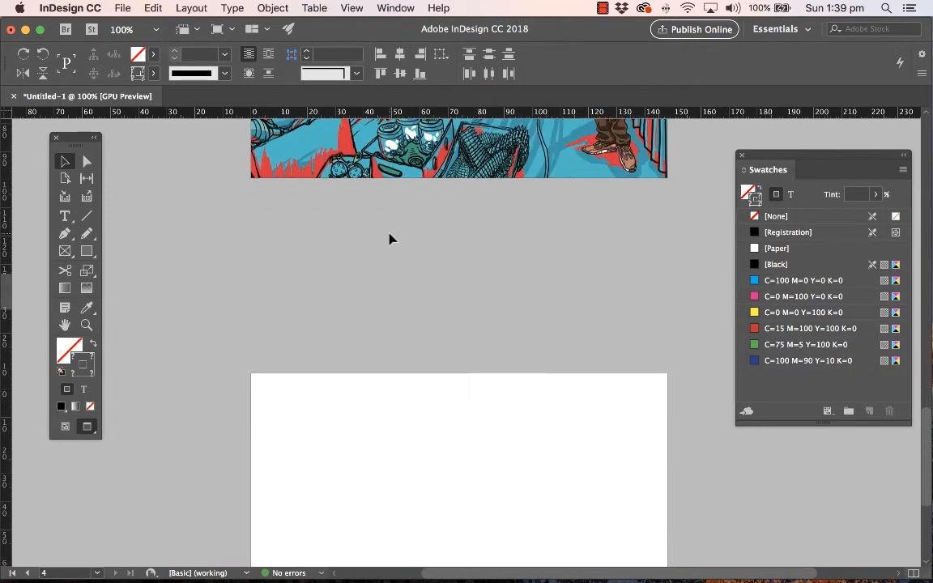
pyautogui.click(416, 252)
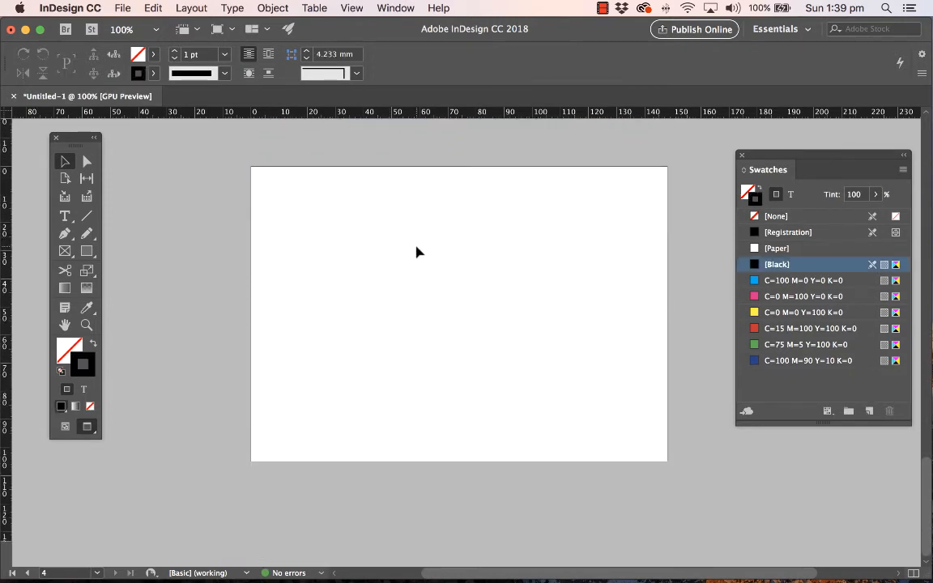
pyautogui.click(139, 7)
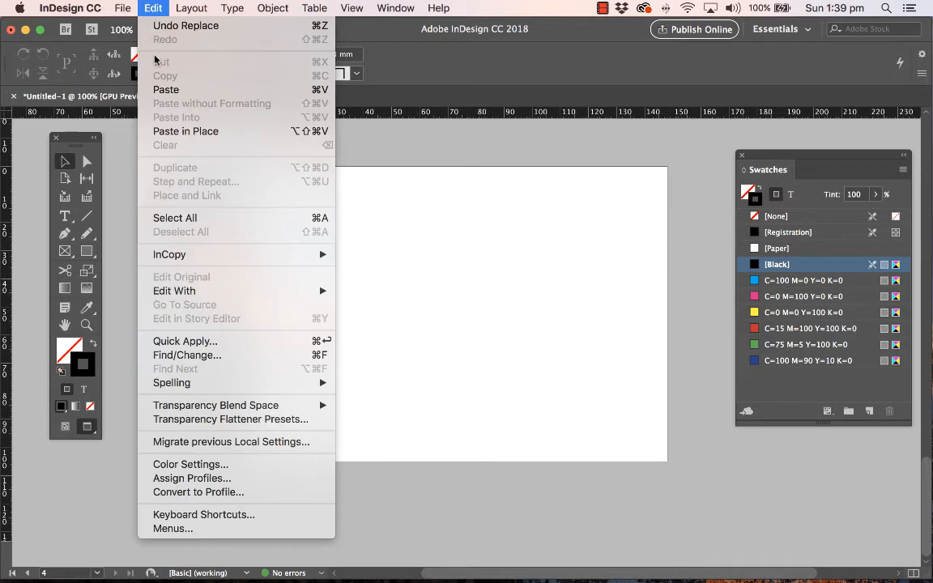
pyautogui.click(165, 131)
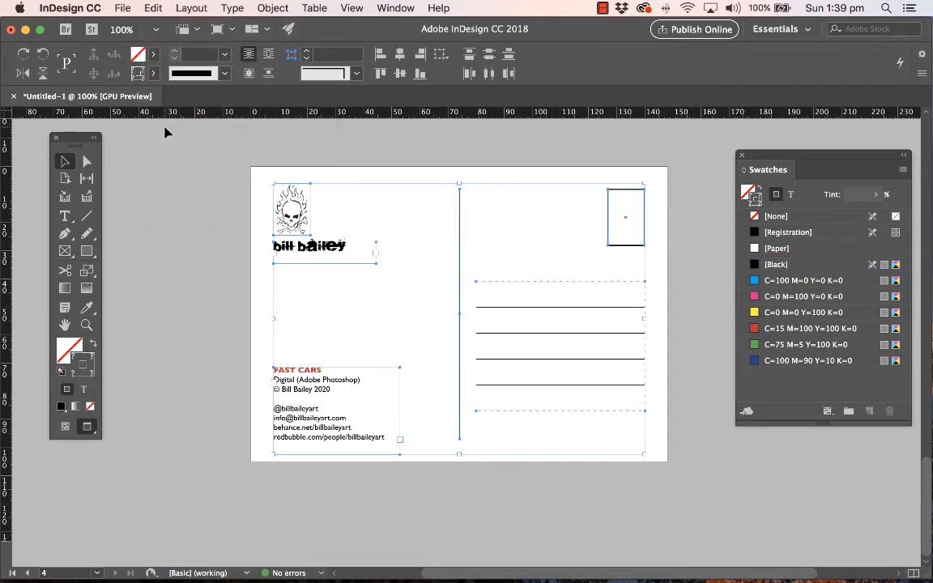
pyautogui.click(359, 171)
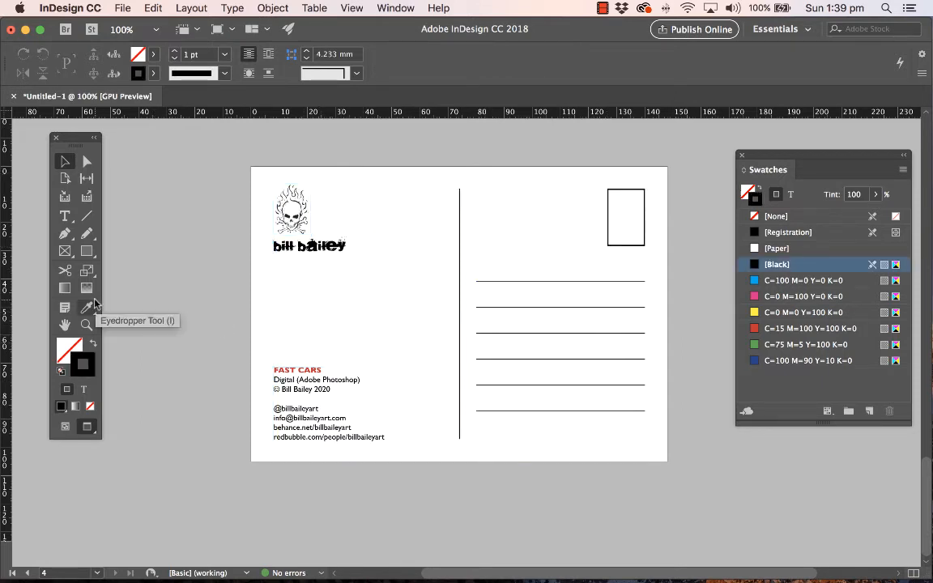
# Replace the page 4 title FAST CARS with JUNK SHOP
pyautogui.click(65, 216)
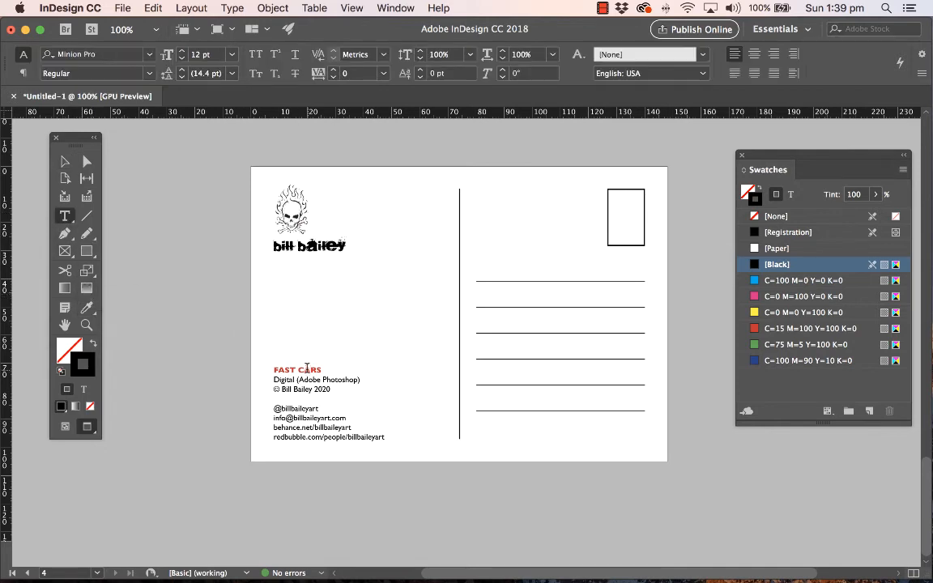
pyautogui.moveTo(321, 370); pyautogui.dragTo(268, 372)
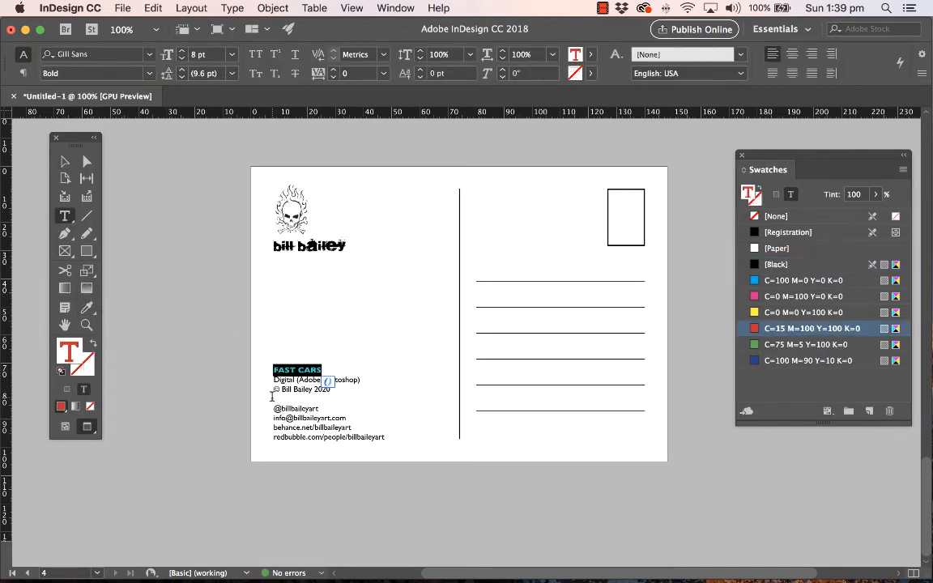
pyautogui.write('JUNK')
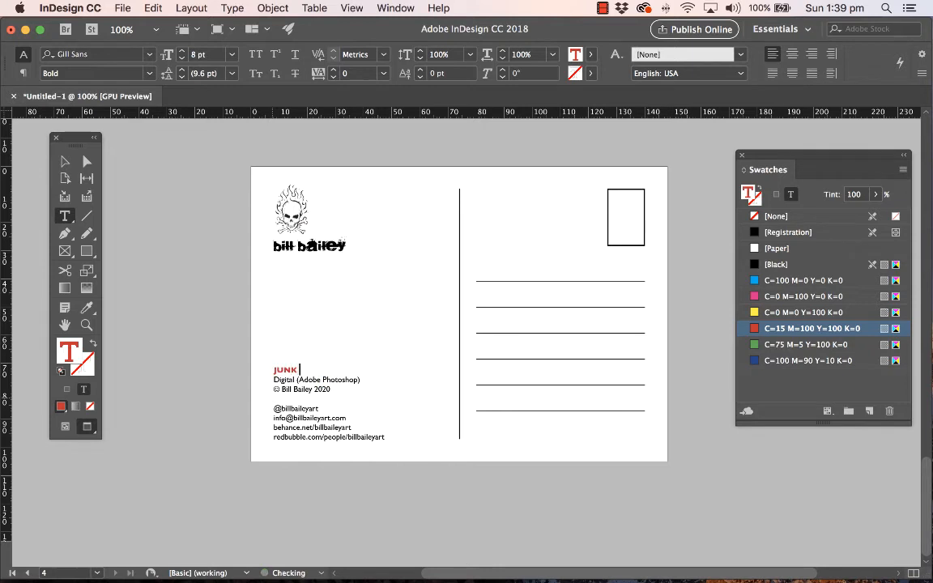
pyautogui.write(' SHOP')
# Deselect everything and switch to Normal screen mode to show frame edges, guides and bleed
pyautogui.click(63, 162)
pyautogui.click(401, 293)
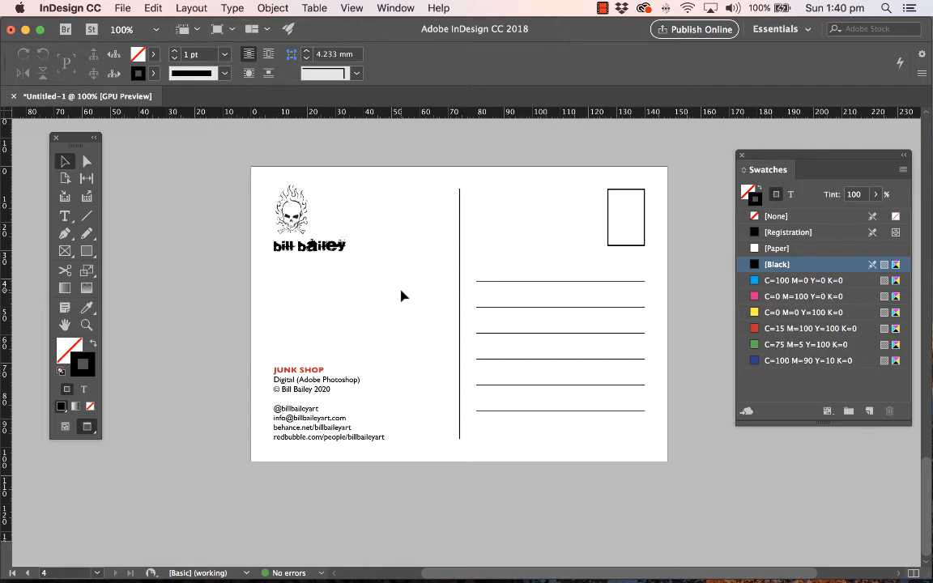
pyautogui.press('w')
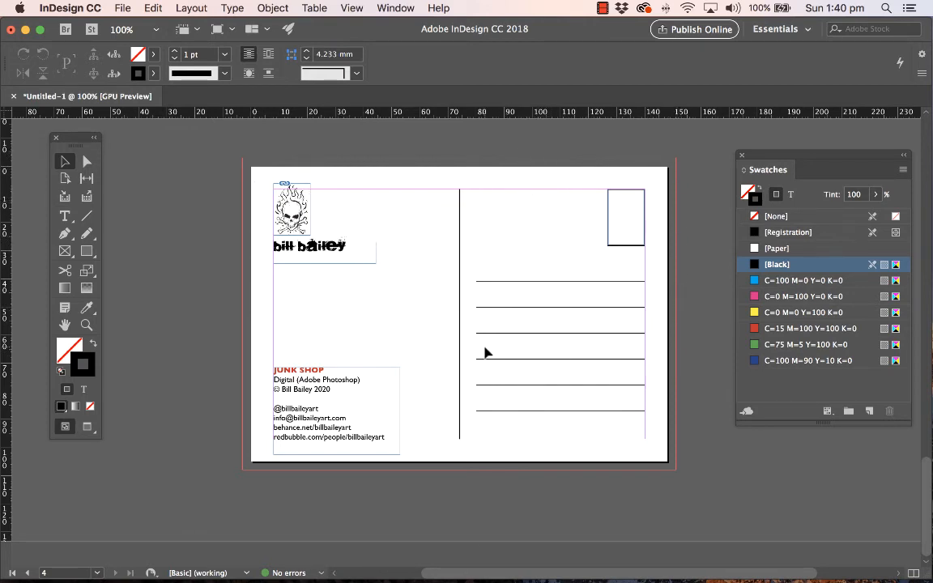
# Save the document as 'Bill Bailey Postcards A6 23 August 2020' in the Desktop's Bill Bailey Postcards folder
pyautogui.click(121, 8)
pyautogui.click(127, 103)
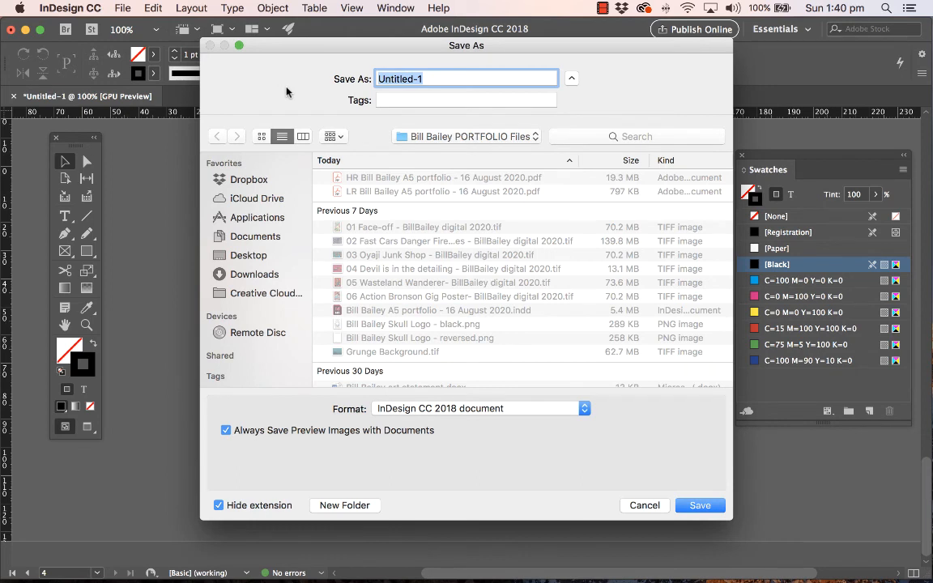
pyautogui.write('Bill')
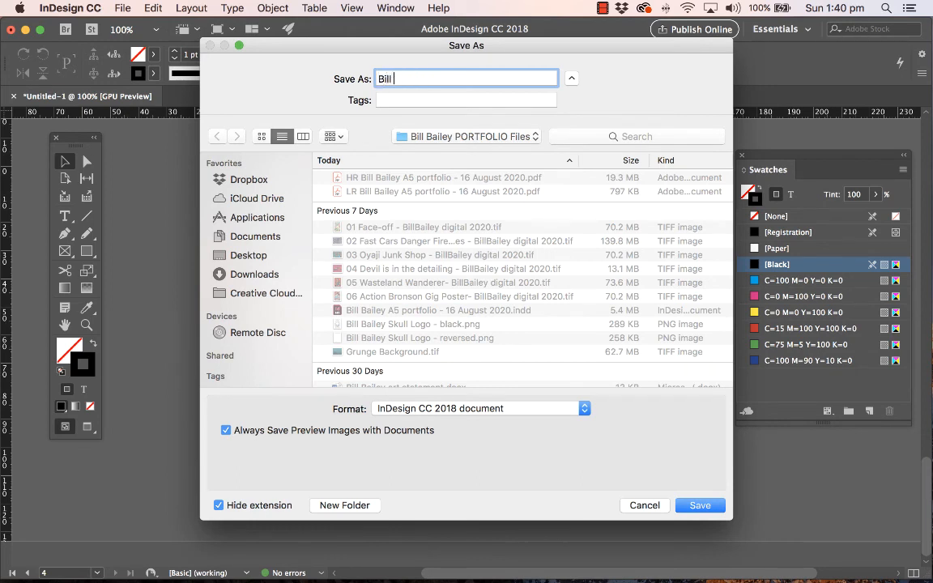
pyautogui.write(' Bailey Postcards 23')
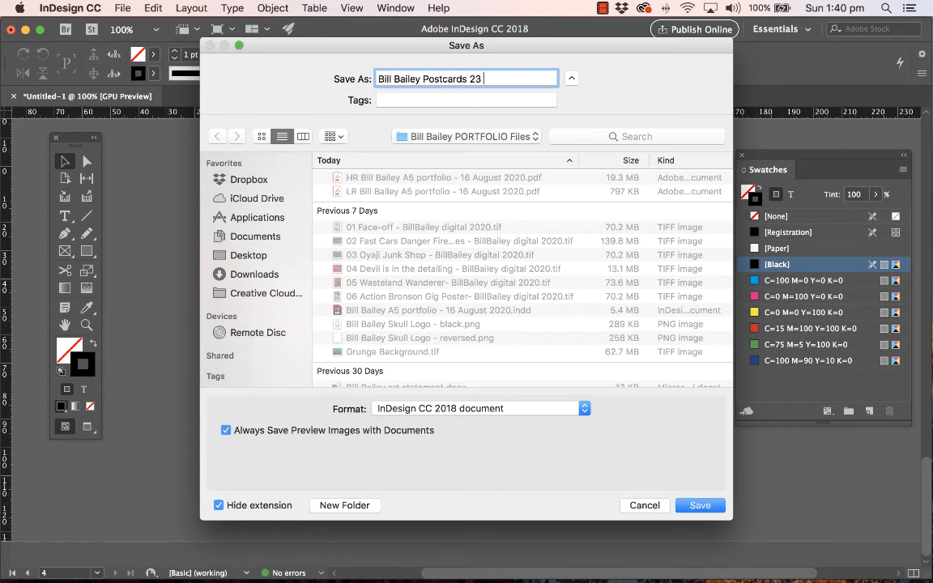
pyautogui.write(' August 2020')
pyautogui.click(469, 79)
pyautogui.write('A')
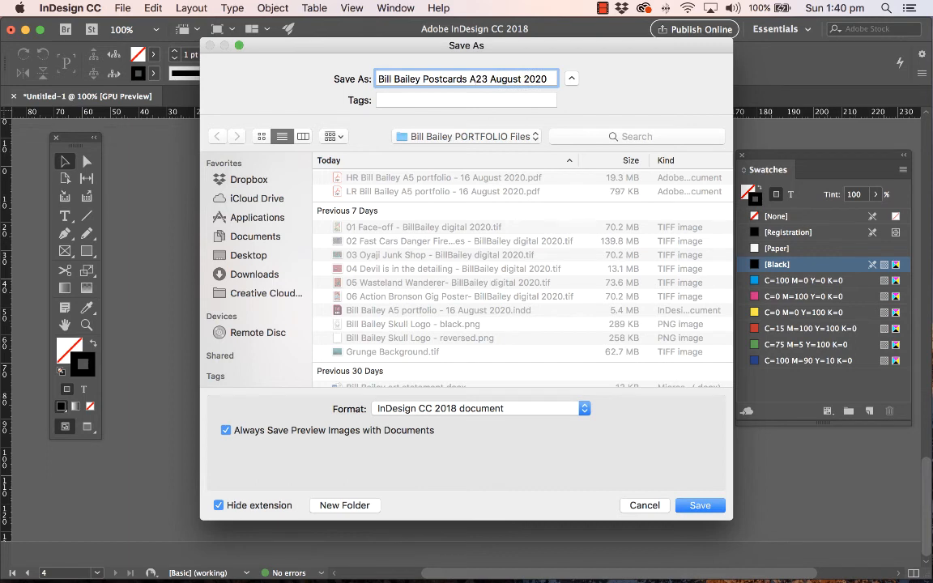
pyautogui.write('6')
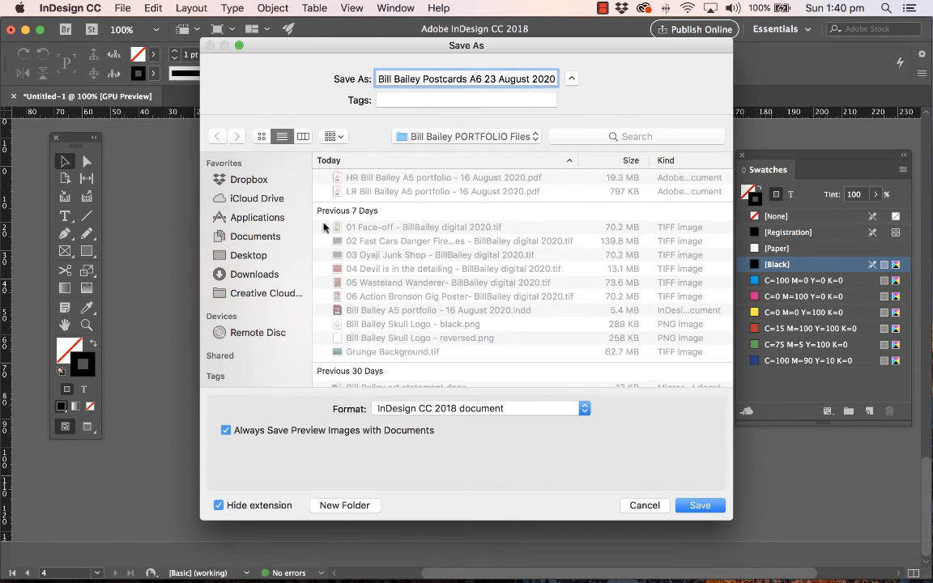
pyautogui.click(276, 260)
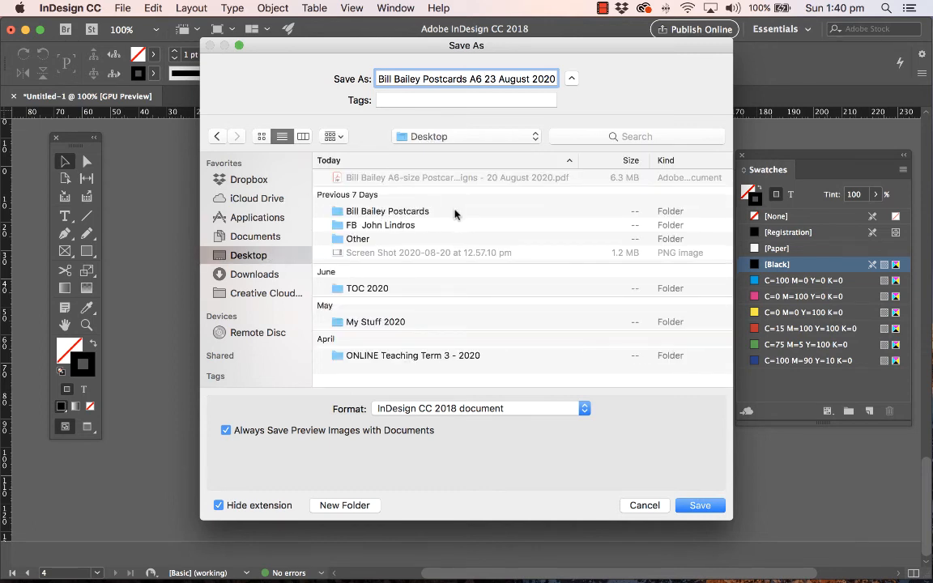
pyautogui.doubleClick(422, 213)
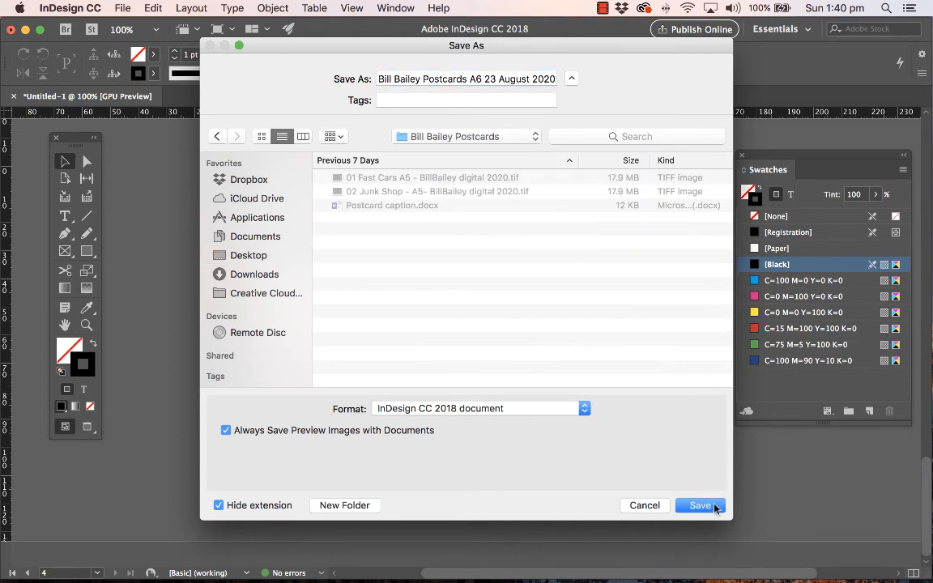
pyautogui.click(710, 507)
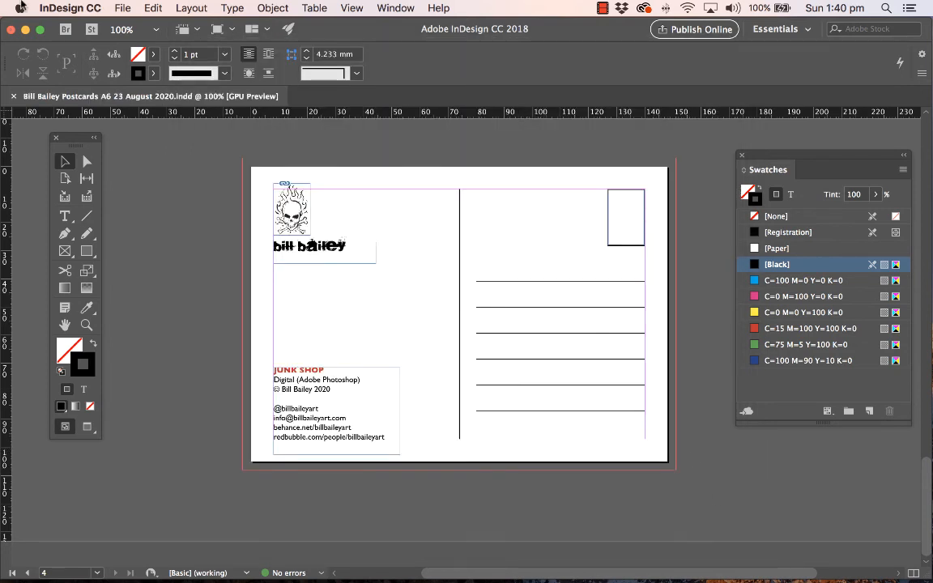
# Export with the [High Quality Print] preset, naming the PDF 'HR - Bill Bailey Postcards A6 23 August 2020'
pyautogui.click(119, 7)
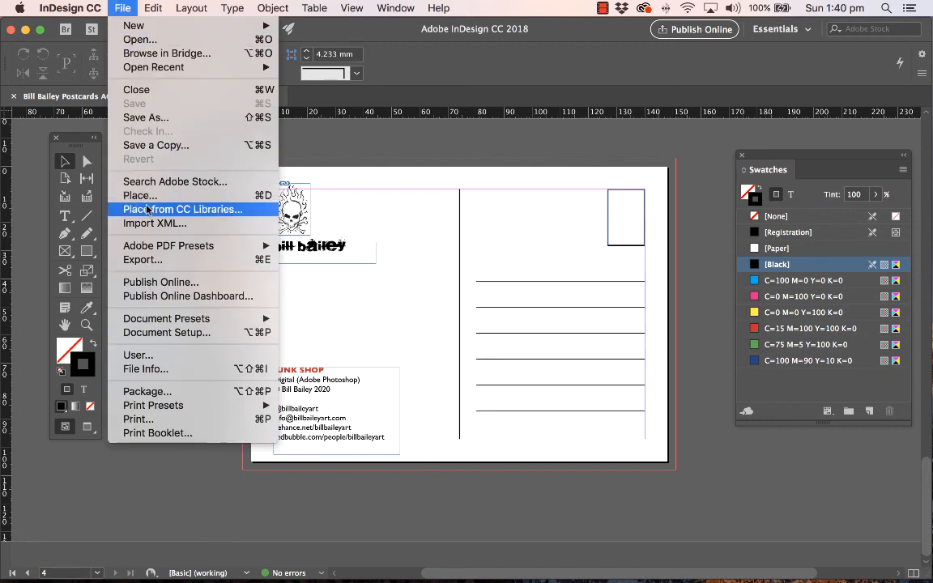
pyautogui.moveTo(149, 248)
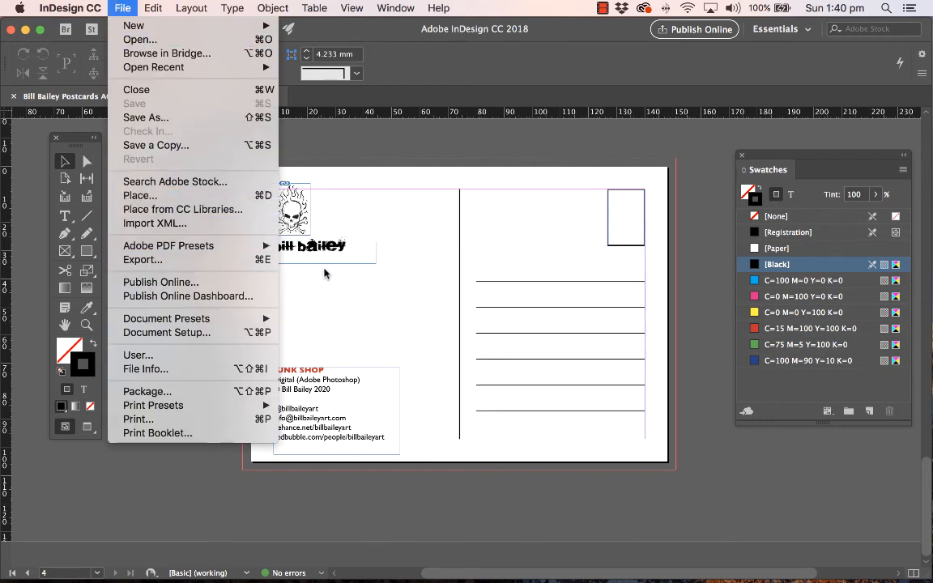
pyautogui.click(318, 270)
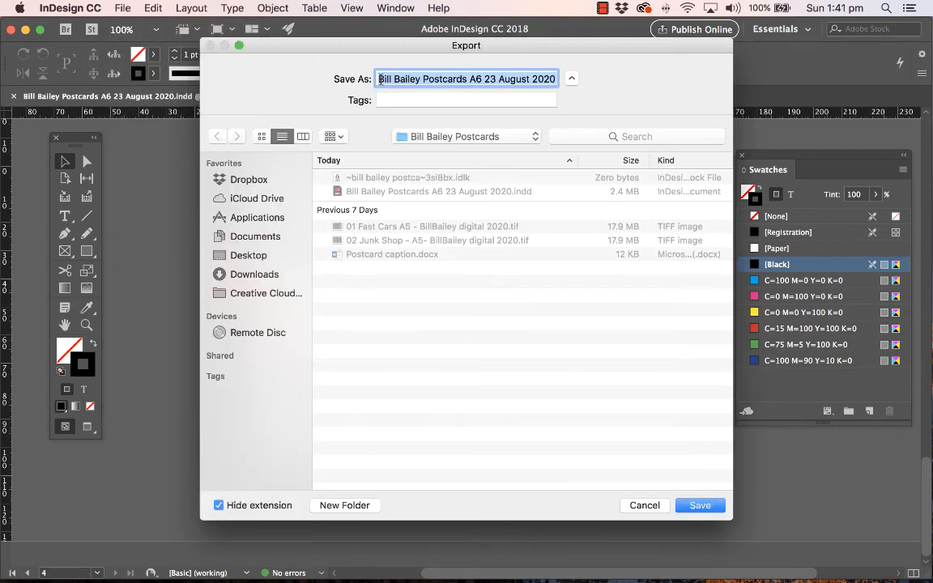
pyautogui.press('Left')
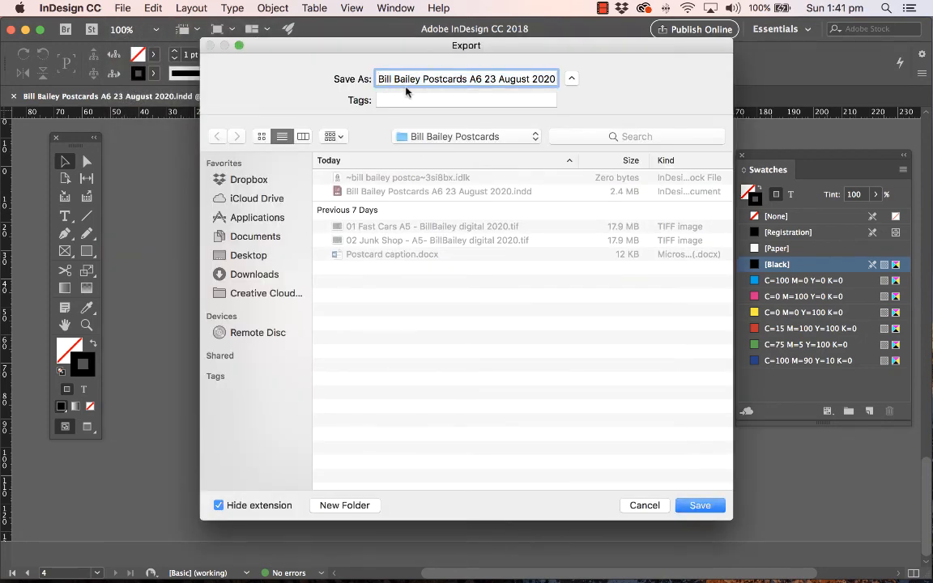
pyautogui.write('HR ')
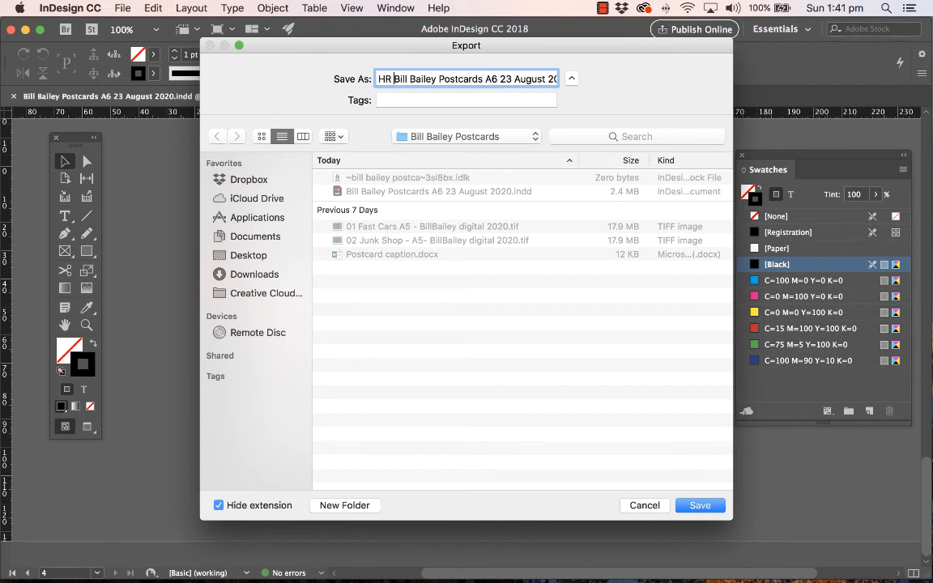
pyautogui.write('-')
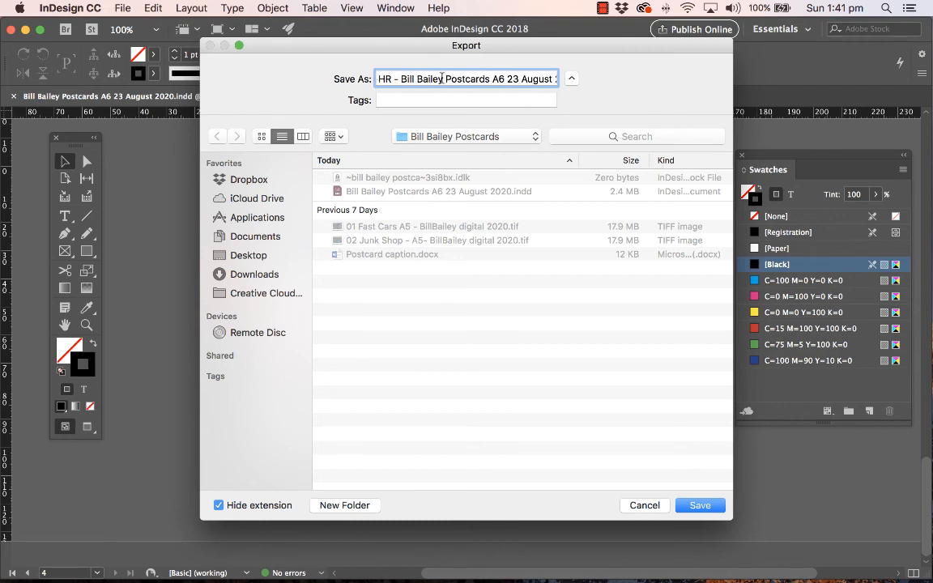
pyautogui.click(701, 505)
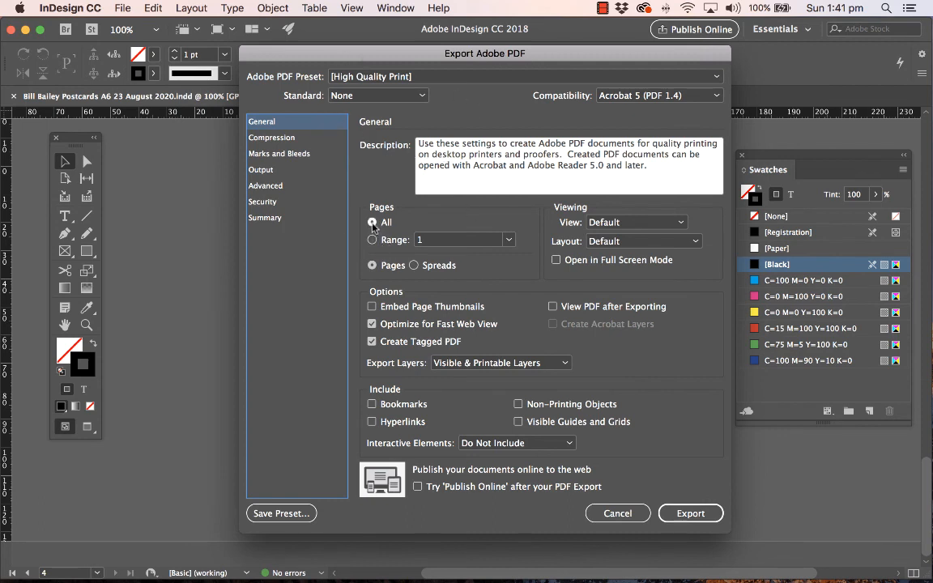
# Keep single-page export and add crop marks and bleed marks
pyautogui.click(414, 265)
pyautogui.click(390, 267)
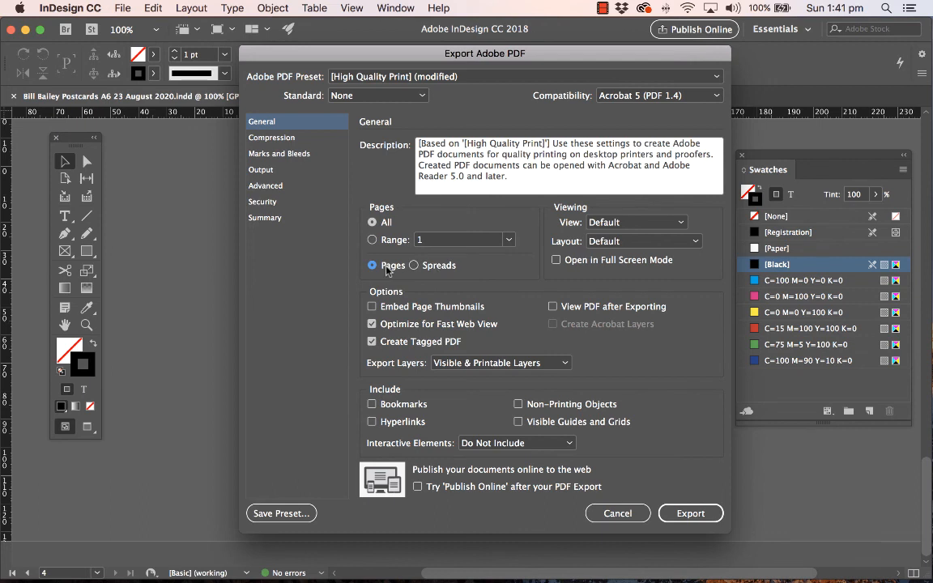
pyautogui.click(300, 154)
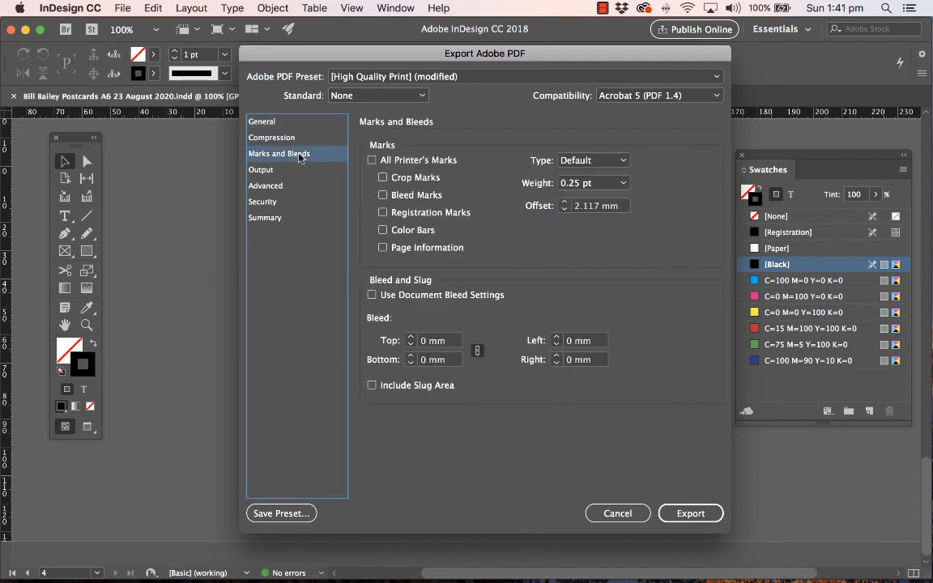
pyautogui.click(381, 176)
pyautogui.click(383, 195)
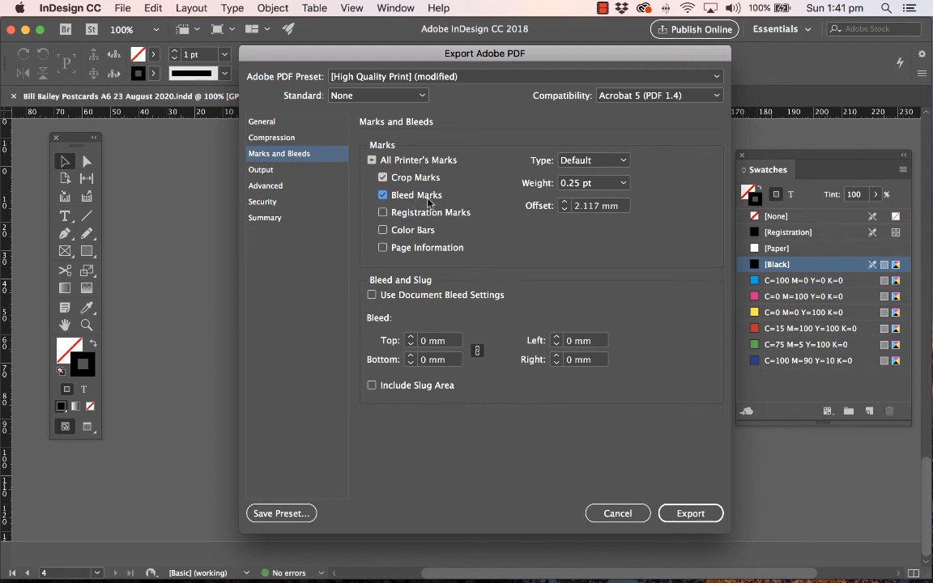
# Use the document's 3 mm bleed settings and export the PDF, then hide InDesign
pyautogui.click(372, 295)
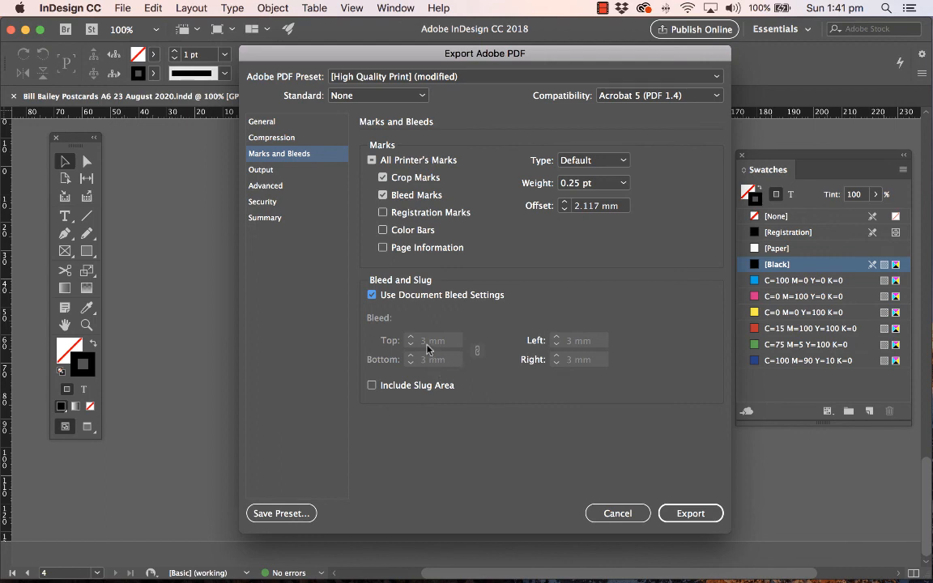
pyautogui.click(371, 295)
pyautogui.click(373, 296)
pyautogui.click(706, 514)
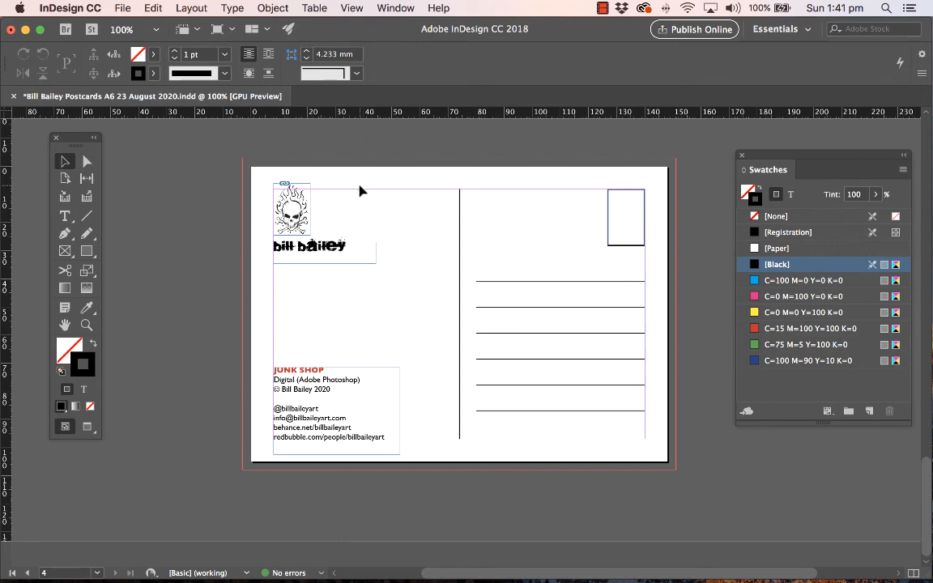
pyautogui.click(25, 30)
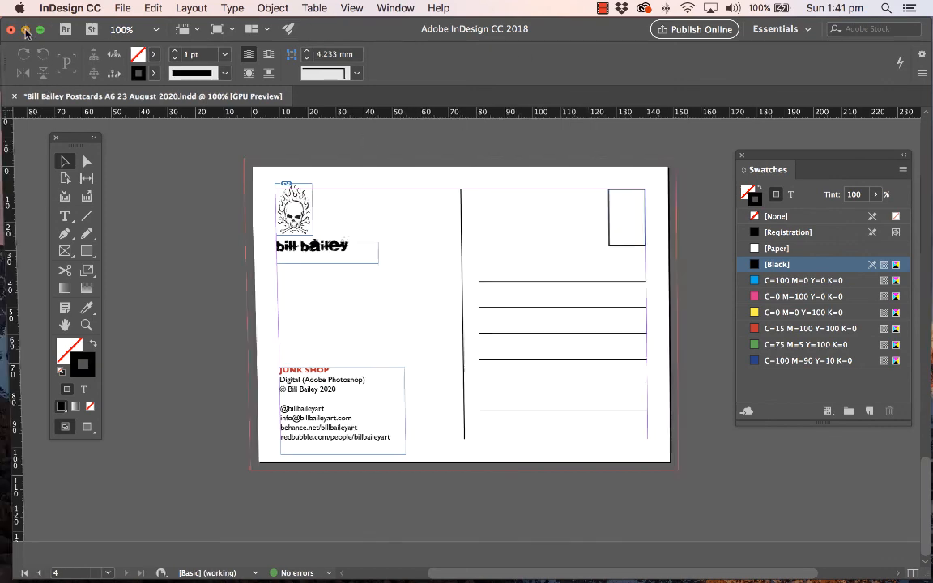
# Open the exported HR PDF from the Bill Bailey Postcards folder in Quick Look
pyautogui.click(345, 247)
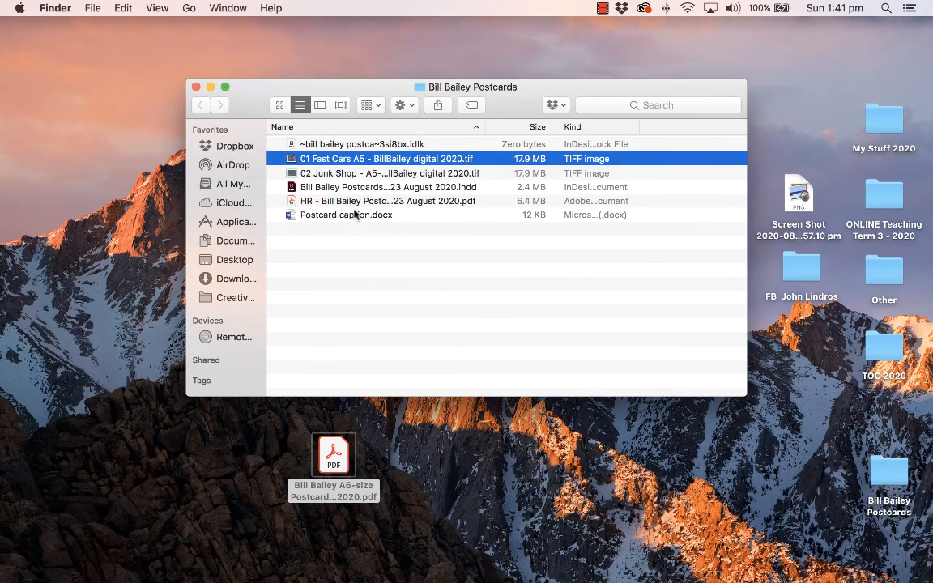
pyautogui.click(316, 200)
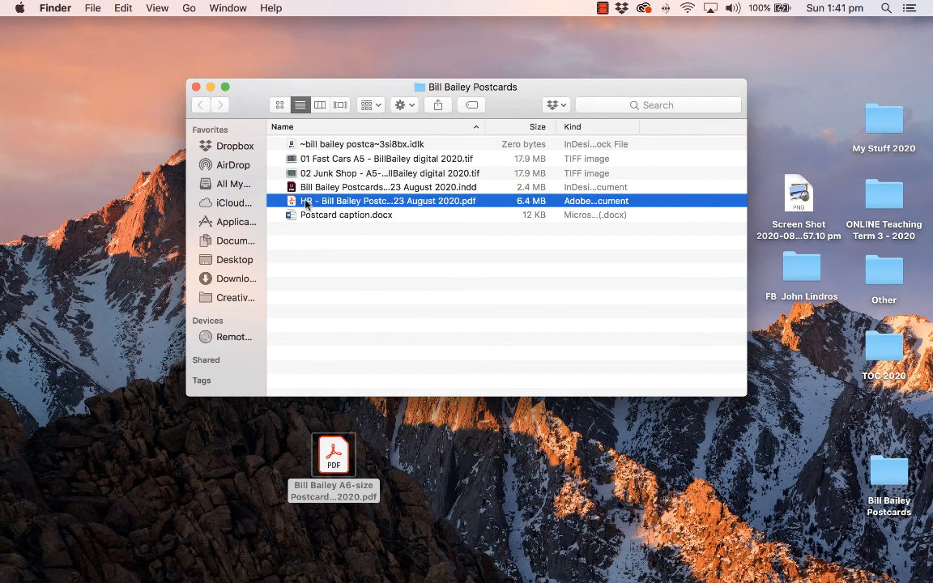
pyautogui.press('space')
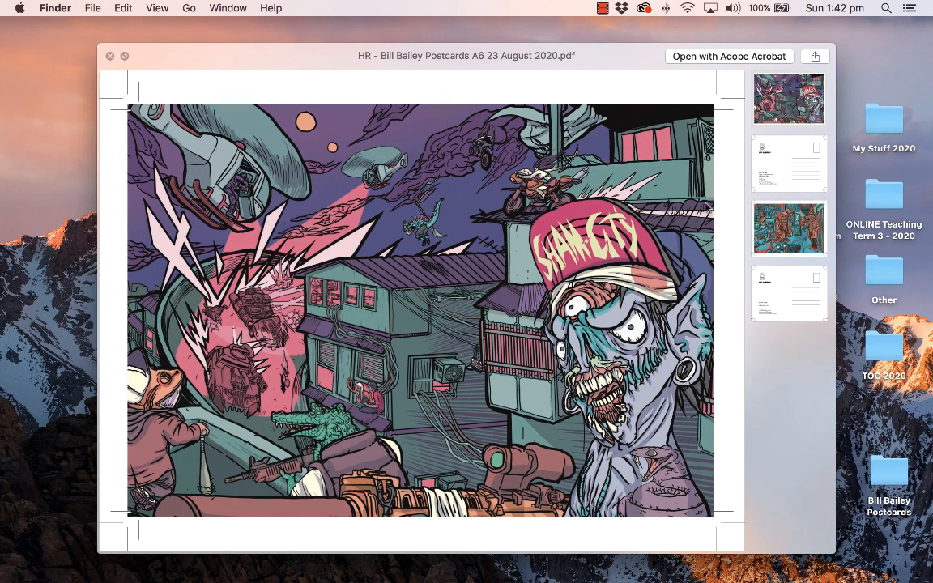
# Check pages 2–4, including the FAST CARS and JUNK SHOP backs and the Junk Shop illustration
pyautogui.click(776, 166)
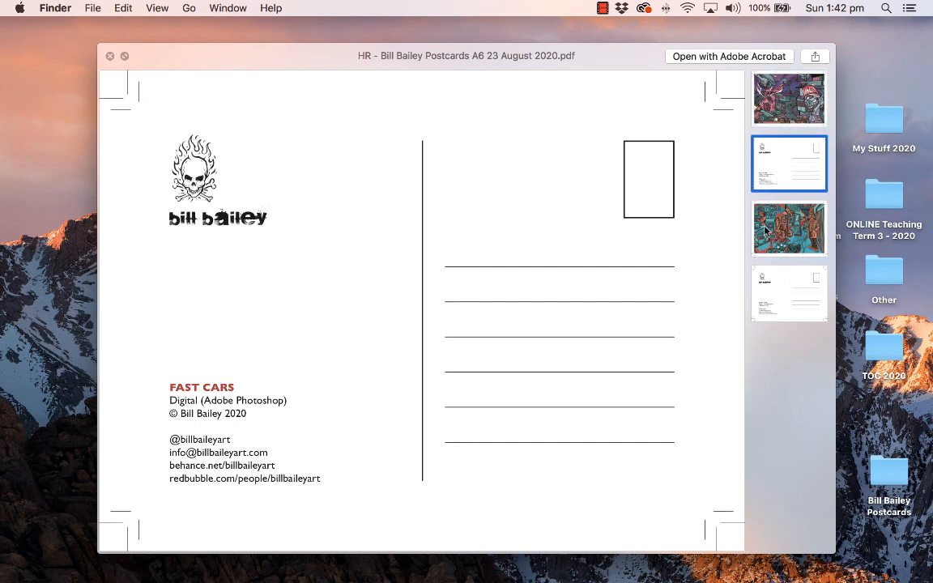
pyautogui.click(790, 230)
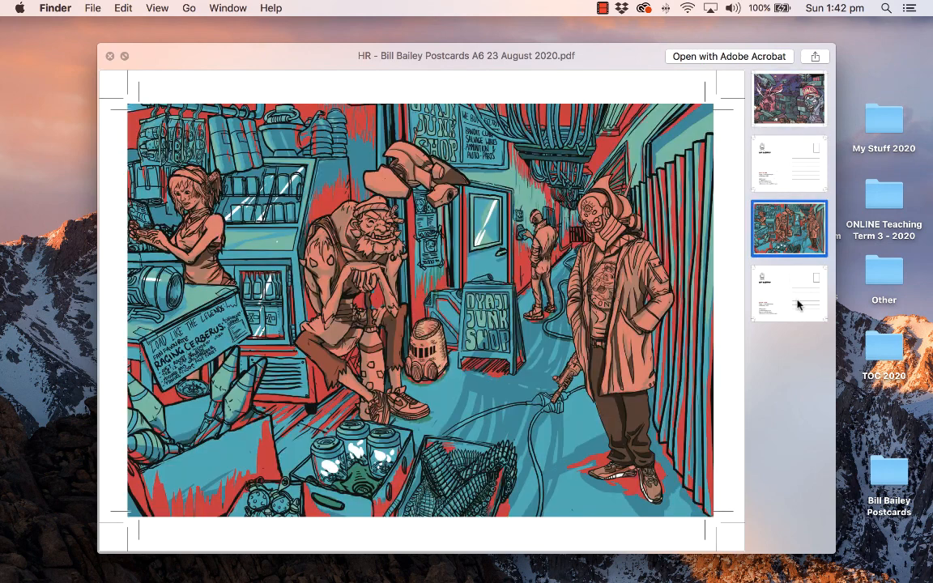
pyautogui.click(797, 301)
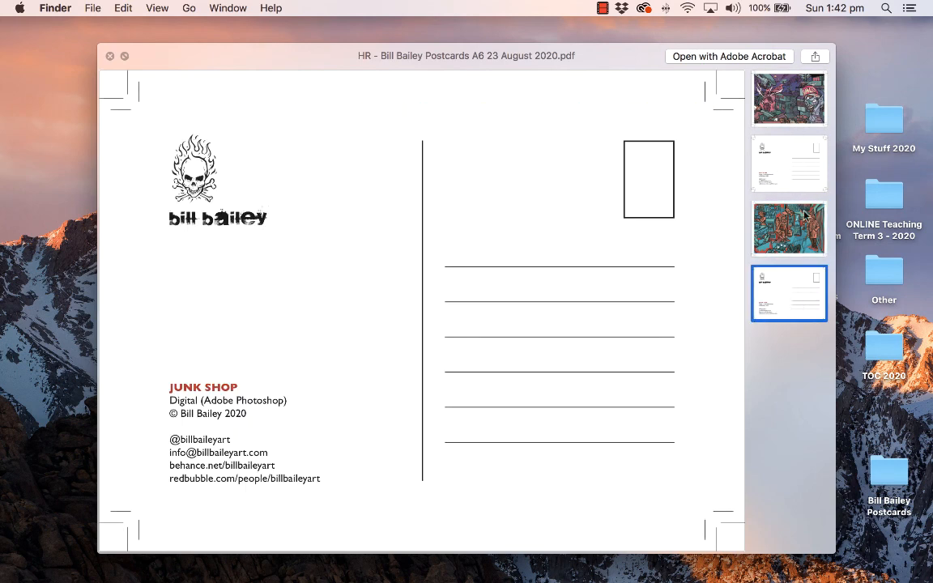
pyautogui.click(807, 232)
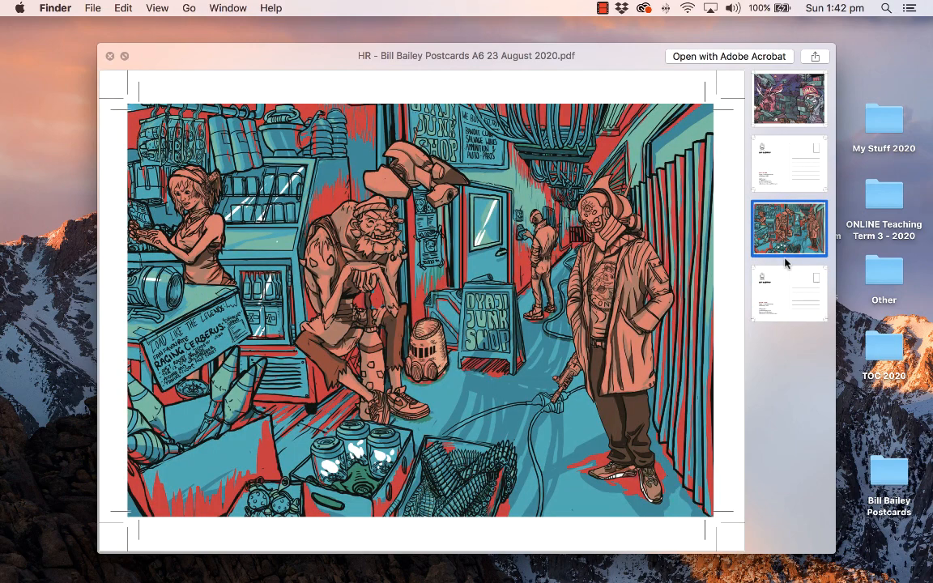